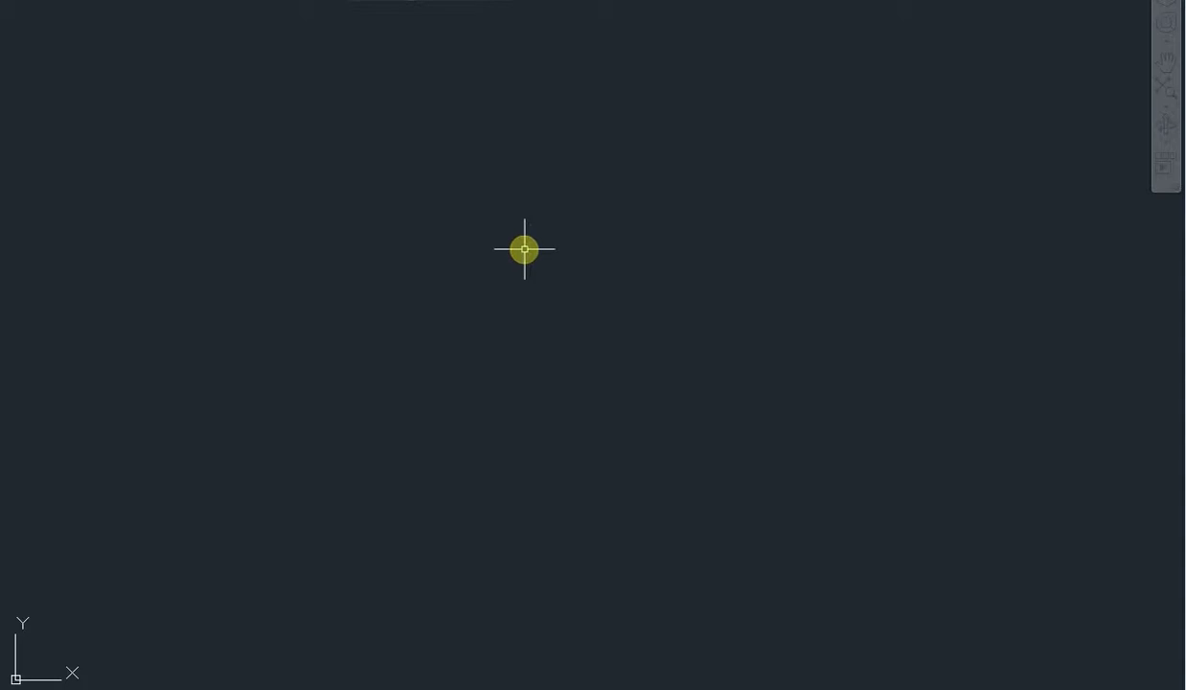
# Draw three circles on one shared centre, each smaller than the last, ending with a small inner circle.
pyautogui.press('Return')
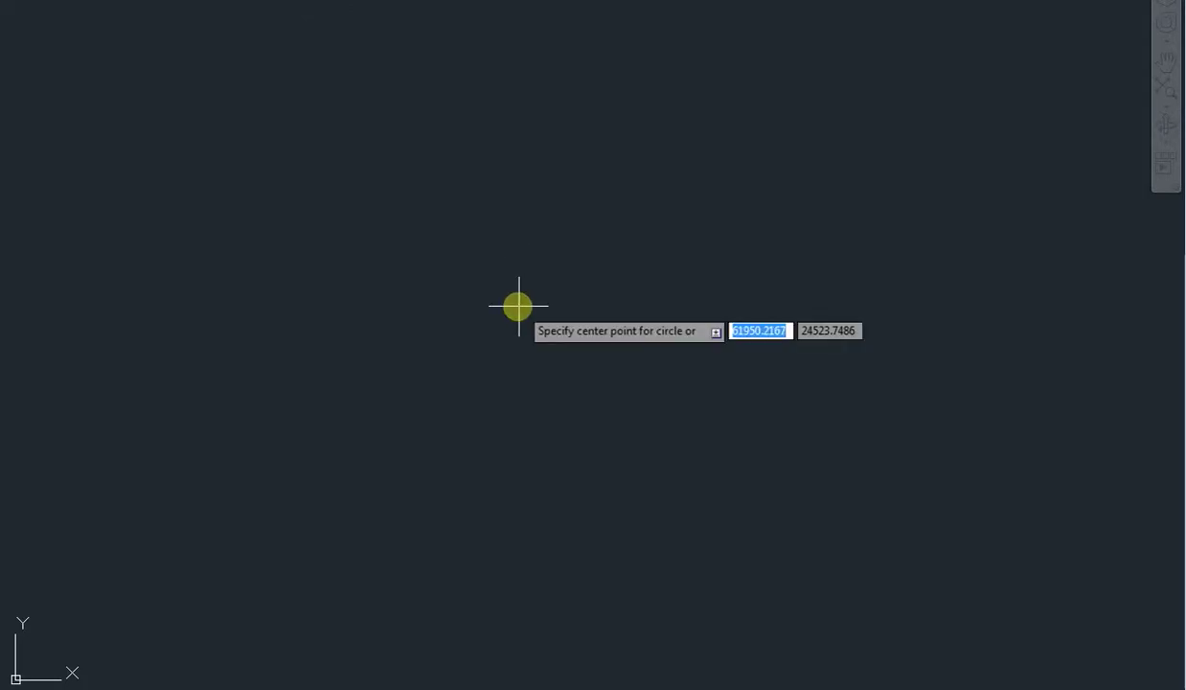
pyautogui.click(530, 365)
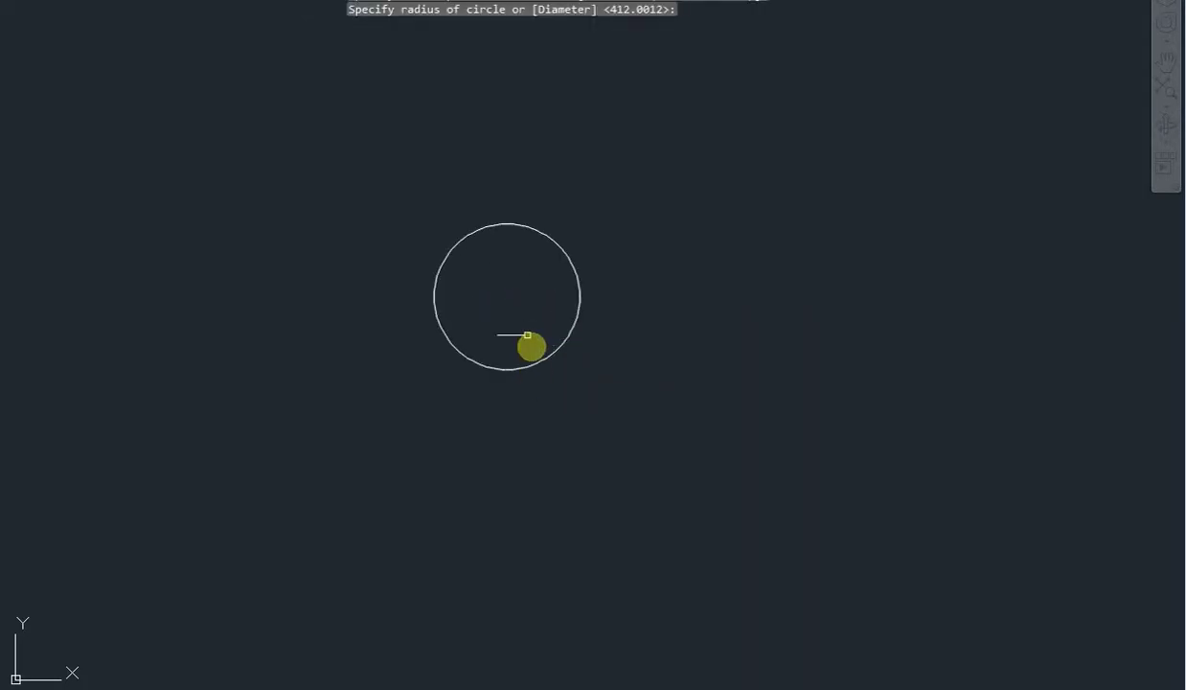
pyautogui.press('Return')
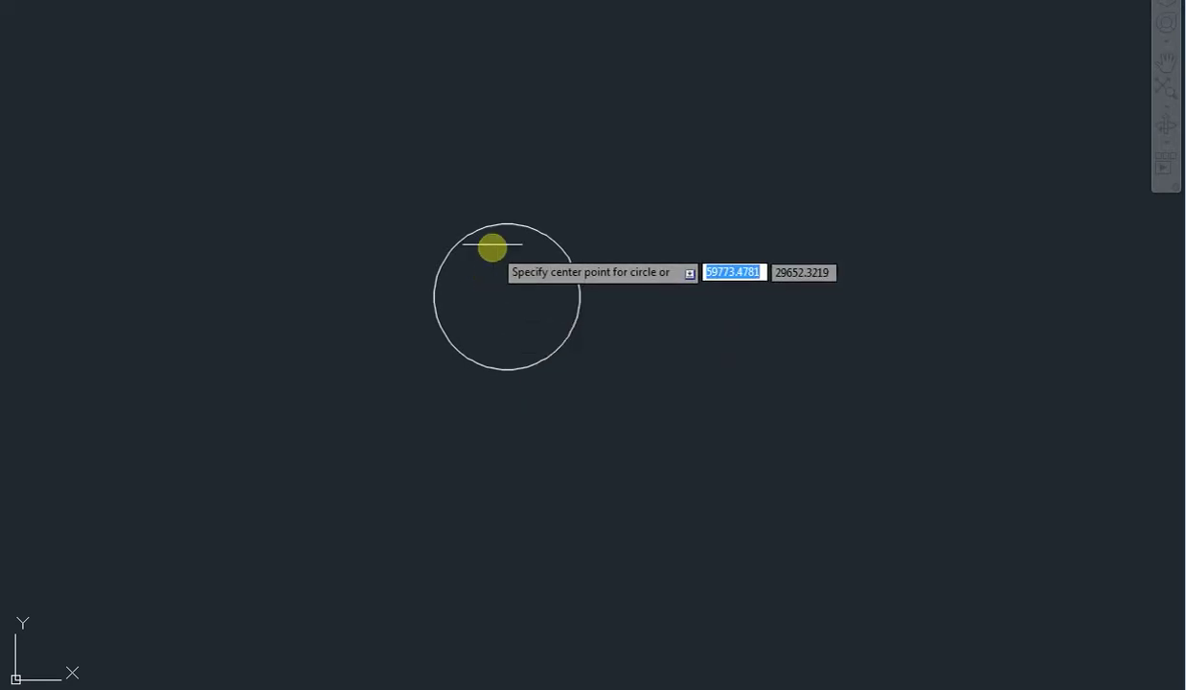
pyautogui.click(507, 295)
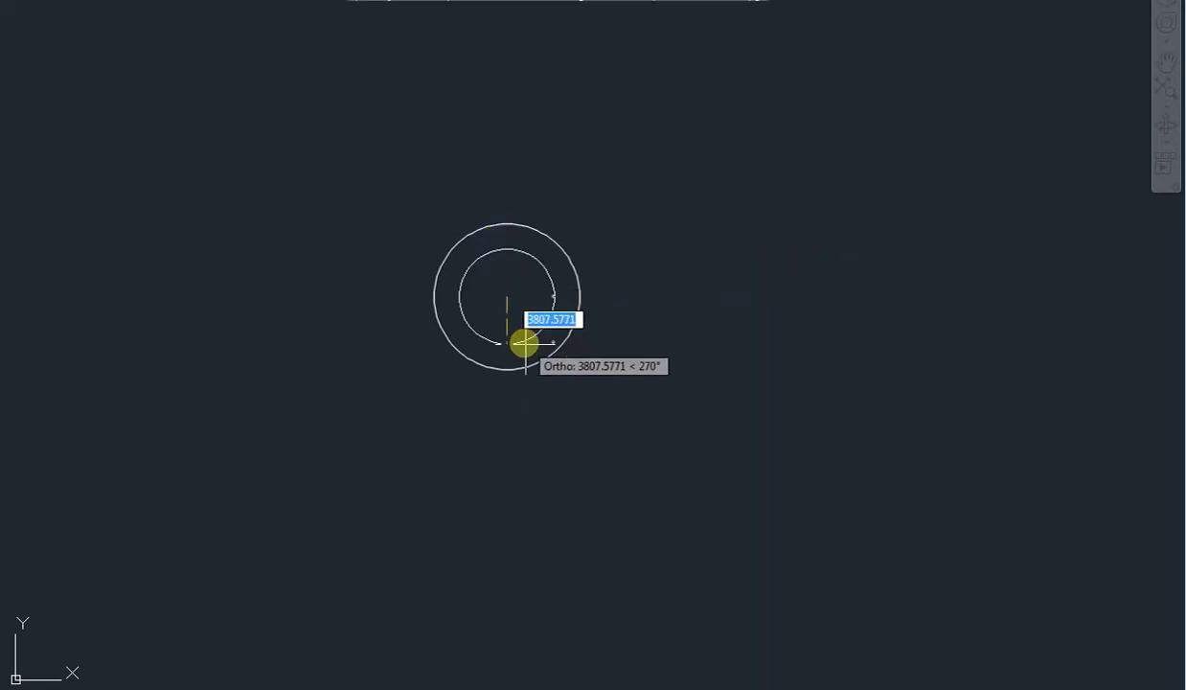
pyautogui.write('c')
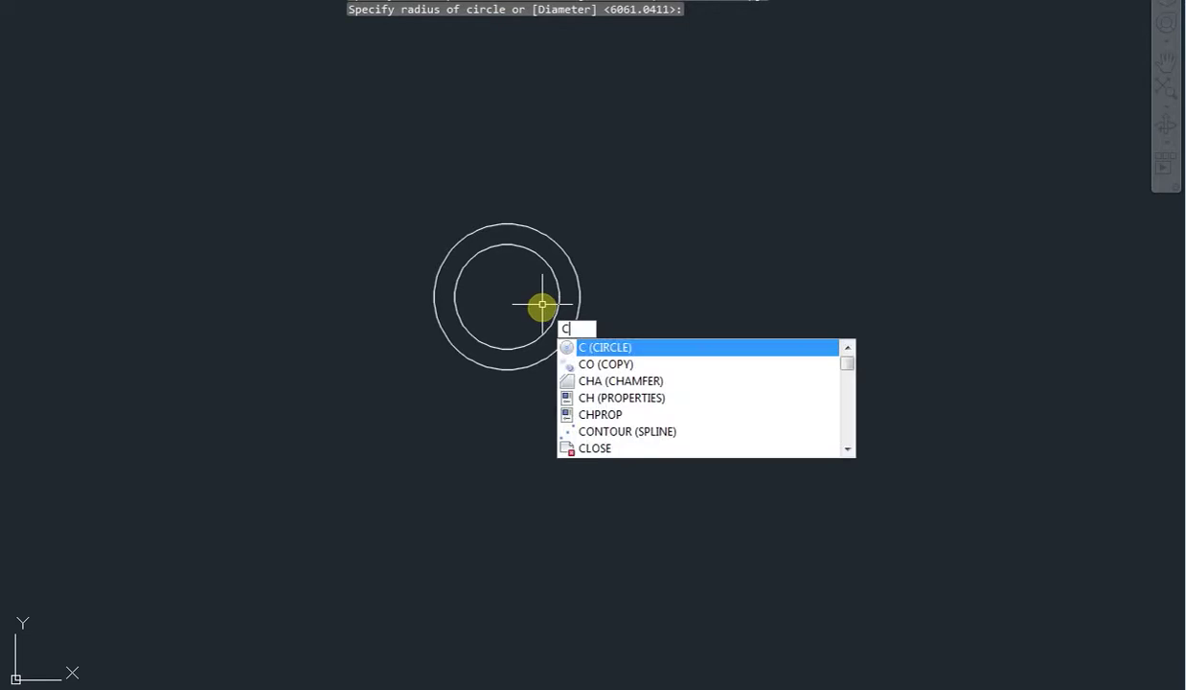
pyautogui.press('Return')
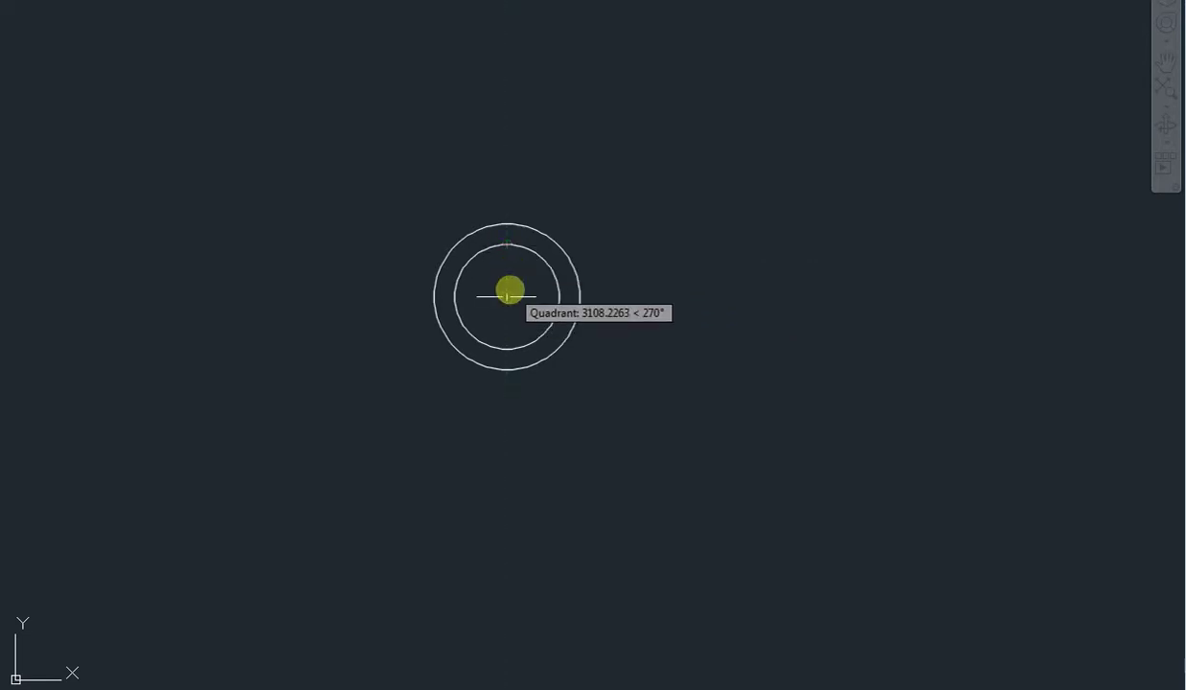
pyautogui.click(507, 297)
pyautogui.click(515, 327)
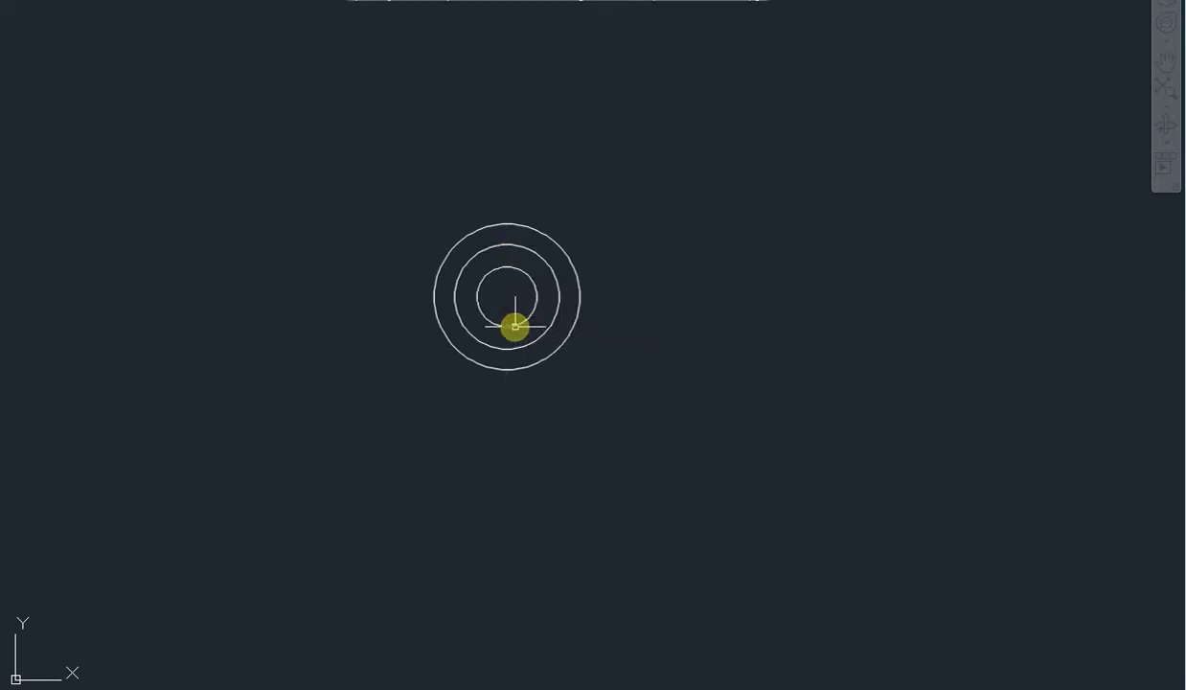
pyautogui.press('Escape')
pyautogui.moveTo(565, 241); pyautogui.dragTo(638, 306, button='middle')
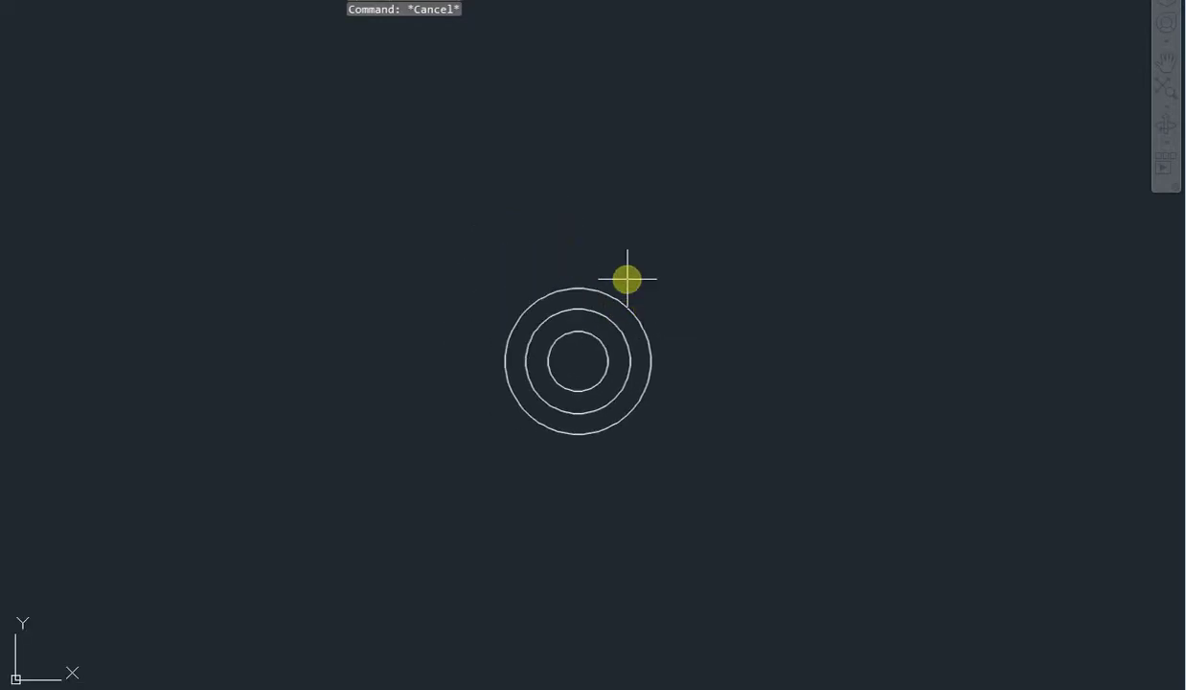
# Draw a horizontal line from the circles' centre leftward well past the outer circle.
pyautogui.write('l')
pyautogui.press('Return')
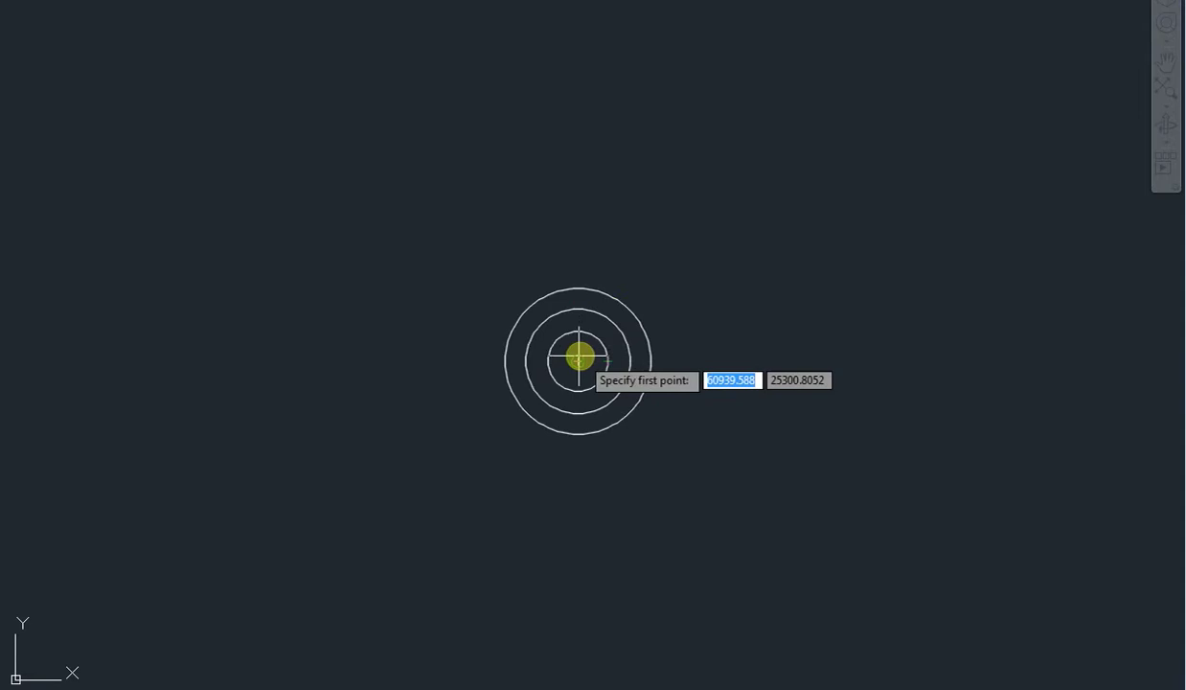
pyautogui.click(578, 357)
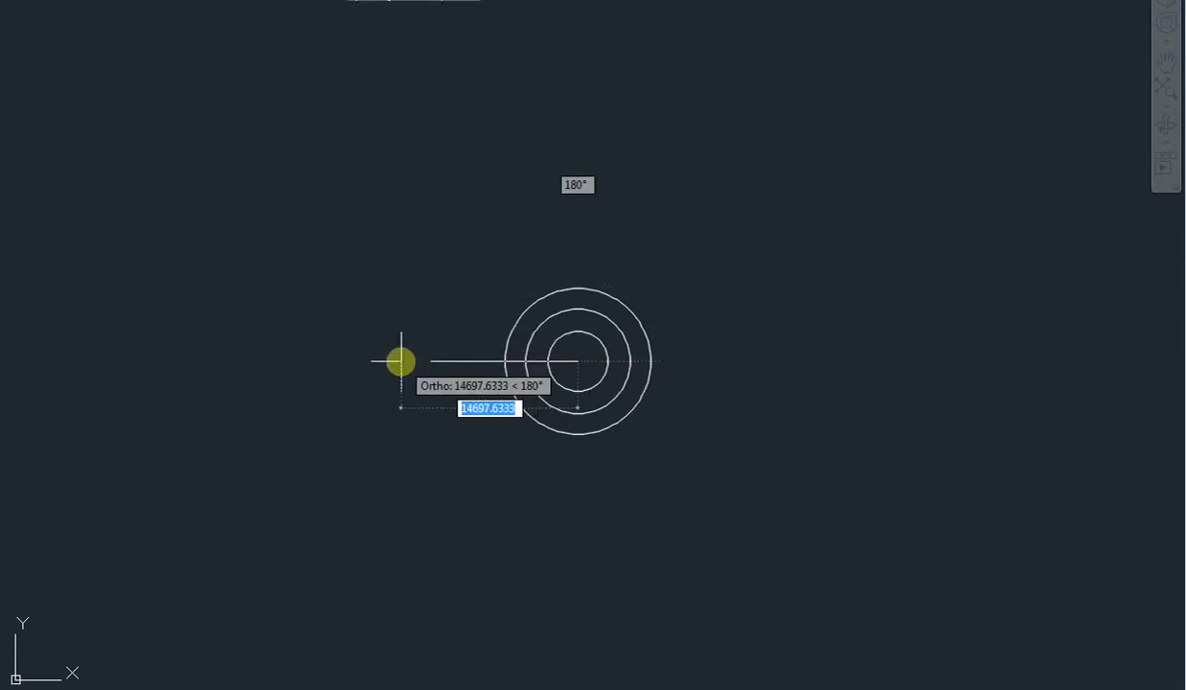
pyautogui.click(348, 374)
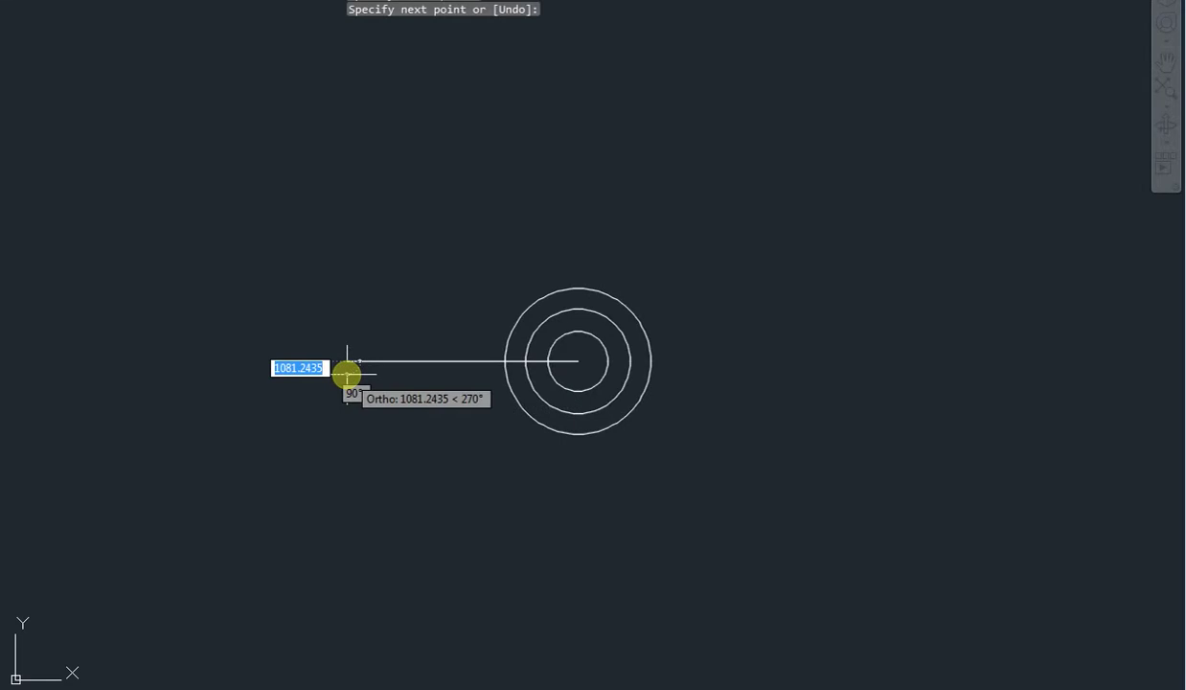
pyautogui.press('Escape')
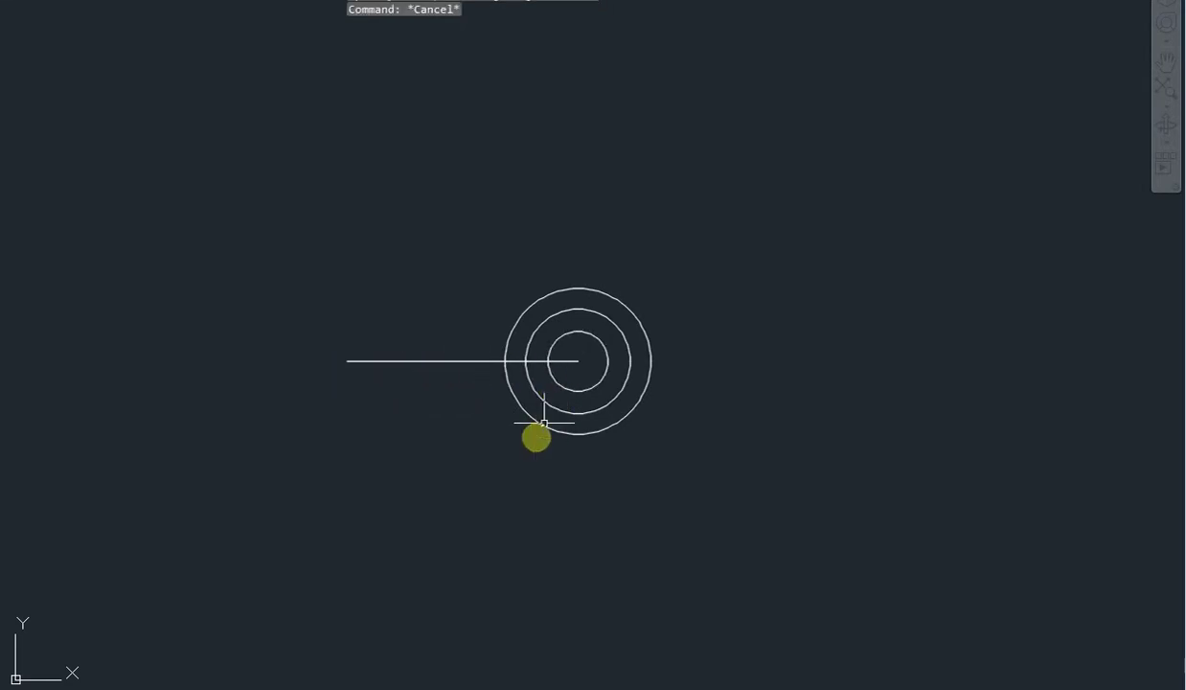
pyautogui.moveTo(612, 308); pyautogui.dragTo(602, 341, button='middle')
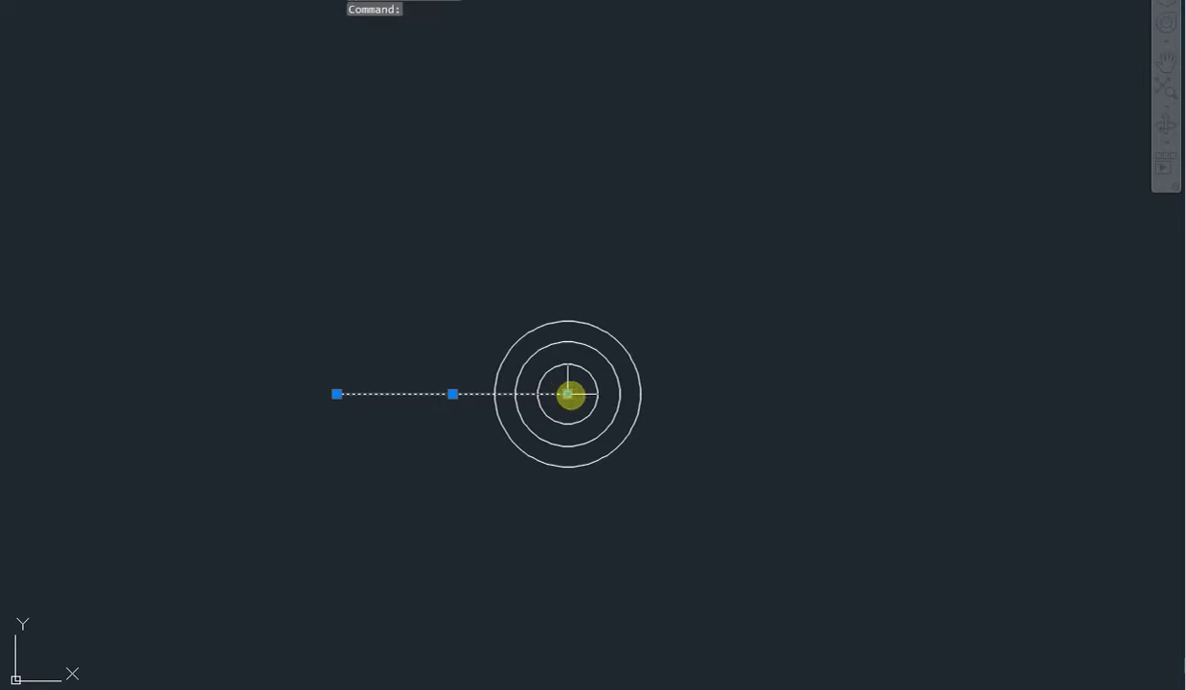
pyautogui.click(568, 393)
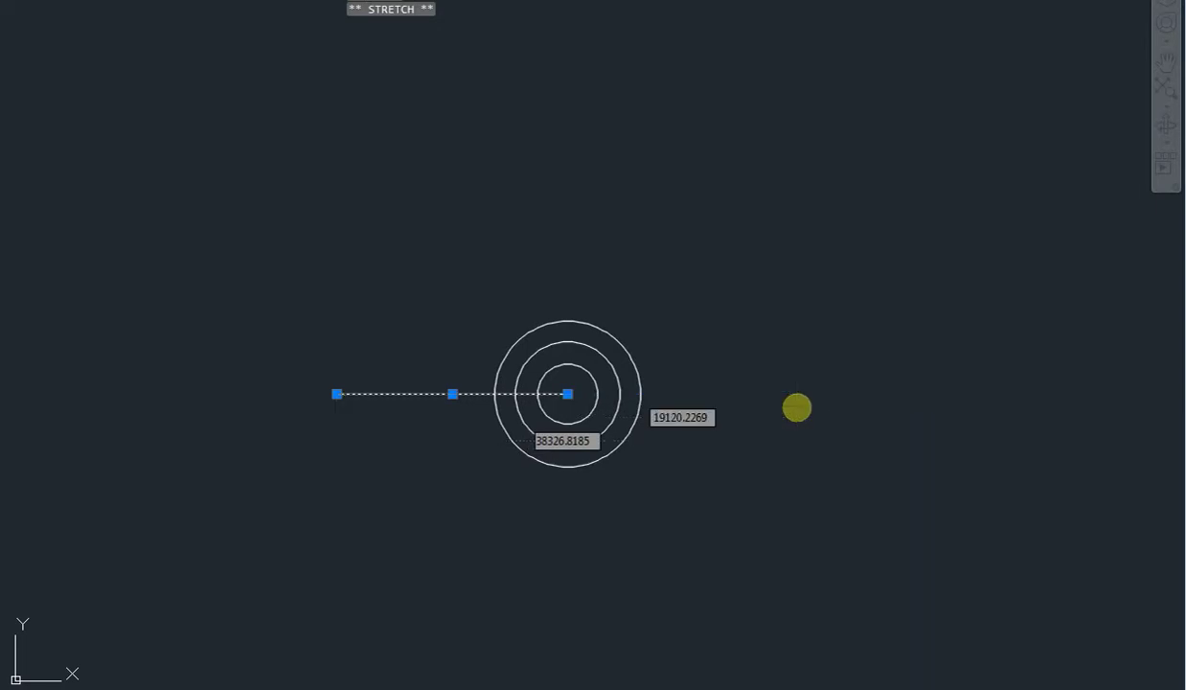
pyautogui.press('Escape')
pyautogui.press('Escape')
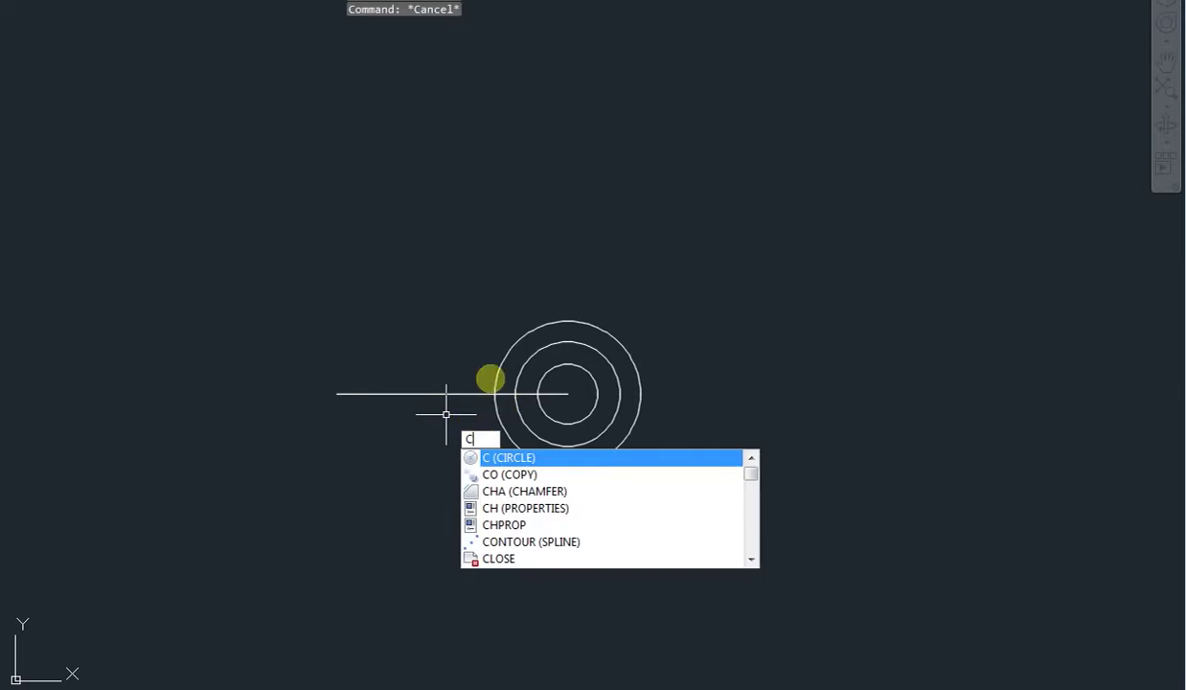
# Draw two 45° lines forming a pointed peak on the horizontal line's left end.
pyautogui.press('Escape')
pyautogui.press('Return')
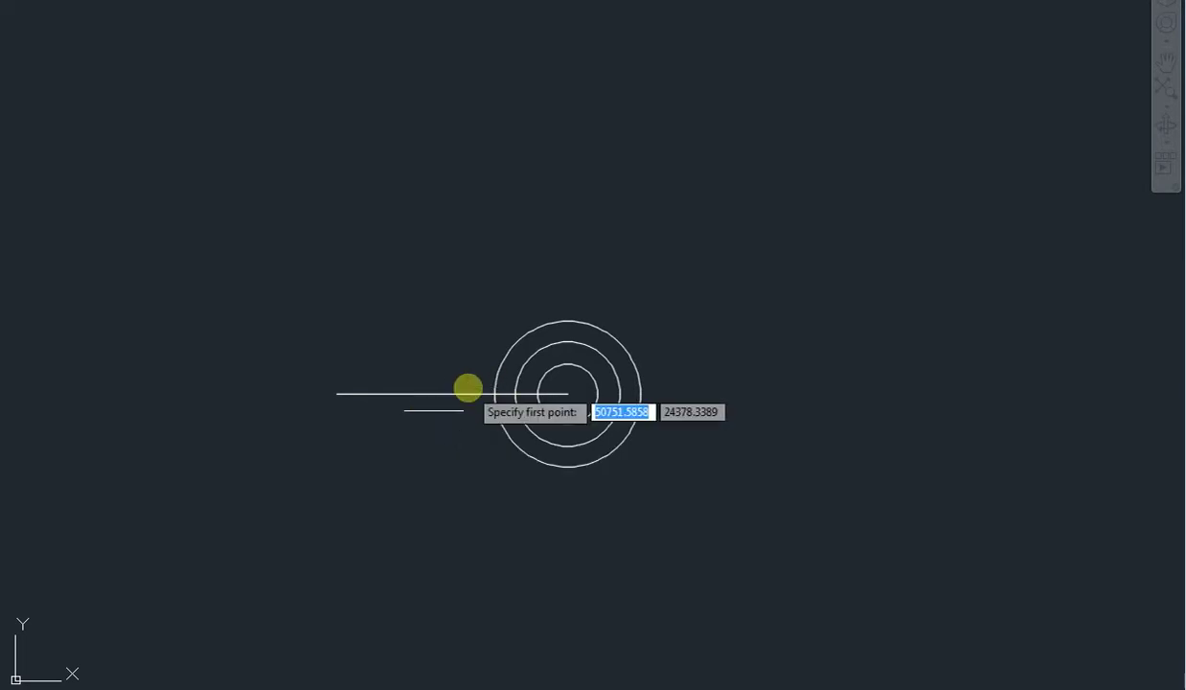
pyautogui.click(332, 392)
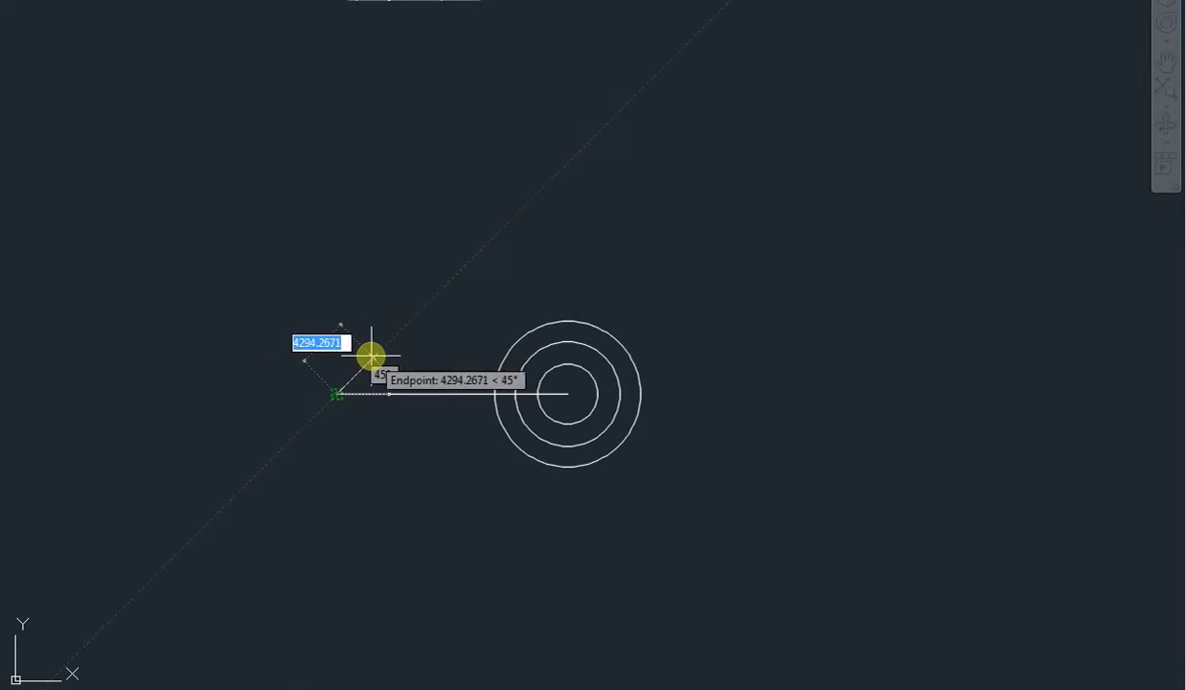
pyautogui.press('F8')
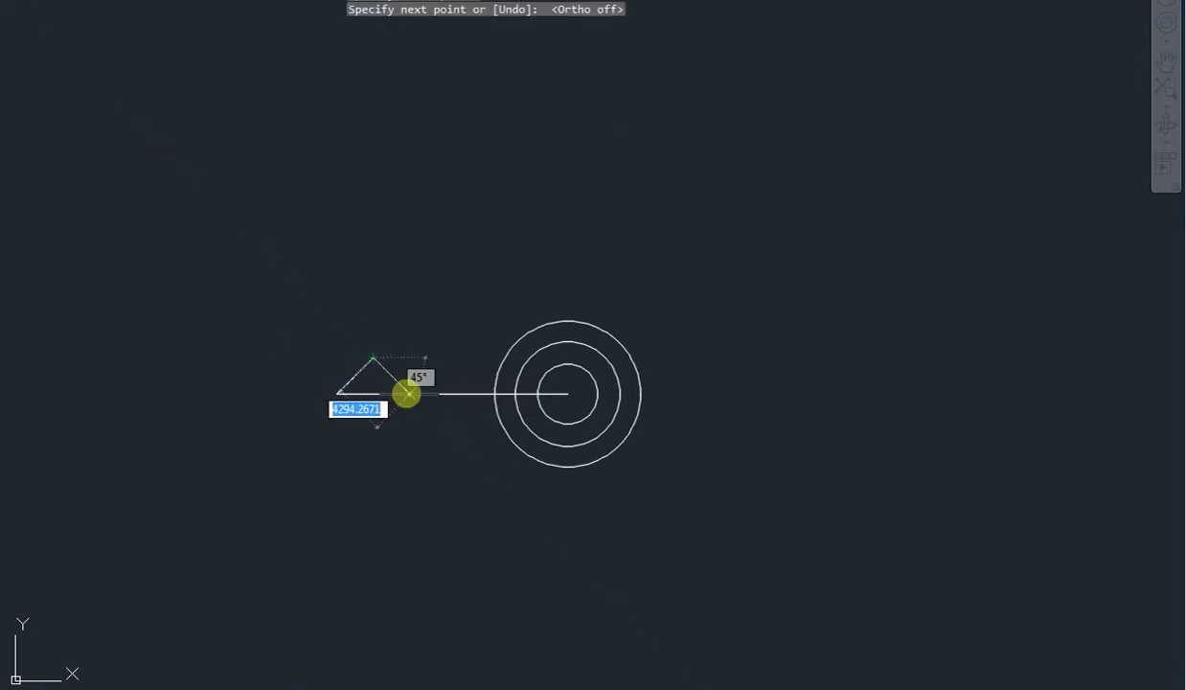
pyautogui.click(408, 394)
pyautogui.press('Escape')
# Mirror the triangle about the horizontal line, keeping the original, to form a diamond.
pyautogui.click(415, 381)
pyautogui.click(309, 332)
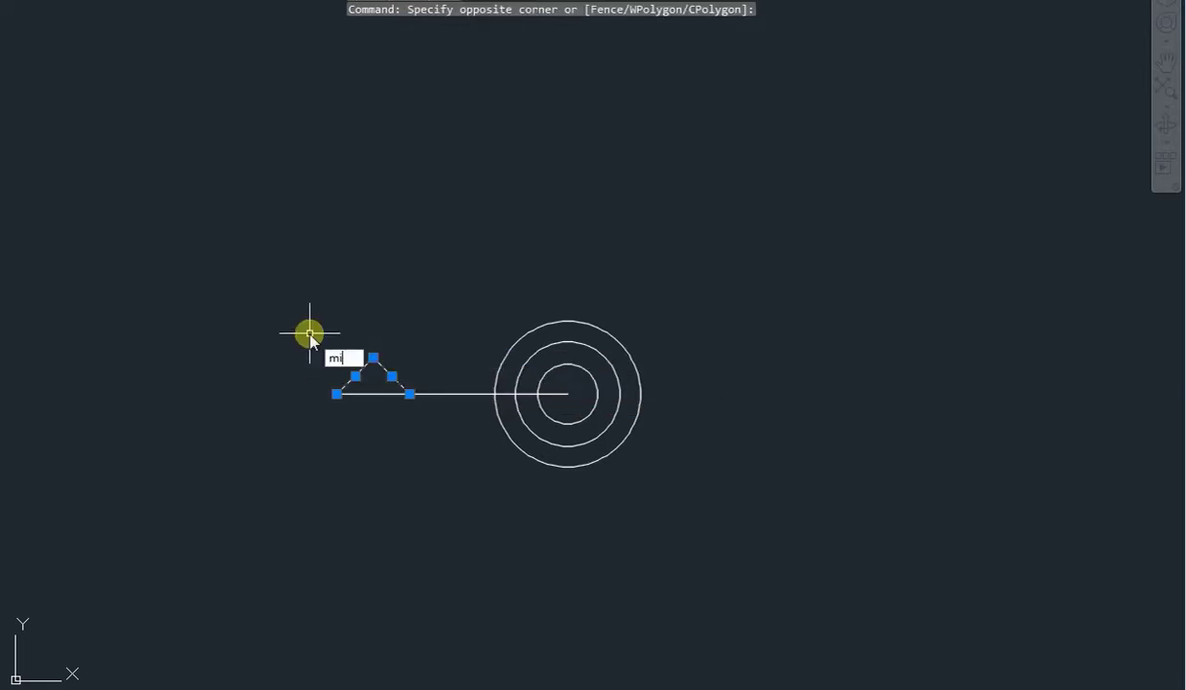
pyautogui.press('Return')
pyautogui.click(339, 394)
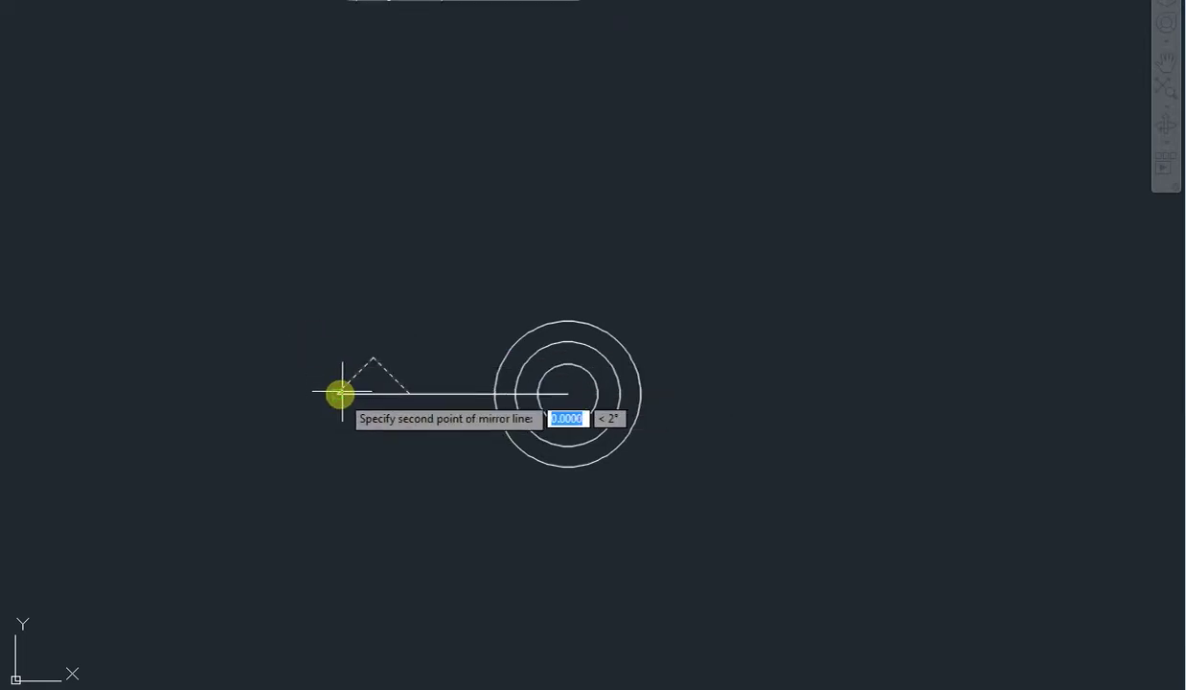
pyautogui.click(406, 394)
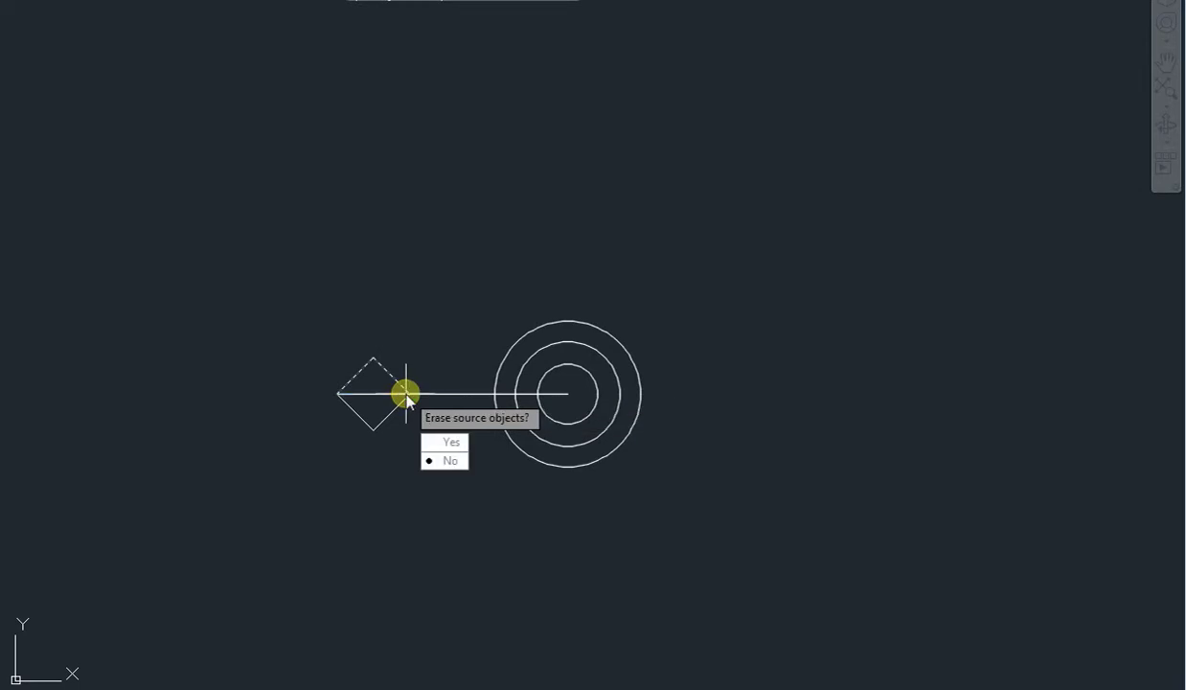
pyautogui.click(445, 460)
pyautogui.moveTo(407, 347); pyautogui.dragTo(421, 331, button='middle')
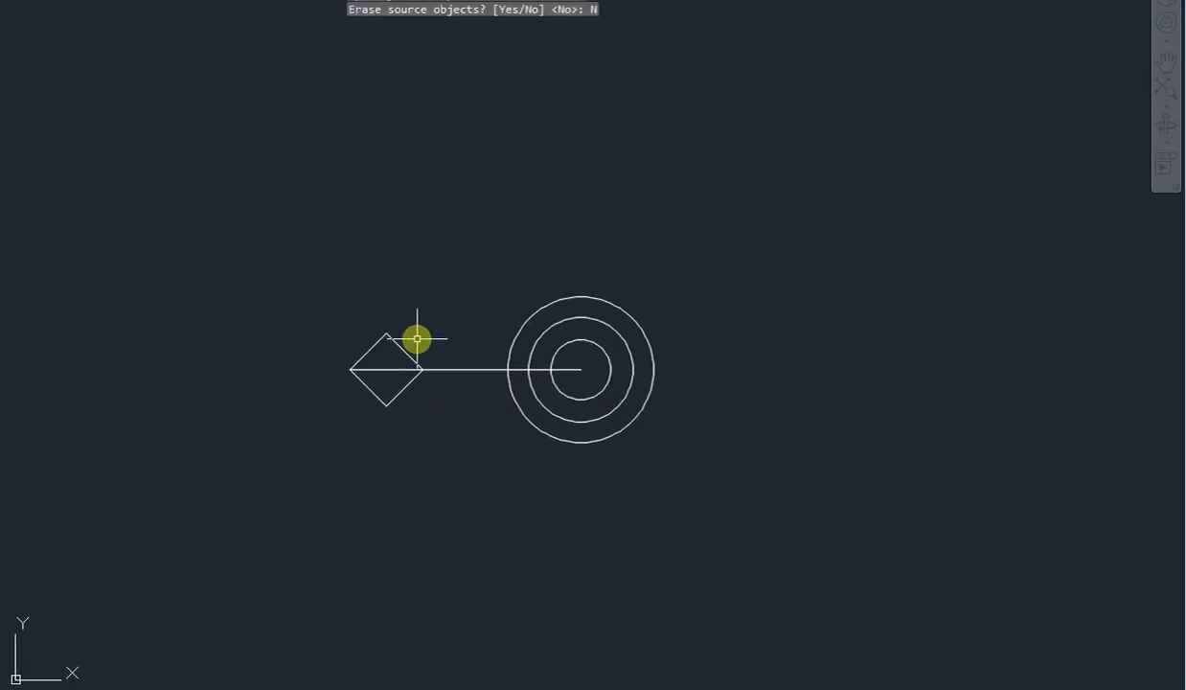
pyautogui.press('Escape')
# Draw a vertical line joining the diamond's top and bottom corners.
pyautogui.press('Return')
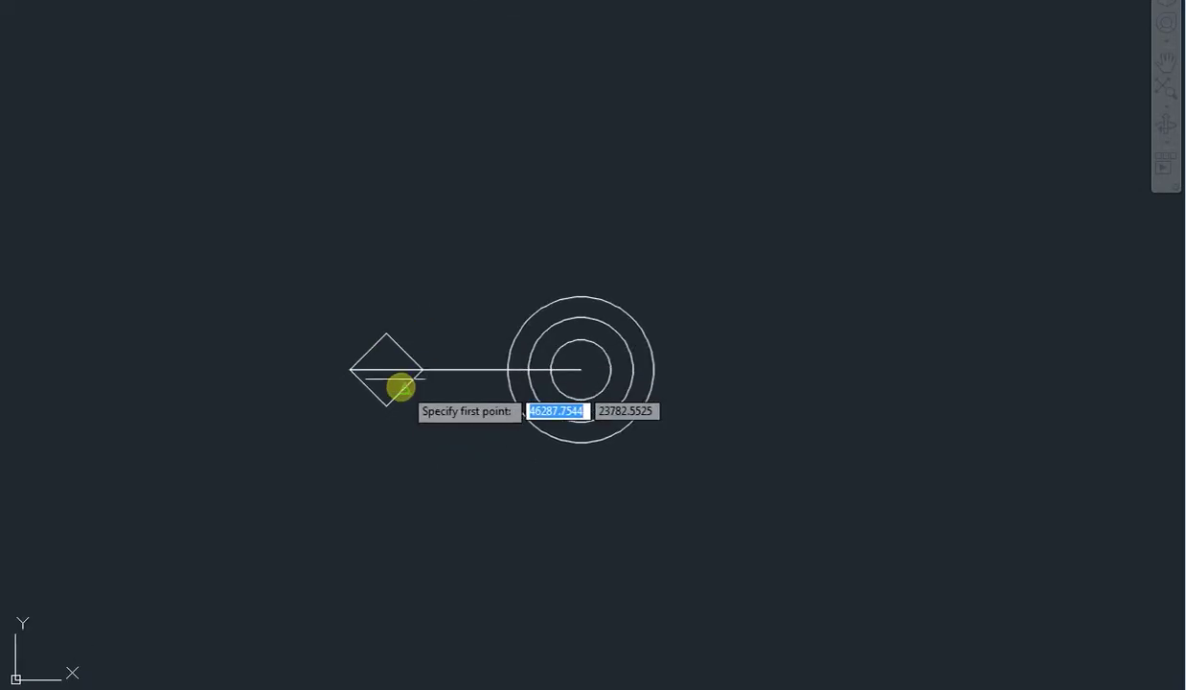
pyautogui.click(382, 334)
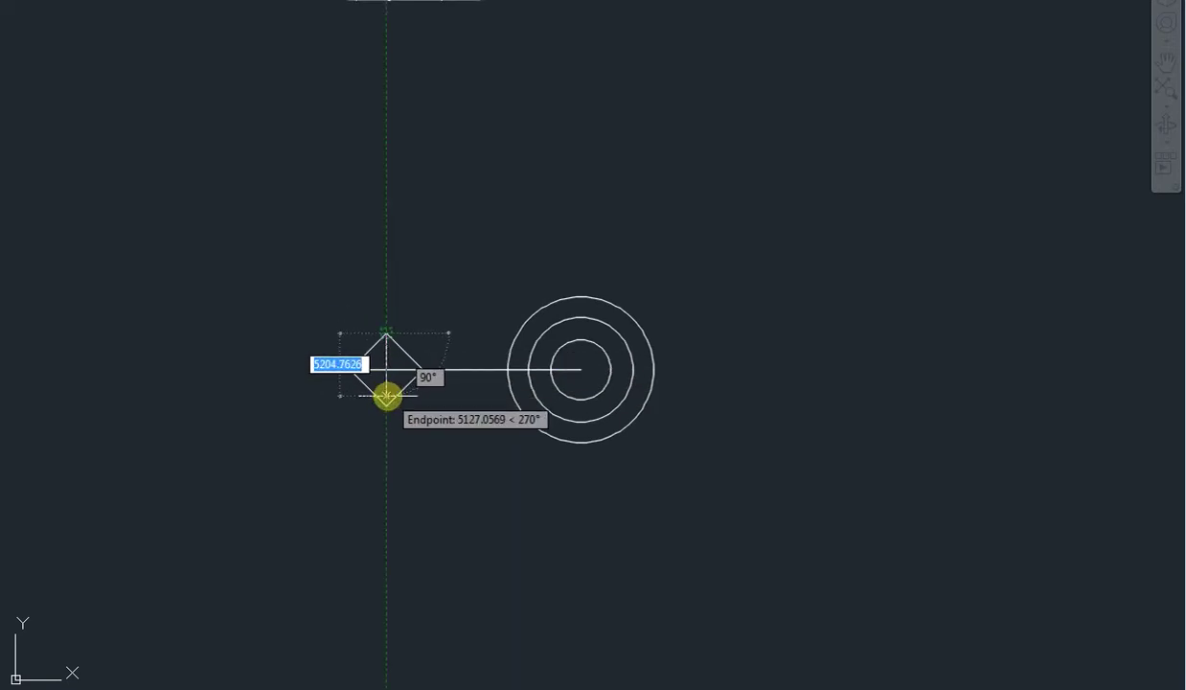
pyautogui.click(386, 404)
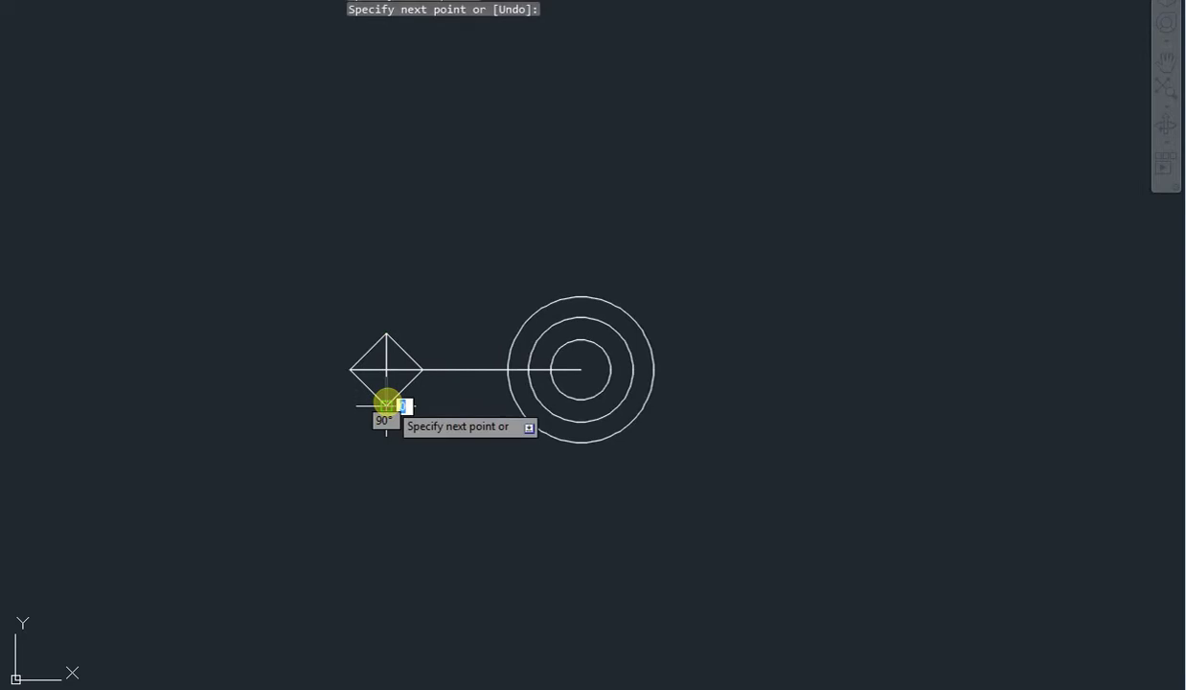
pyautogui.press('Escape')
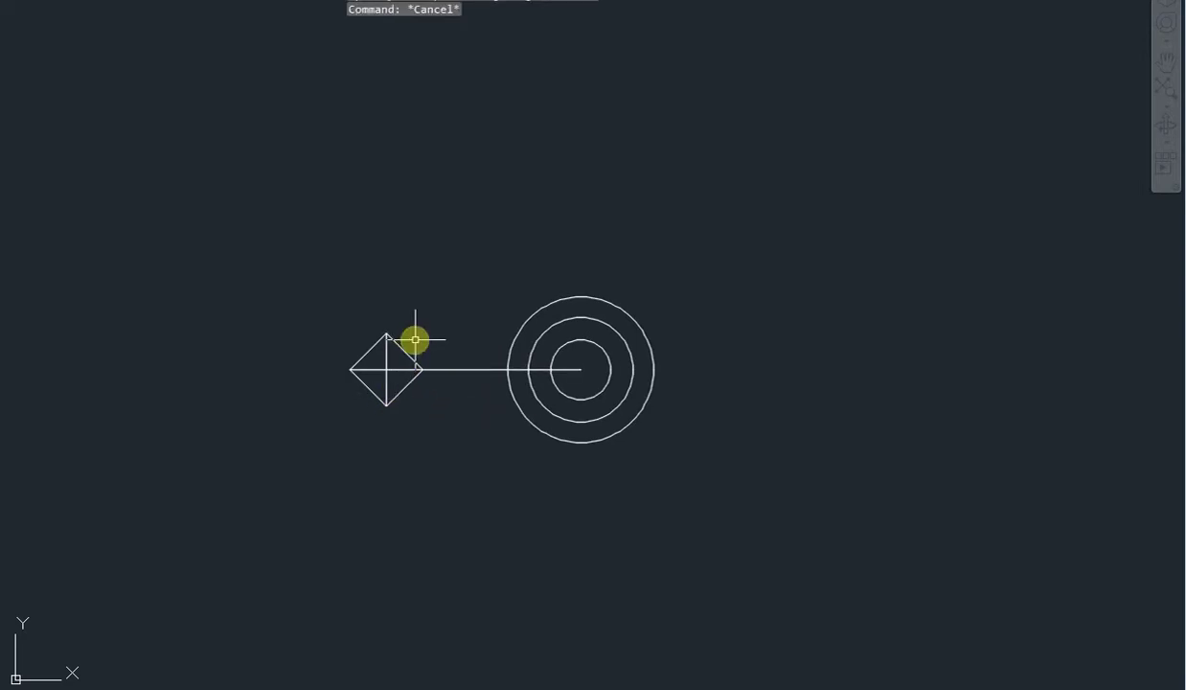
pyautogui.click(327, 314)
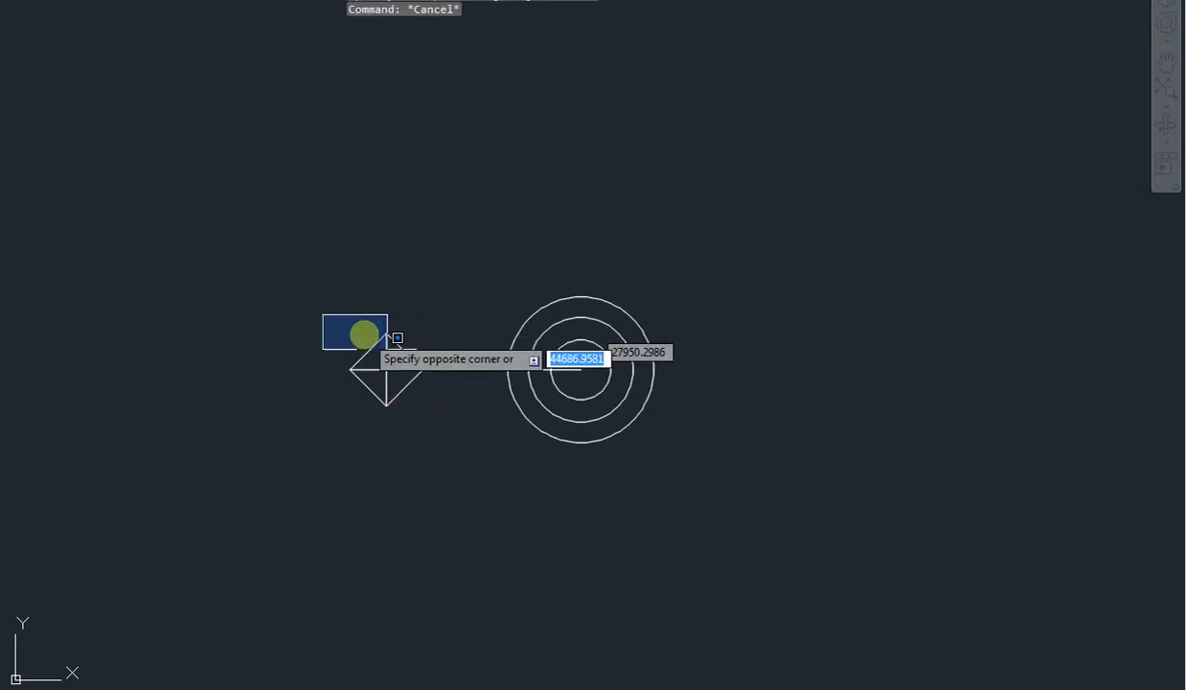
pyautogui.click(438, 429)
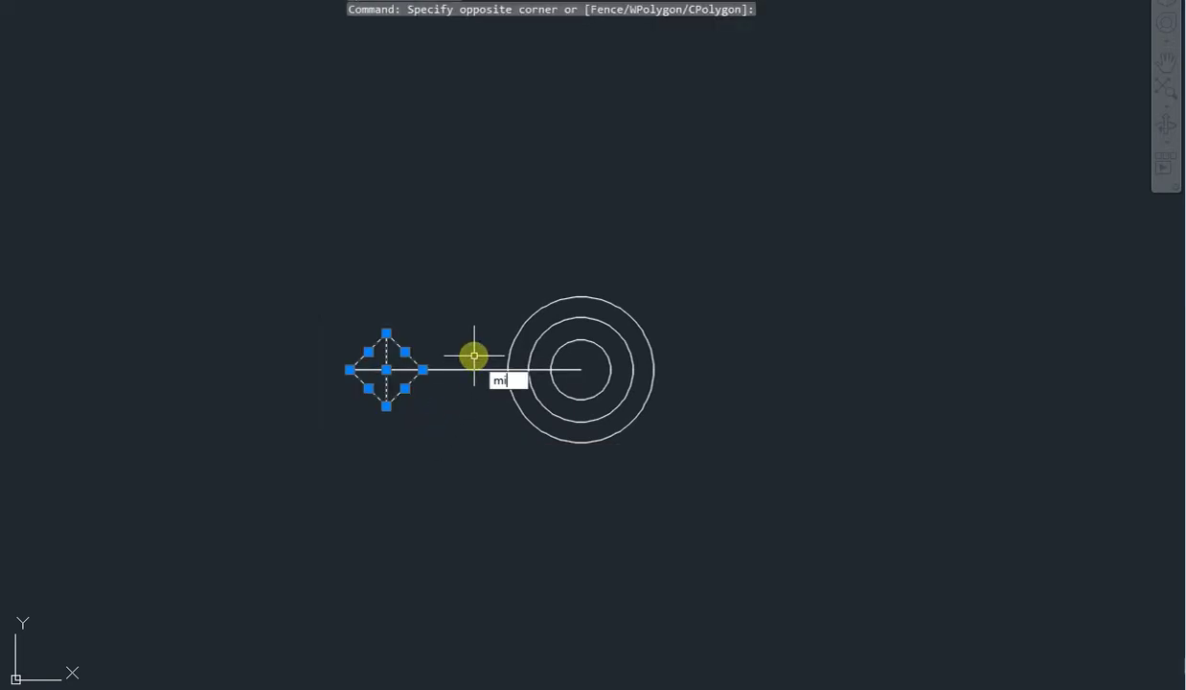
pyautogui.press('Return')
pyautogui.press('Escape')
# Polar-array the diamond around the ring centre and delete the horizontal construction line.
pyautogui.click(314, 310)
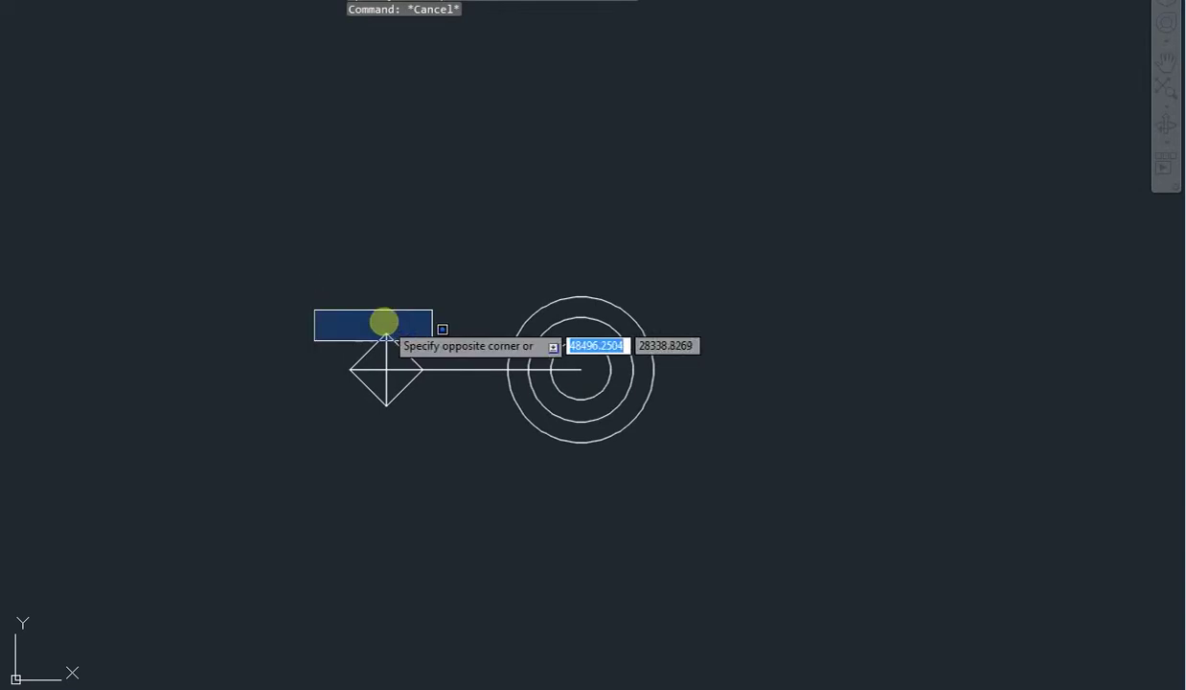
pyautogui.click(452, 426)
pyautogui.press('Return')
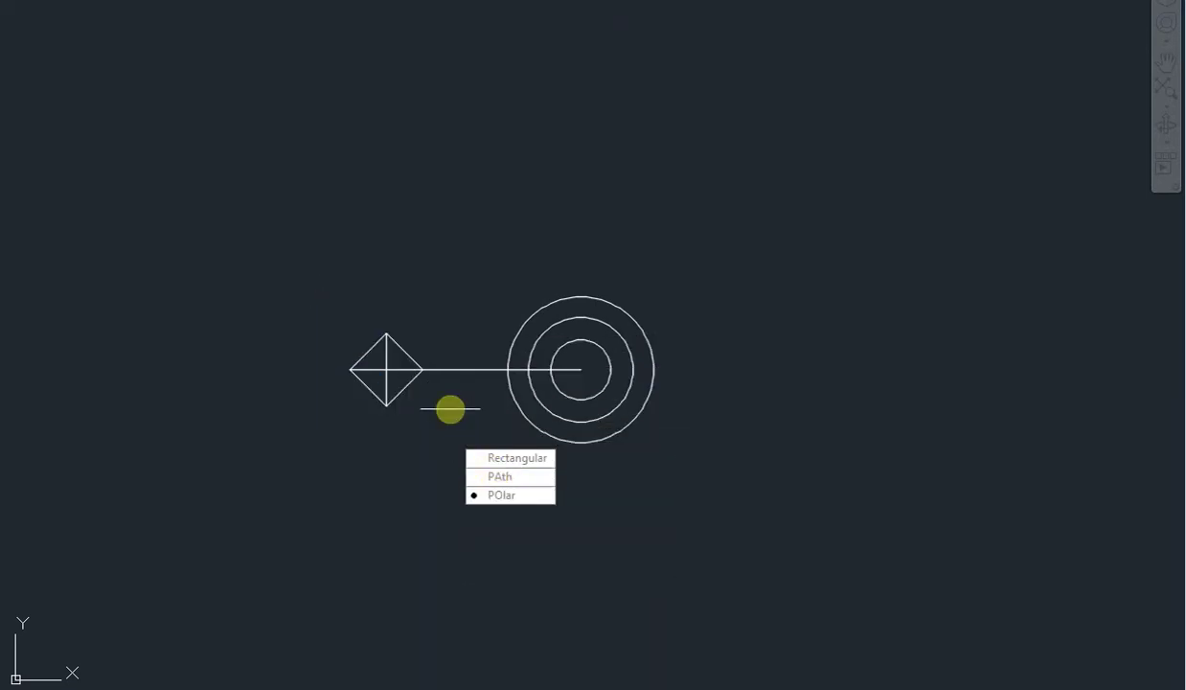
pyautogui.press('Return')
pyautogui.click(581, 370)
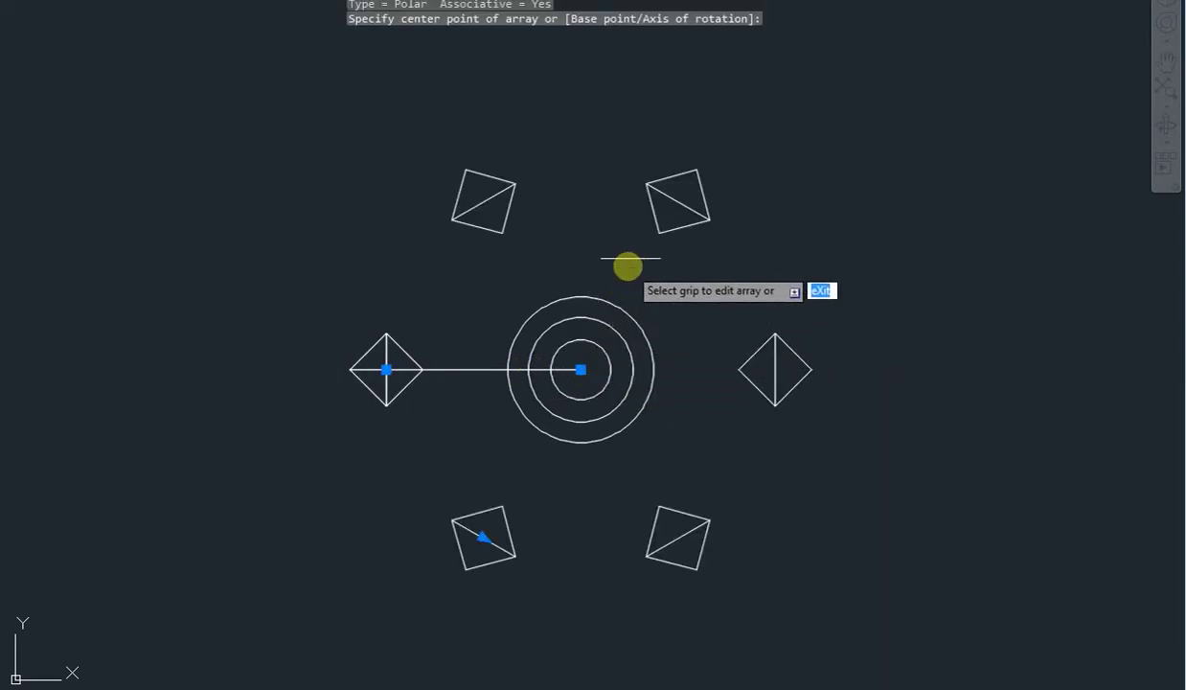
pyautogui.moveTo(552, 287); pyautogui.dragTo(569, 307, button='middle')
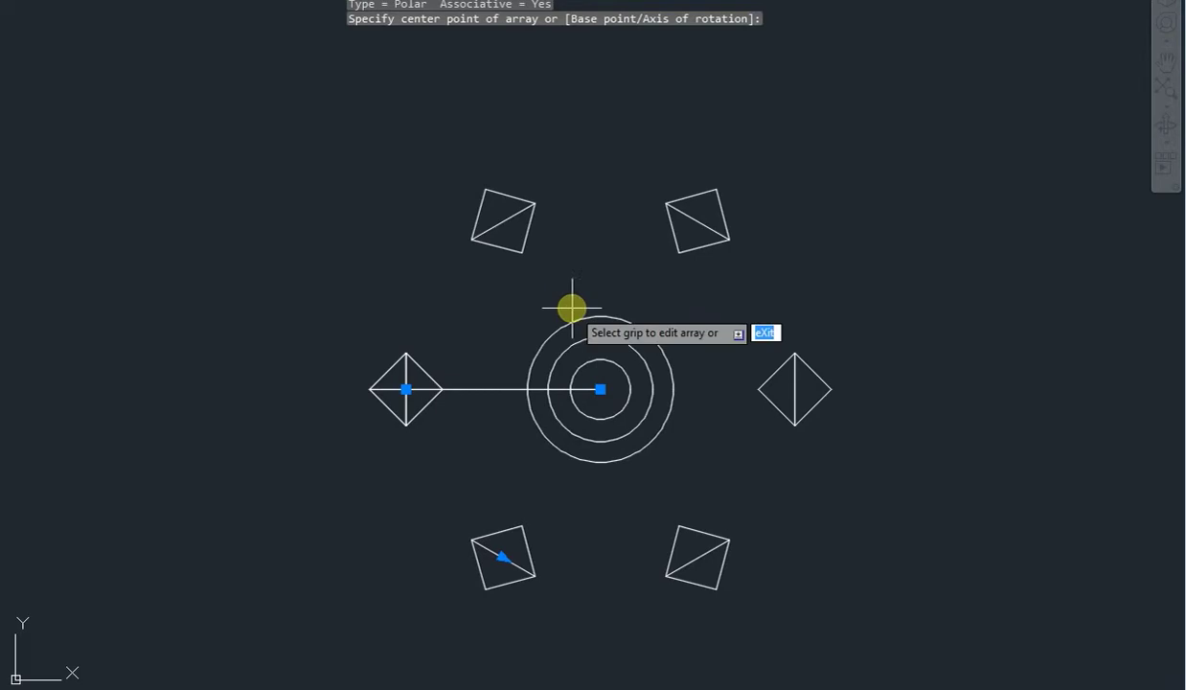
pyautogui.press('Escape')
pyautogui.click(494, 388)
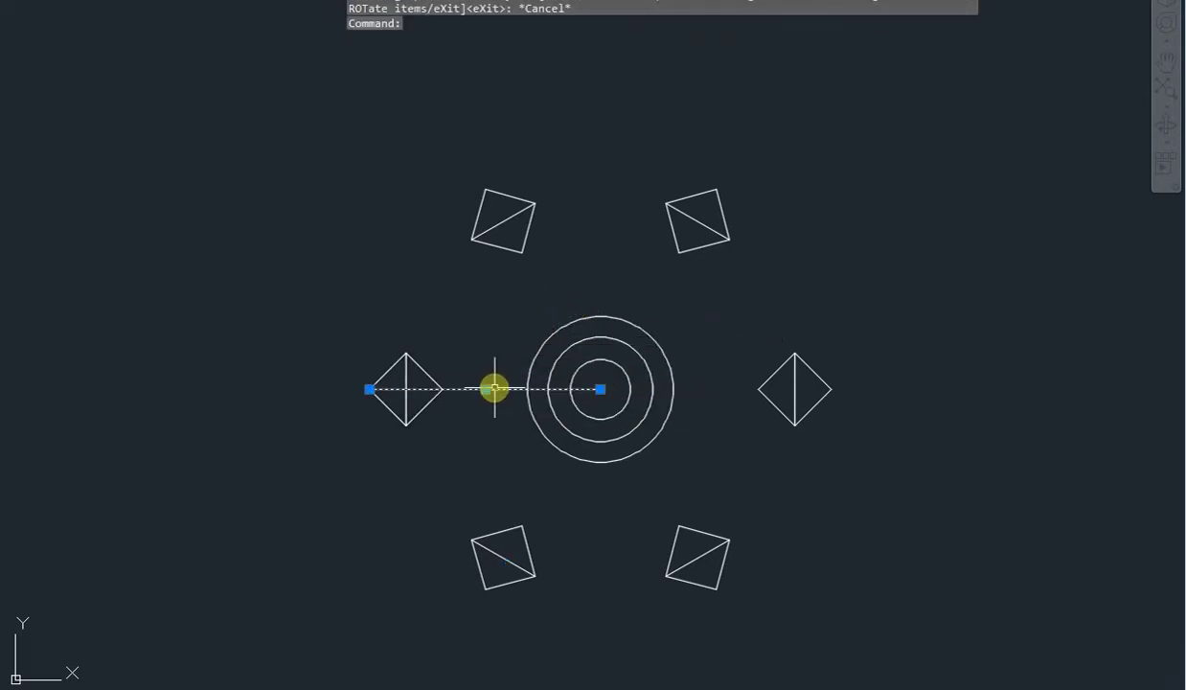
pyautogui.press('Delete')
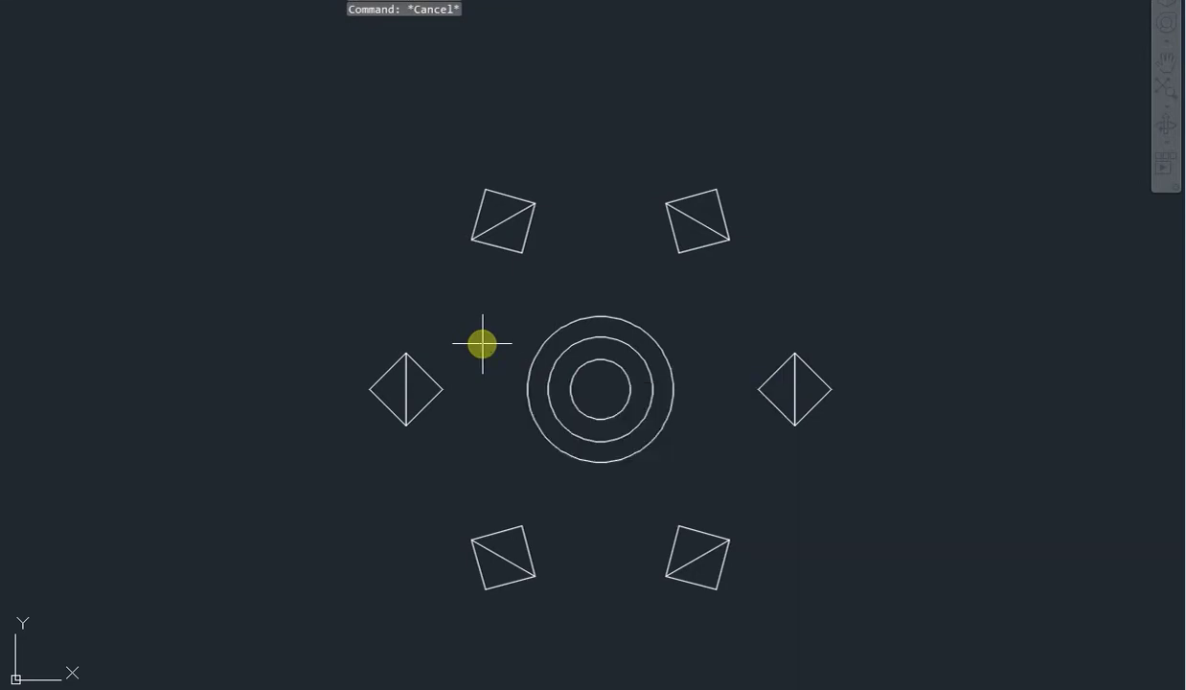
# Draw a circle from the ring centre through a diamond's inner corner.
pyautogui.write('c')
pyautogui.press('Return')
pyautogui.click(599, 389)
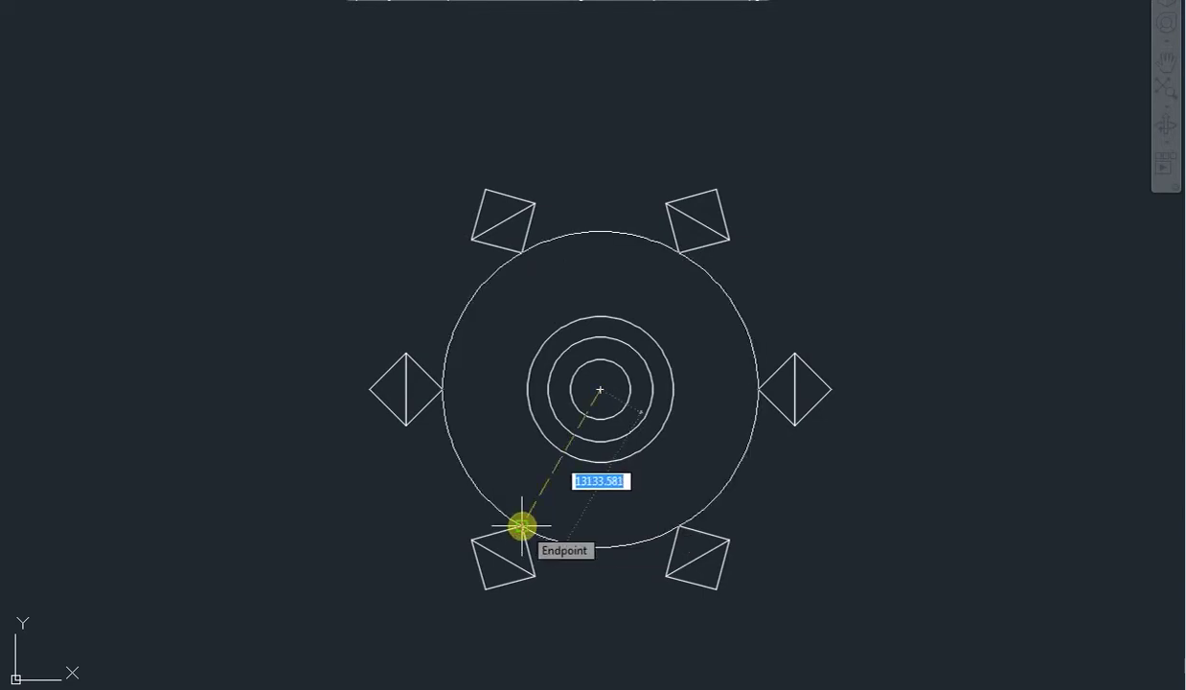
pyautogui.click(522, 526)
pyautogui.press('Escape')
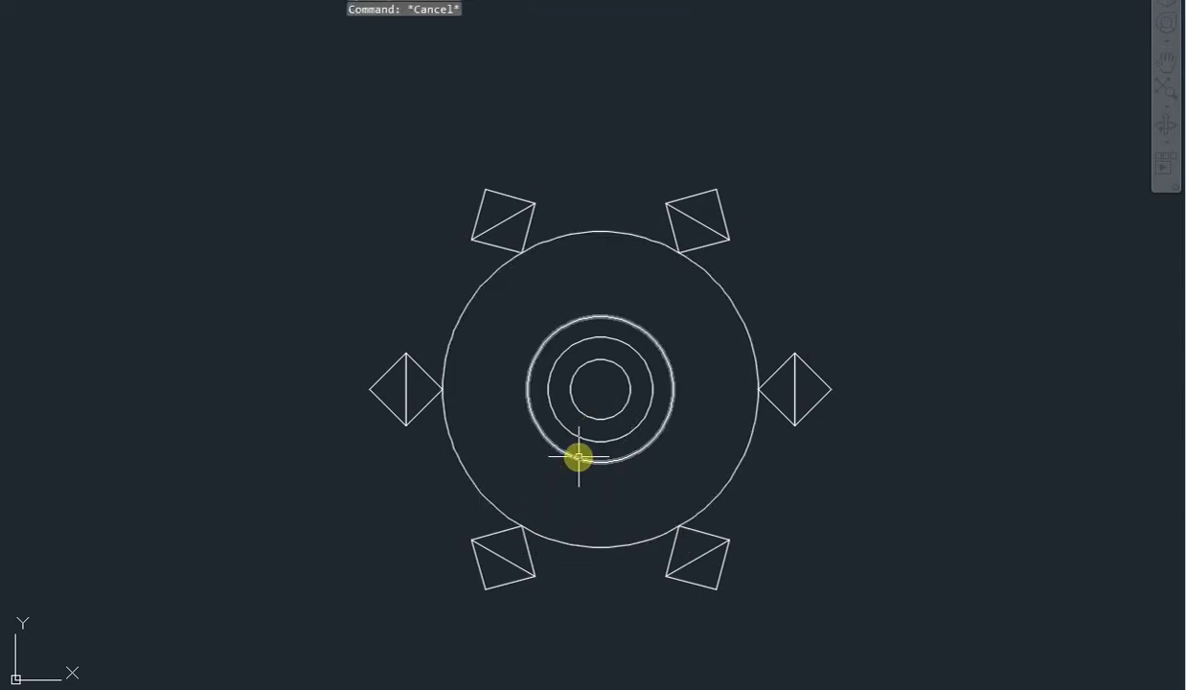
pyautogui.write('c')
# Draw a second circle from the ring centre through the diamonds' outer corners.
pyautogui.press('Return')
pyautogui.click(599, 391)
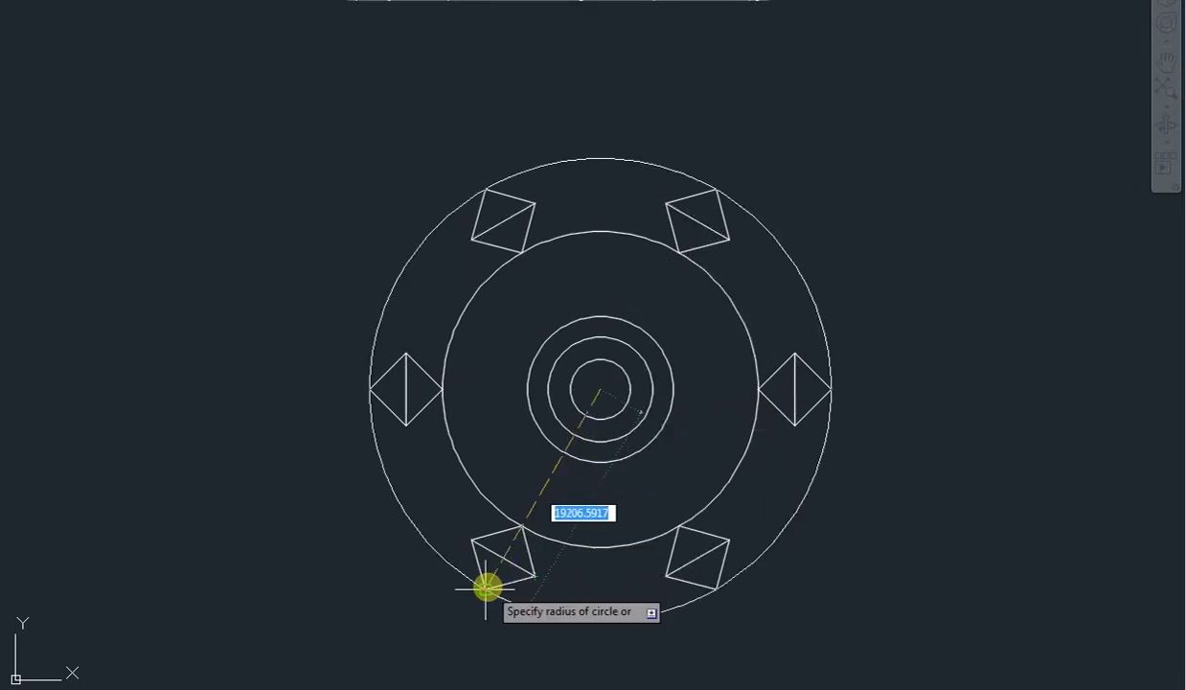
pyautogui.click(487, 587)
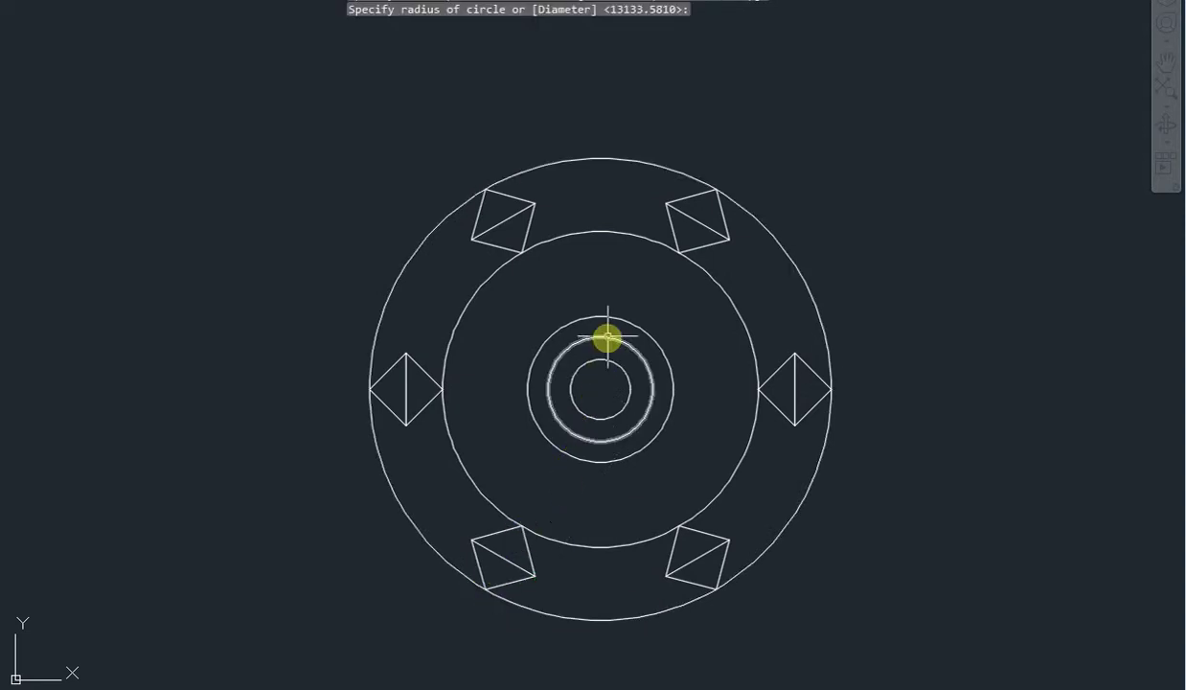
pyautogui.press('Escape')
pyautogui.scroll(-2, 606, 335)
pyautogui.moveTo(606, 336); pyautogui.dragTo(609, 365, button='middle')
pyautogui.scroll(2, 595, 305)
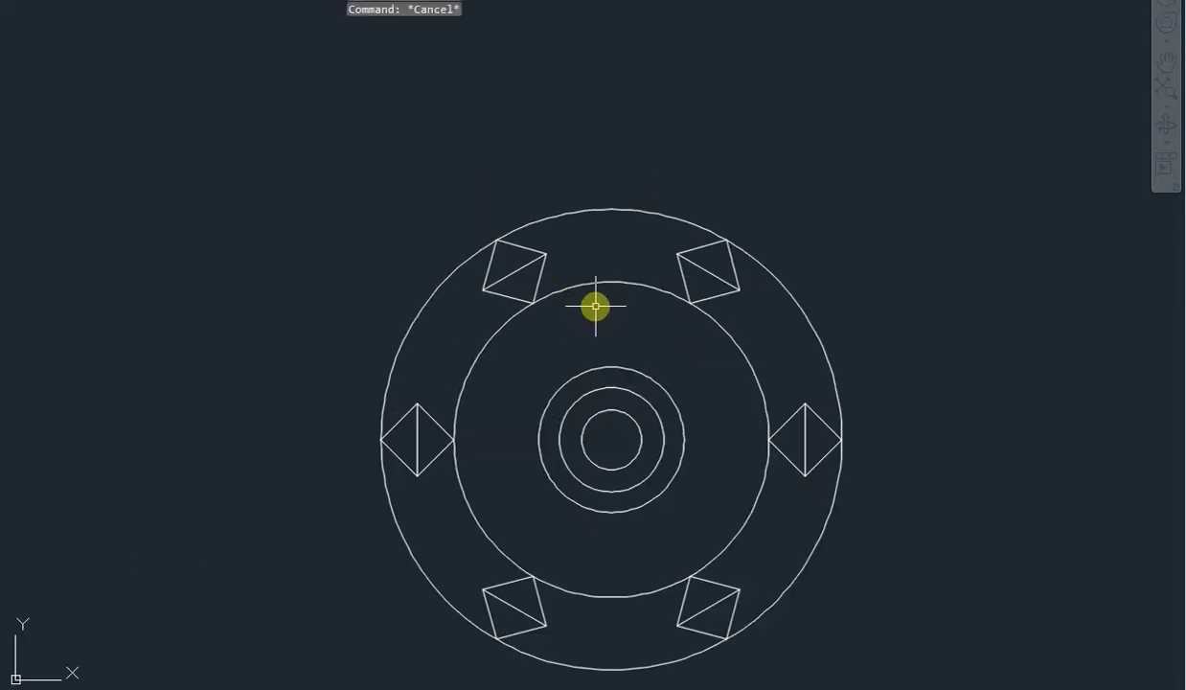
# Draw a line from the circles' centre to a corner of the upper-left diamond.
pyautogui.write('l')
pyautogui.press('Return')
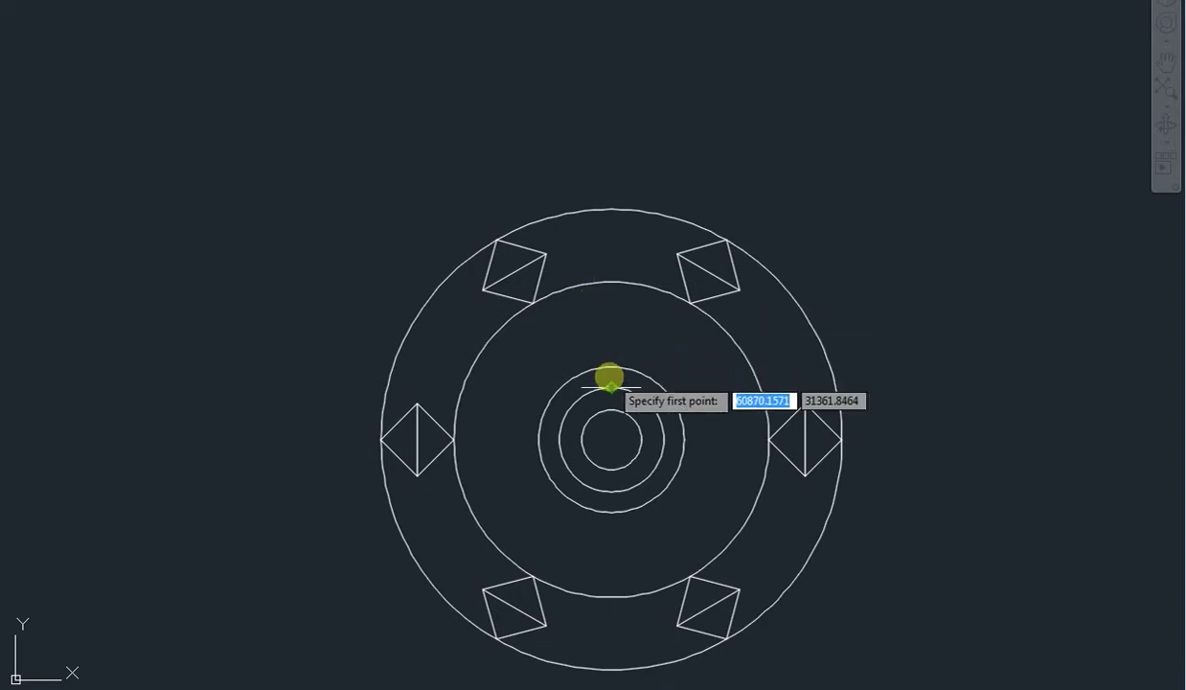
pyautogui.click(611, 440)
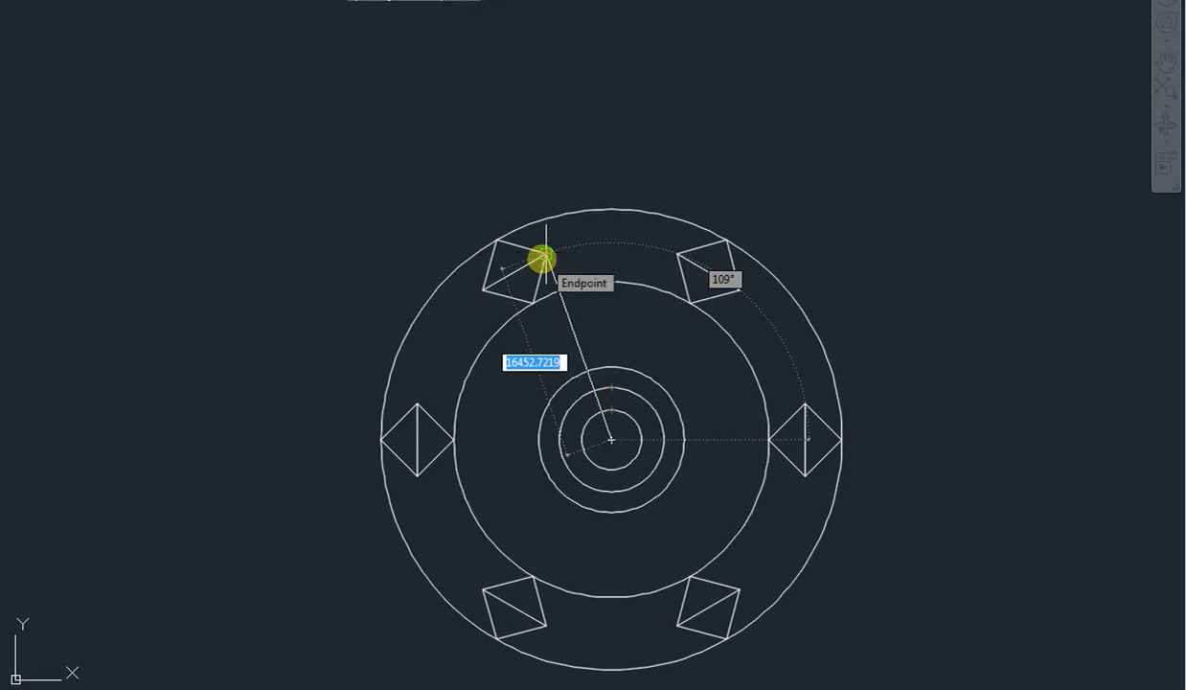
pyautogui.click(542, 259)
pyautogui.press('Escape')
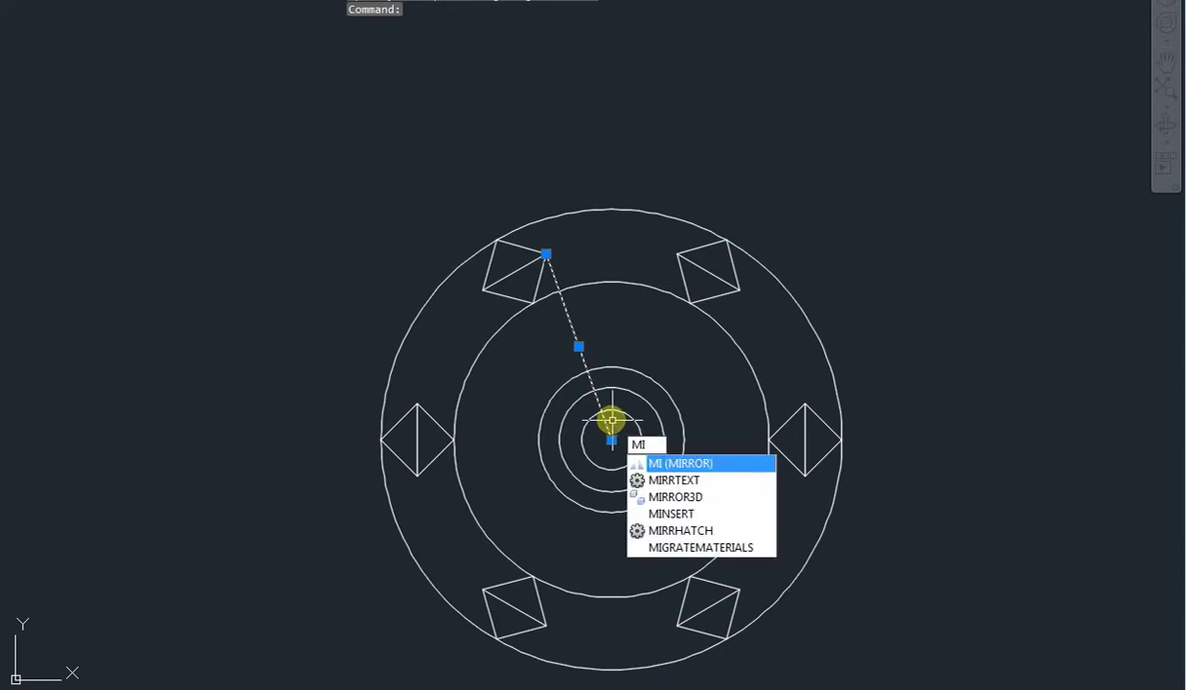
# Mirror the radial line about the diamond's diagonal through the centre, keeping the original.
pyautogui.press('Return')
pyautogui.click(508, 269)
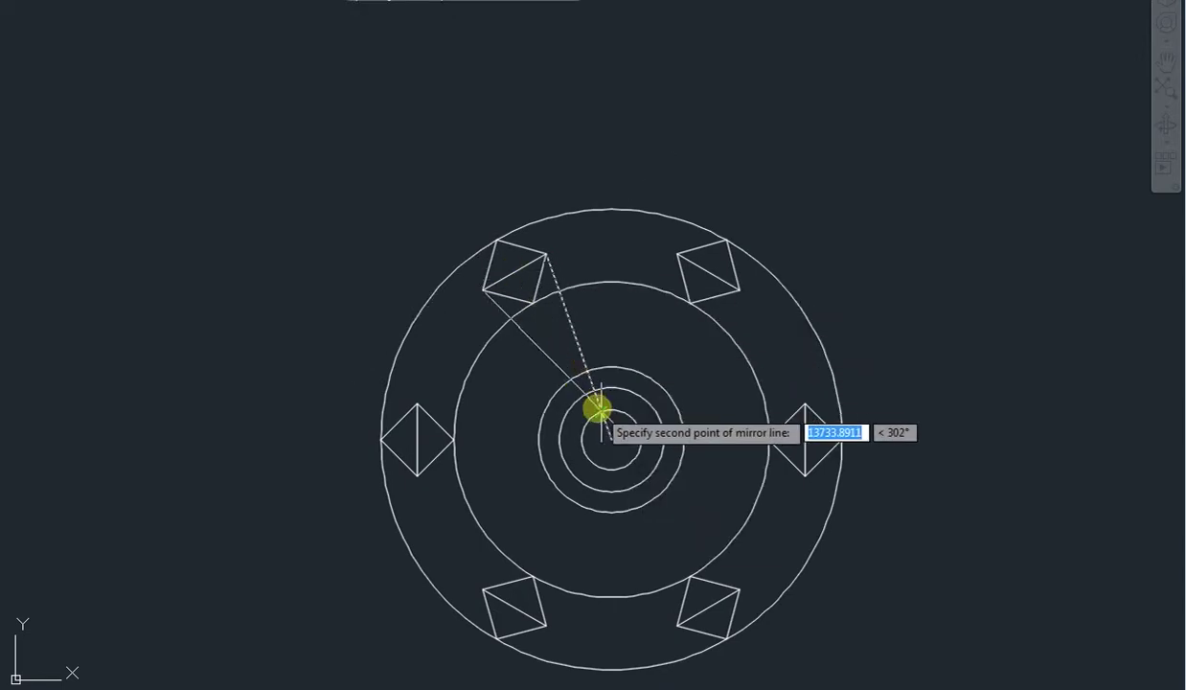
pyautogui.click(610, 440)
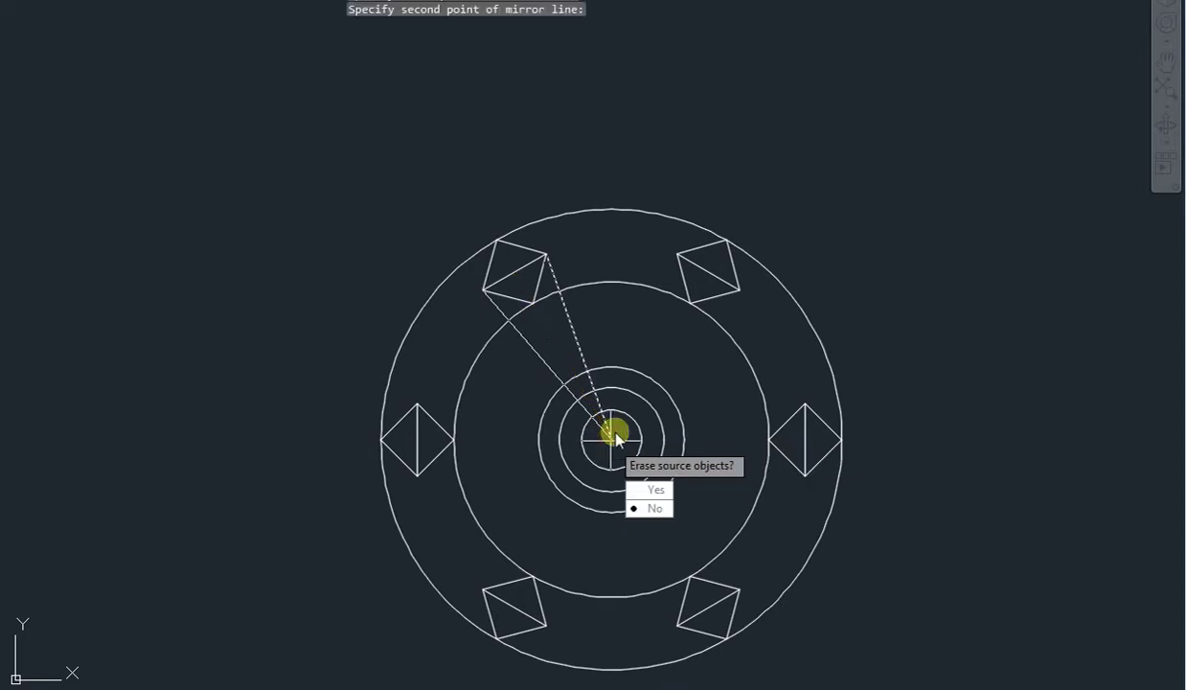
pyautogui.press('Escape')
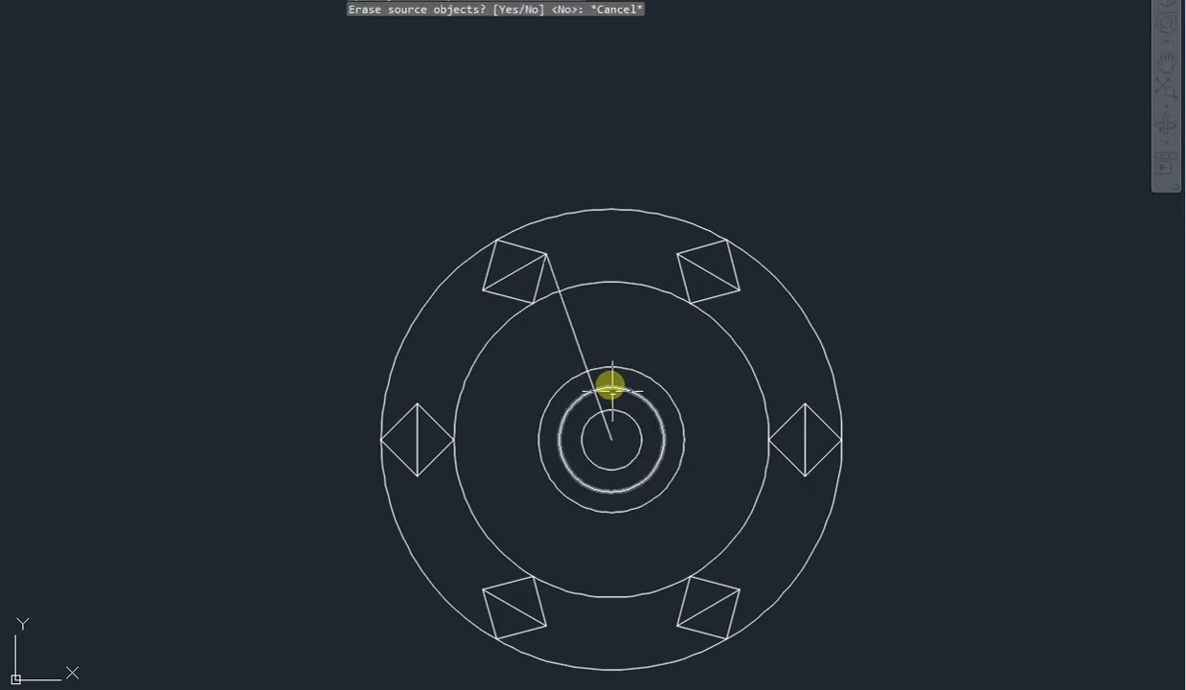
pyautogui.write('mi')
pyautogui.press('Return')
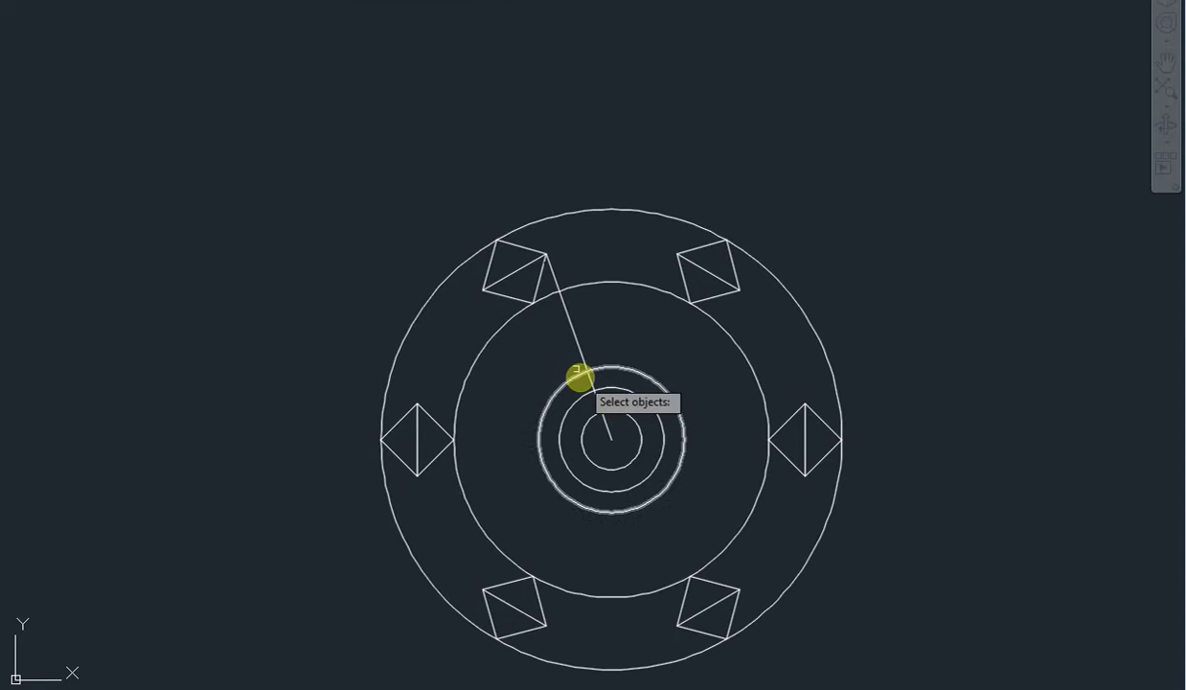
pyautogui.click(574, 341)
pyautogui.press('Return')
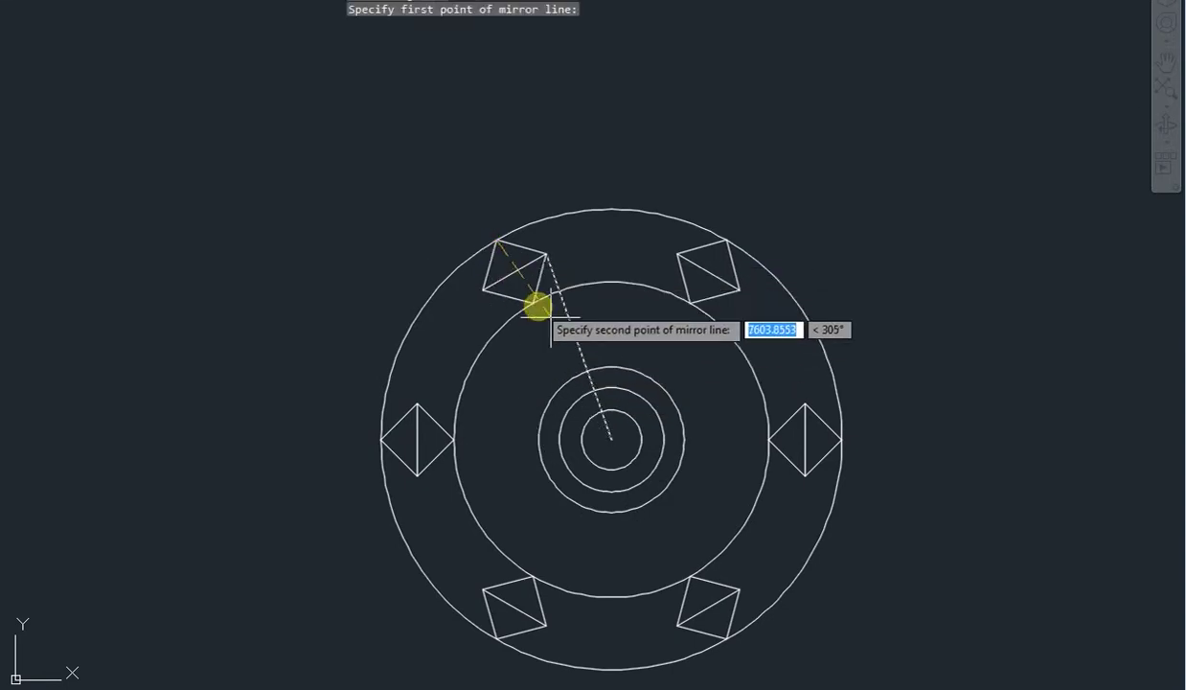
pyautogui.click(609, 442)
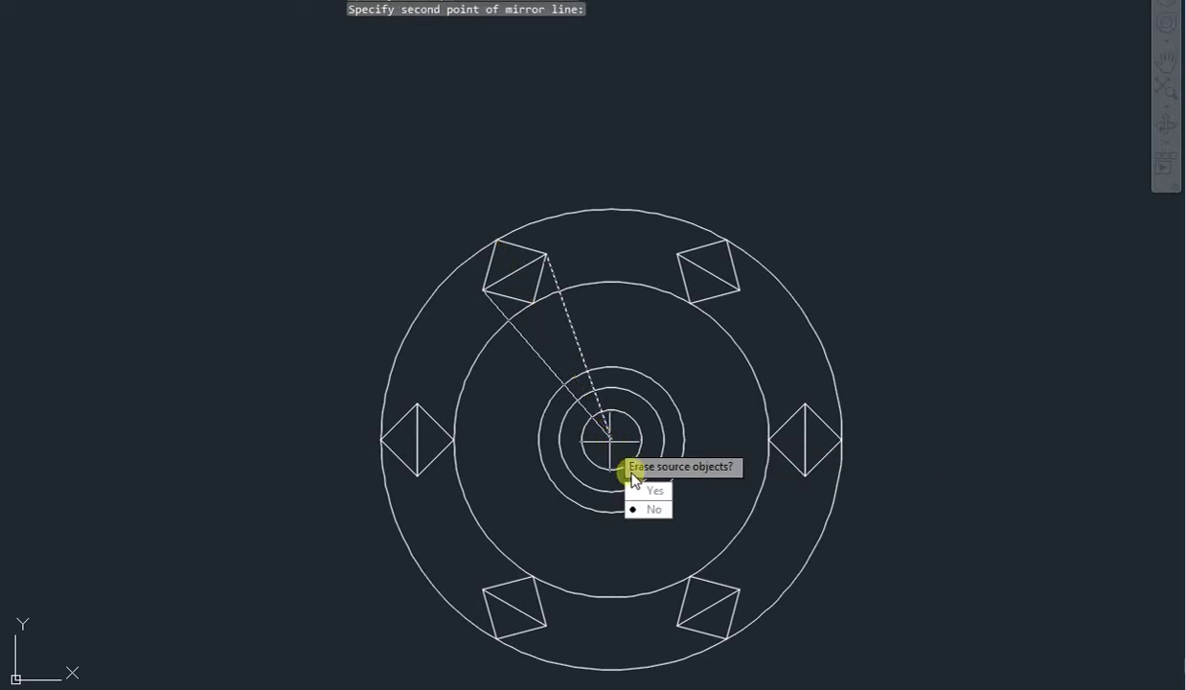
pyautogui.press('Return')
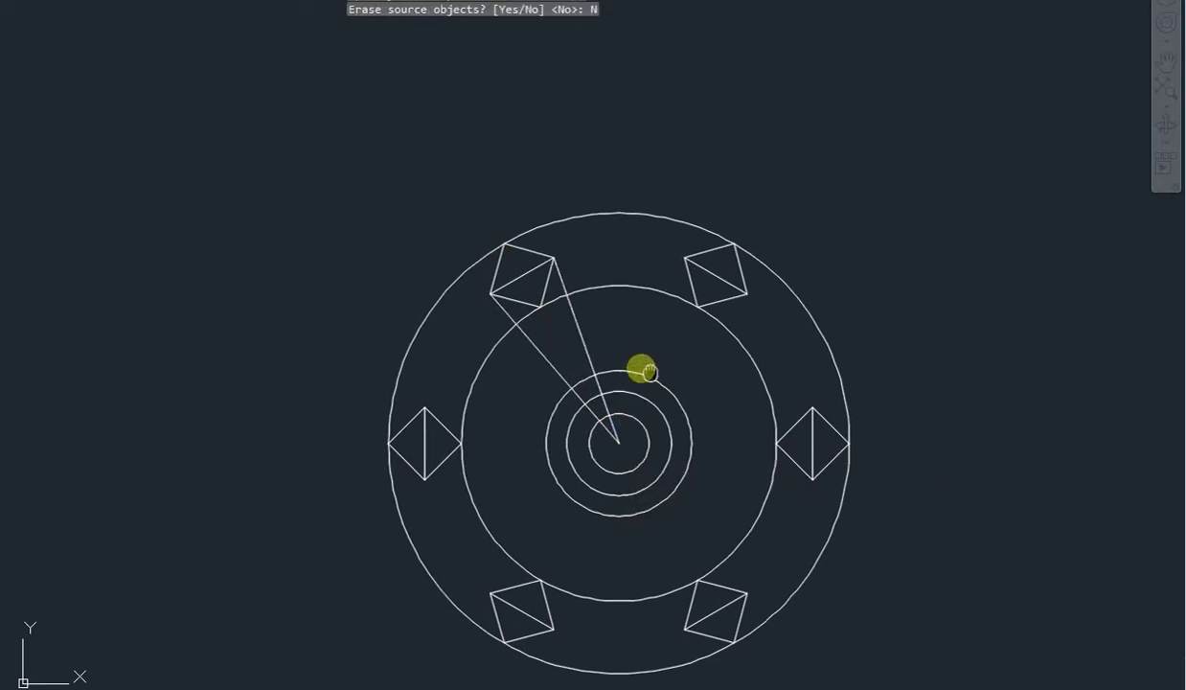
pyautogui.click(641, 356)
pyautogui.click(525, 375)
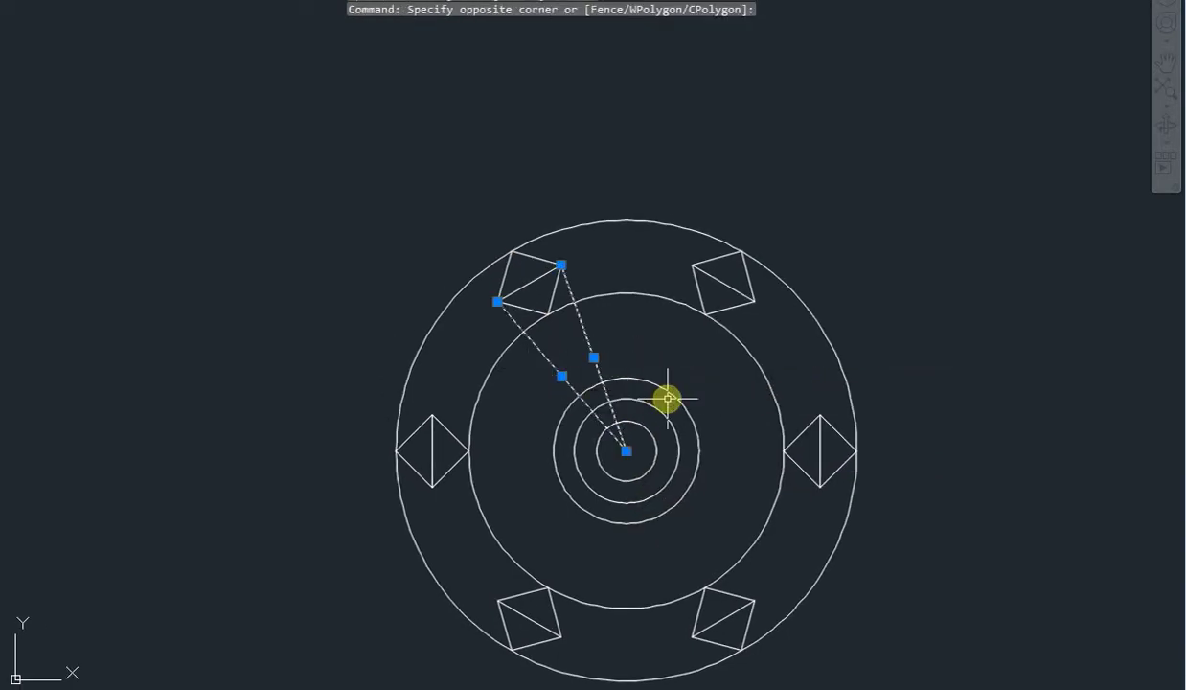
pyautogui.write('AR')
# Polar-array the two spoke lines around the circles' centre.
pyautogui.press('Return')
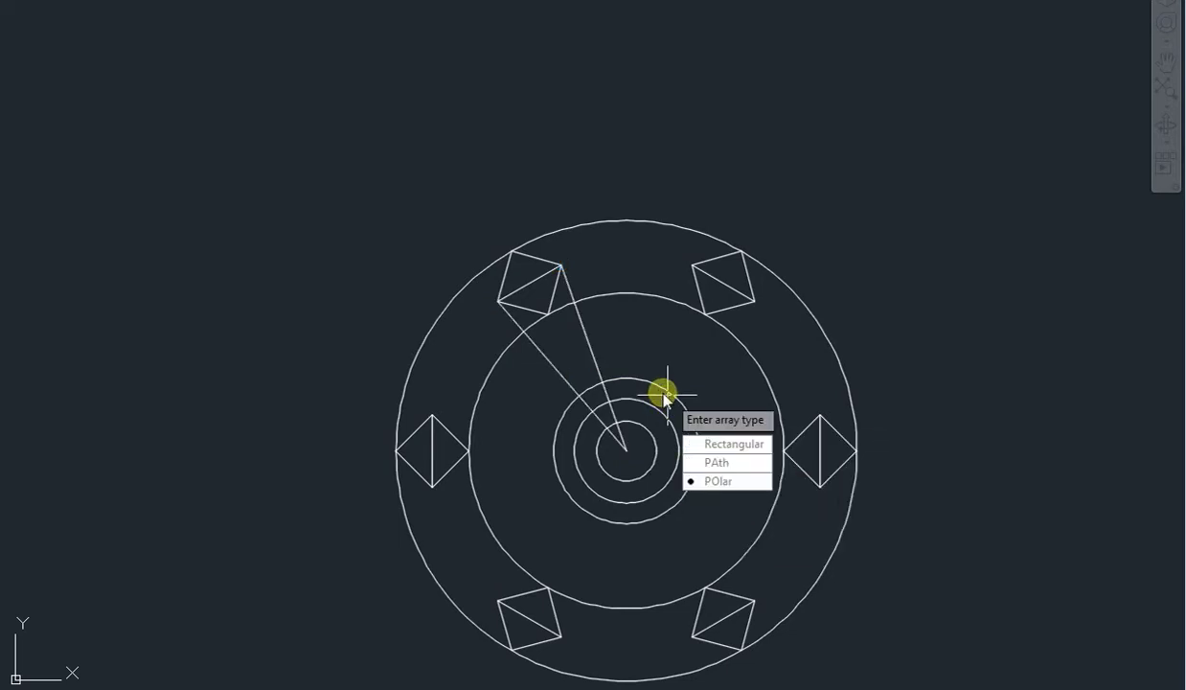
pyautogui.click(671, 480)
pyautogui.click(627, 452)
pyautogui.press('Escape')
pyautogui.press('Escape')
pyautogui.press('Escape')
# Trim the inner large circle's arcs inside each spoke wedge.
pyautogui.press('Return')
pyautogui.press('Return')
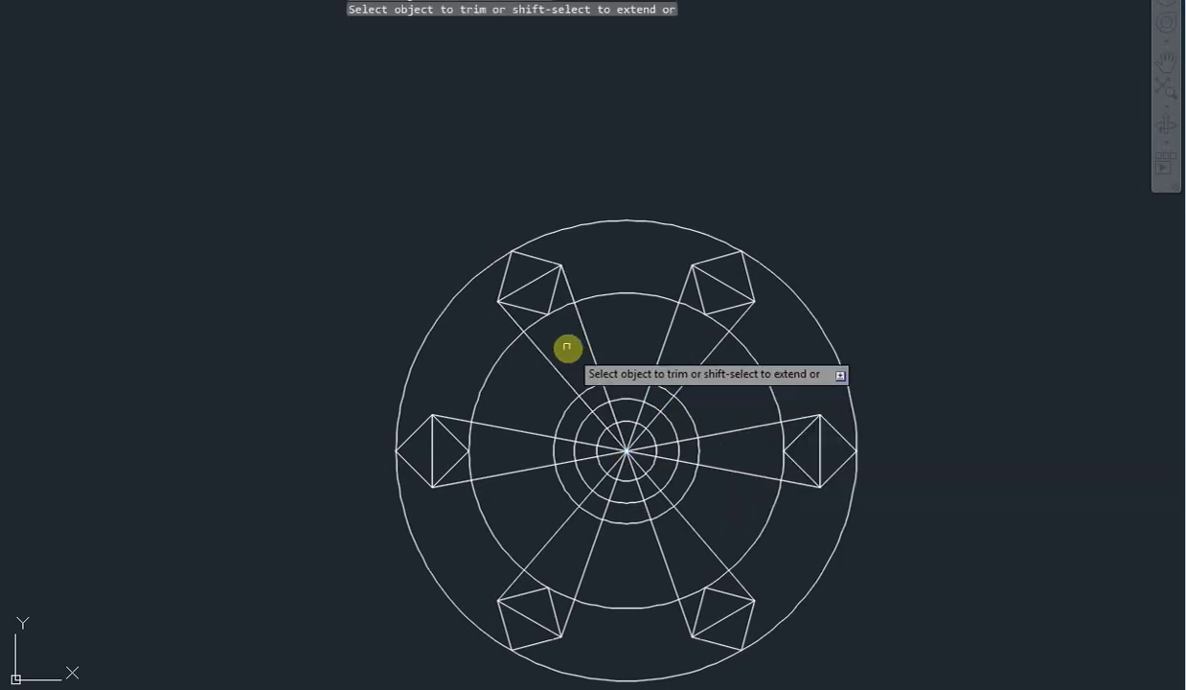
pyautogui.click(551, 312)
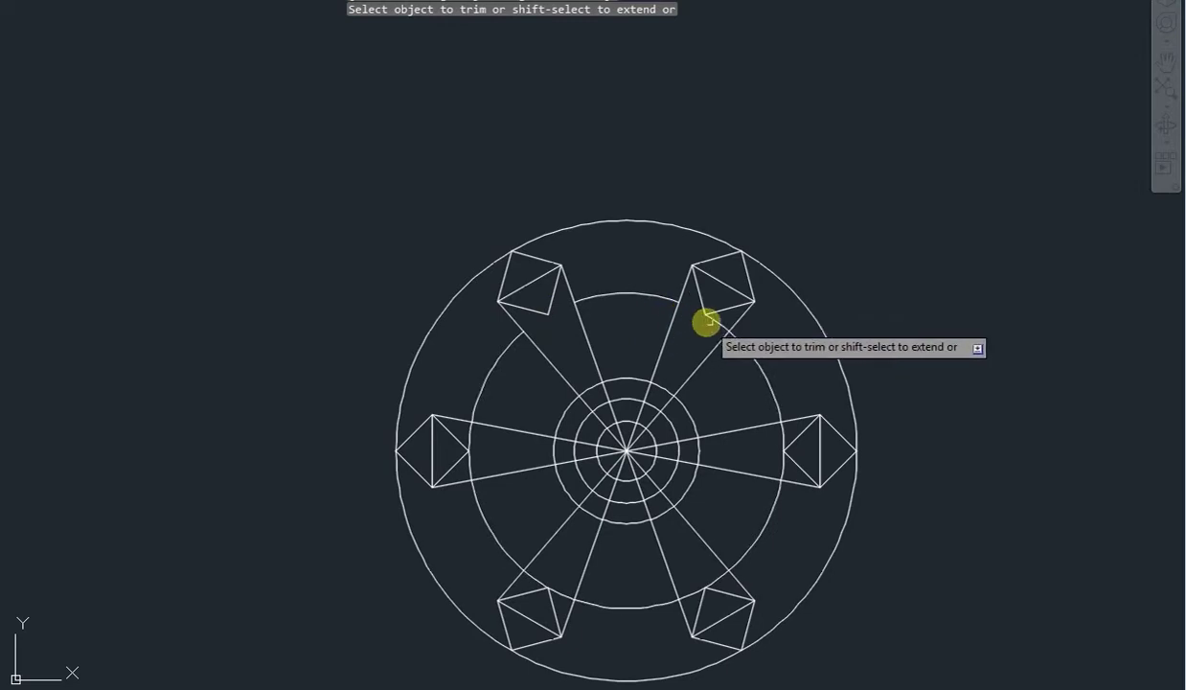
pyautogui.click(778, 444)
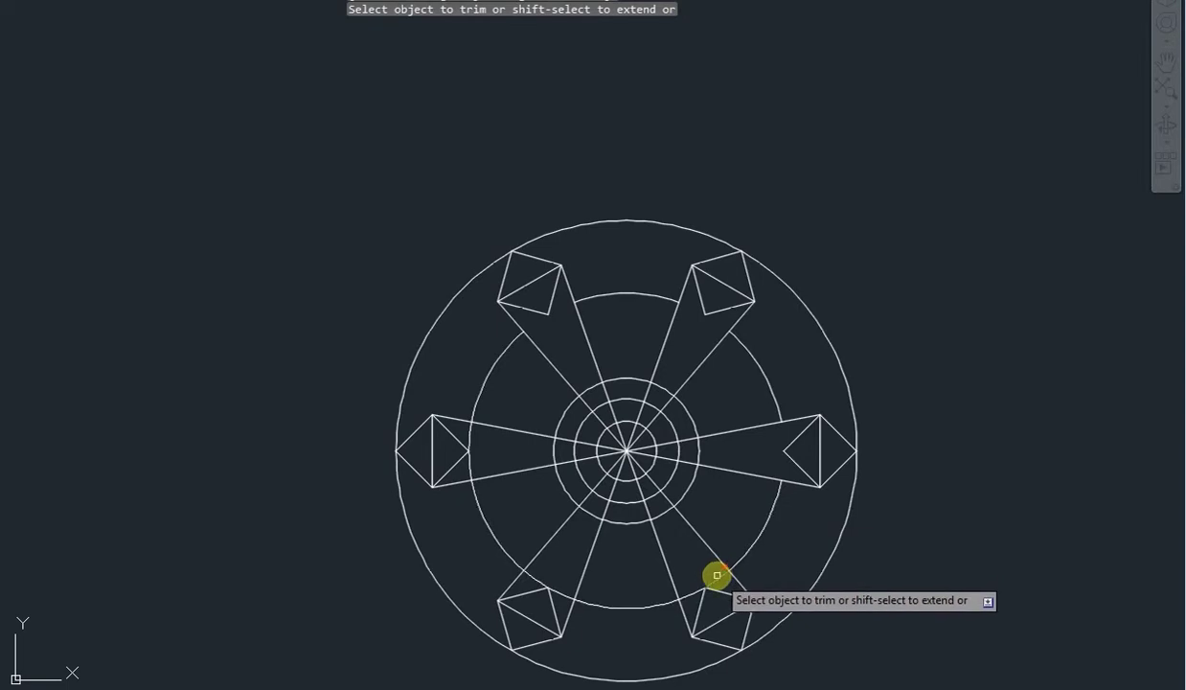
pyautogui.click(691, 595)
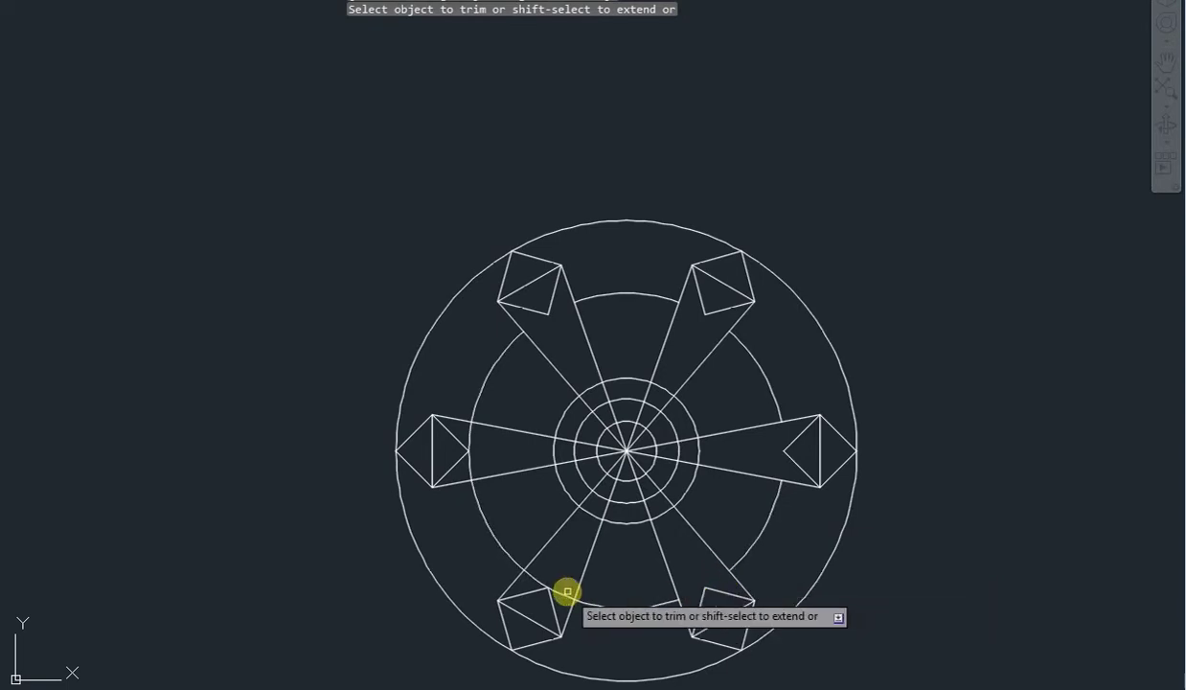
pyautogui.click(561, 592)
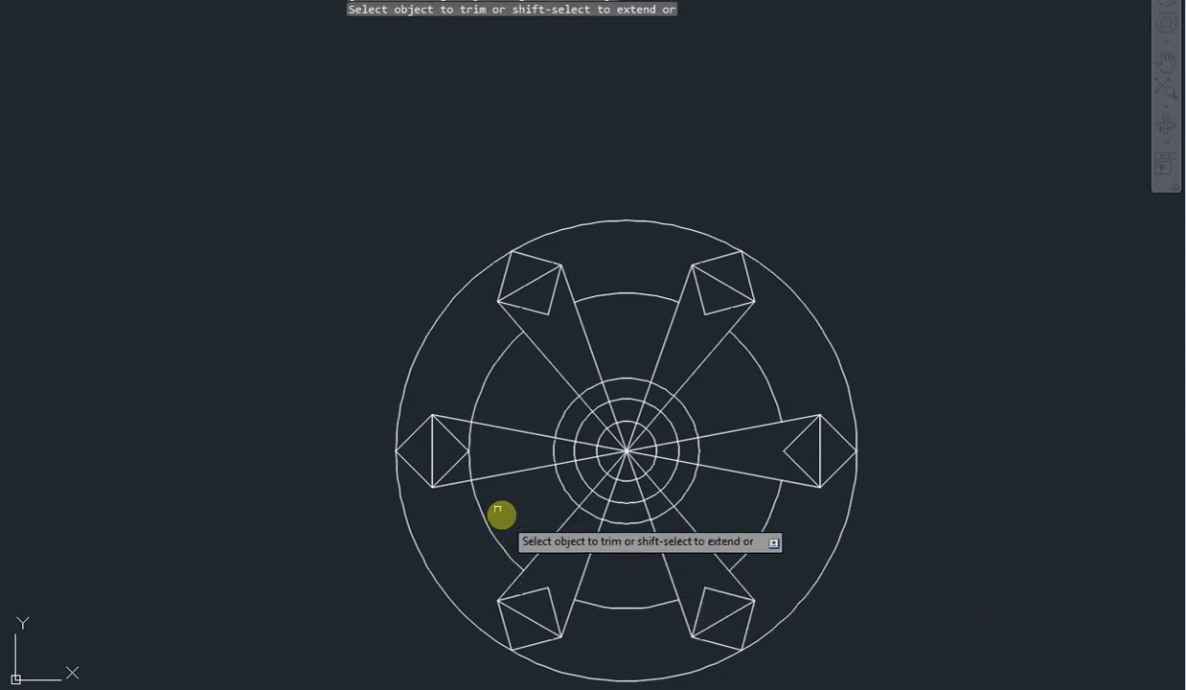
pyautogui.click(466, 472)
pyautogui.click(473, 448)
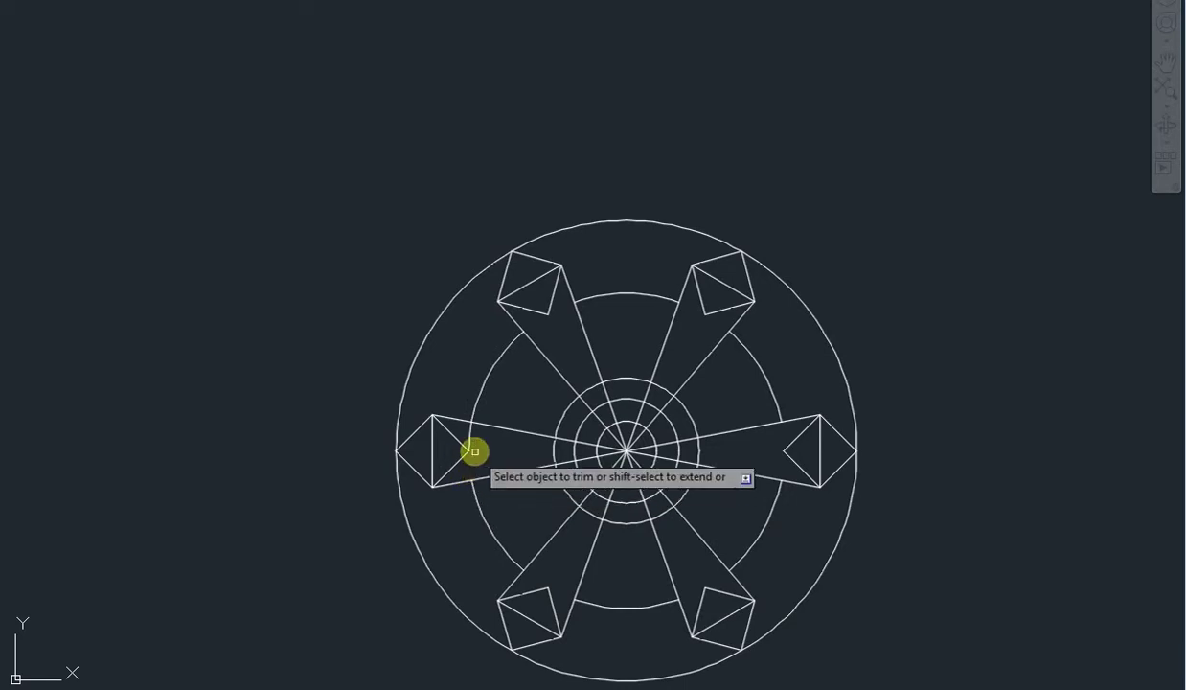
pyautogui.press('Escape')
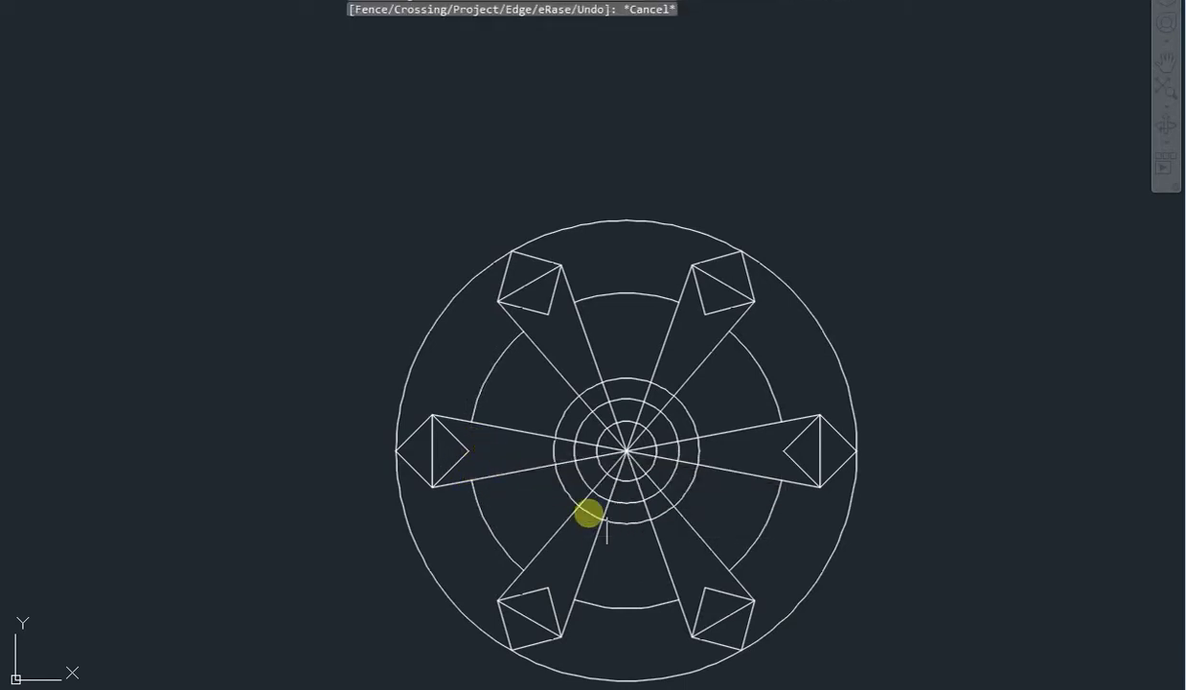
pyautogui.scroll(-2, 642, 497)
pyautogui.moveTo(643, 497); pyautogui.dragTo(577, 392, button='middle')
pyautogui.scroll(2, 567, 376)
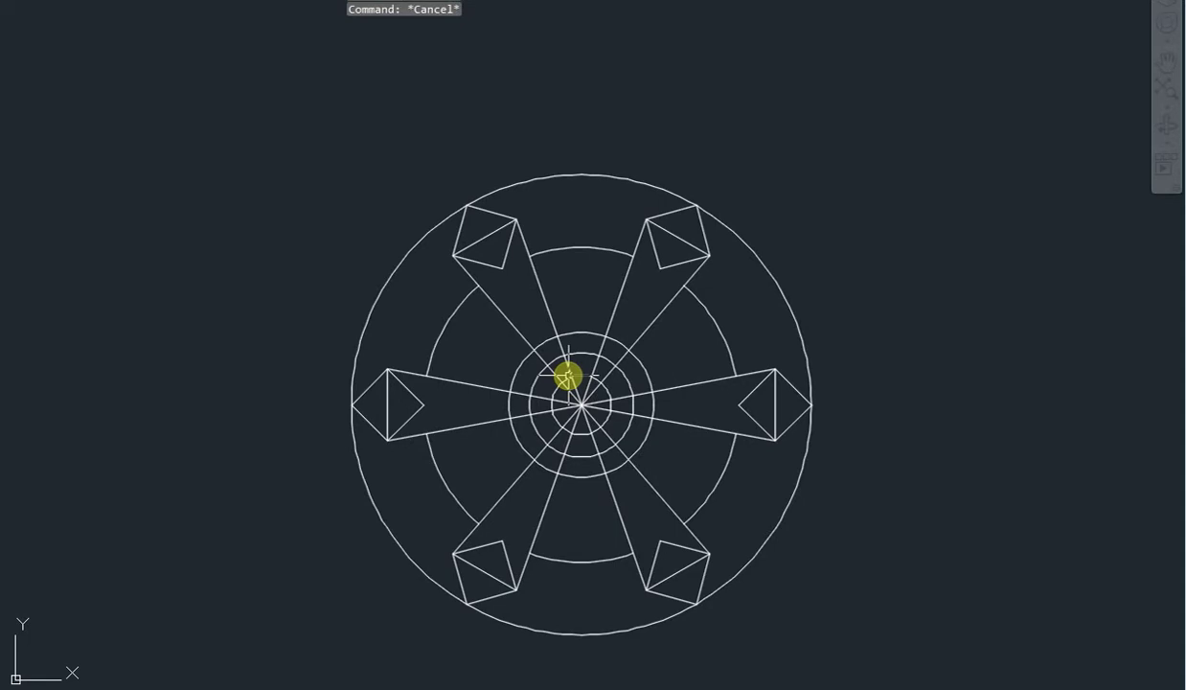
pyautogui.write('TR')
# Trim the three small central rings with a crossing window over their pieces inside the spokes.
pyautogui.press('Return')
pyautogui.scroll(2, 563, 345)
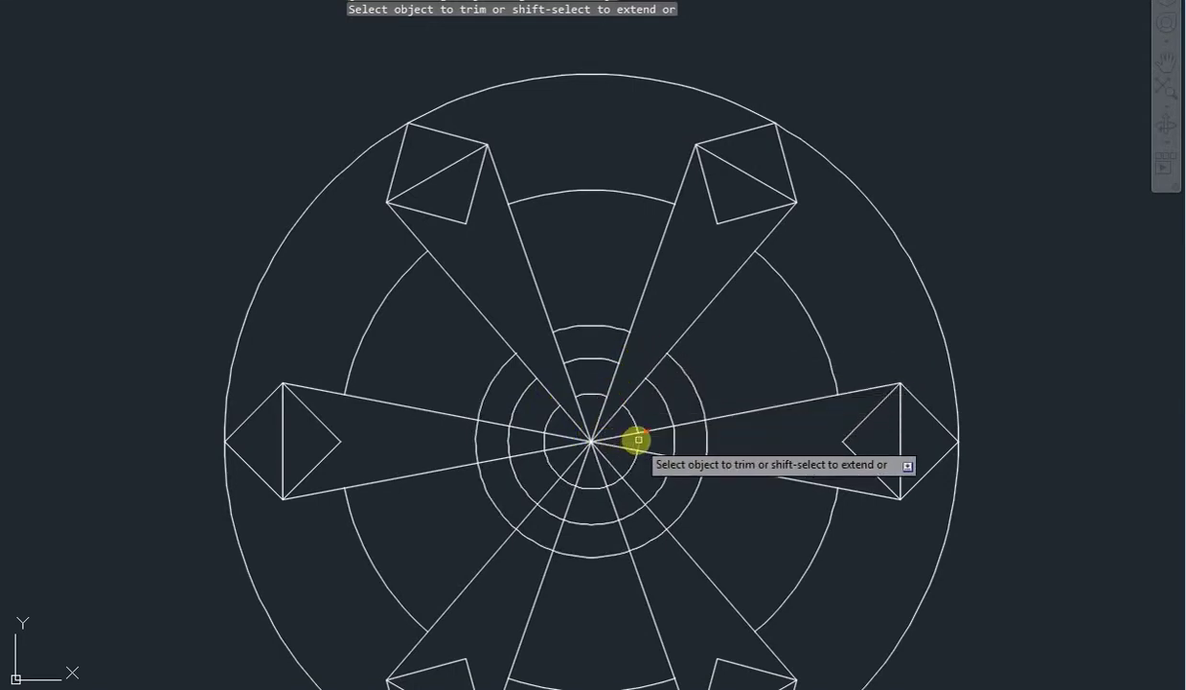
pyautogui.click(670, 442)
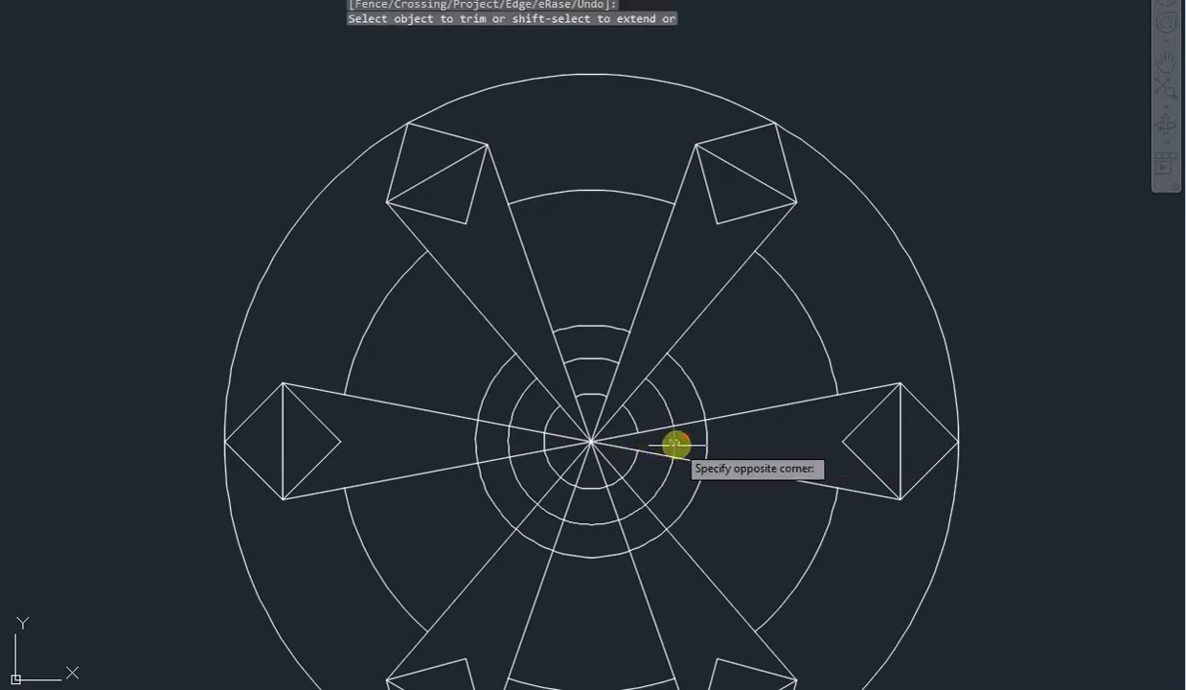
pyautogui.click(706, 449)
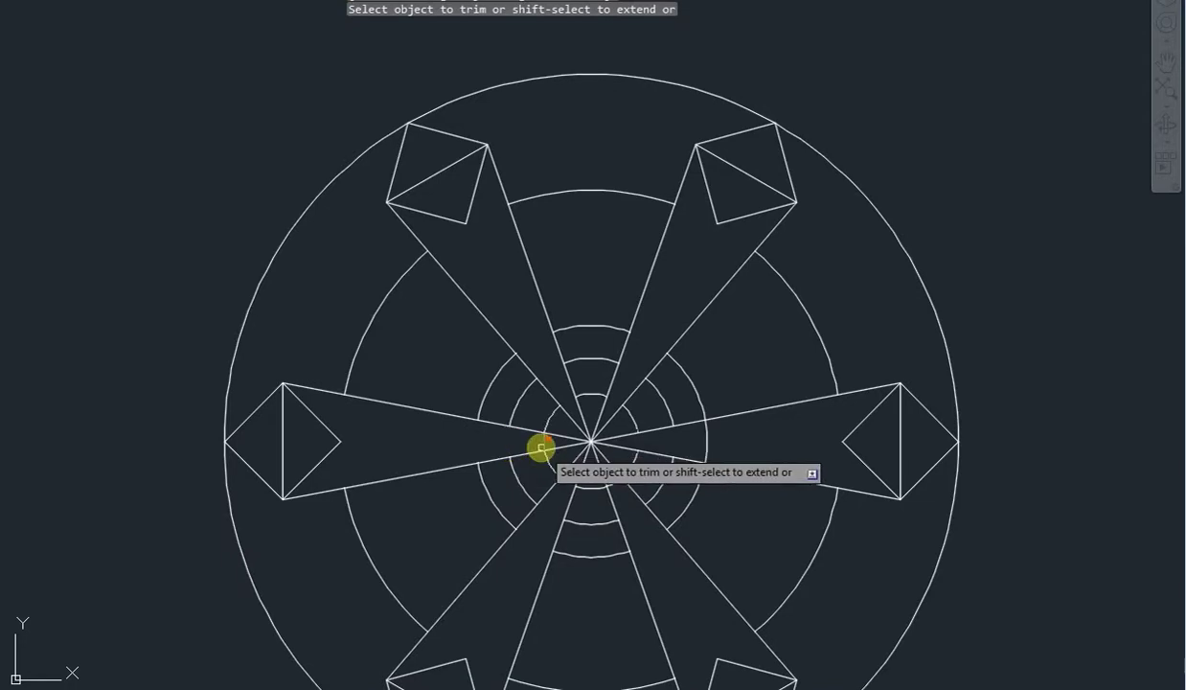
pyautogui.scroll(-2, 802, 413)
pyautogui.press('Escape')
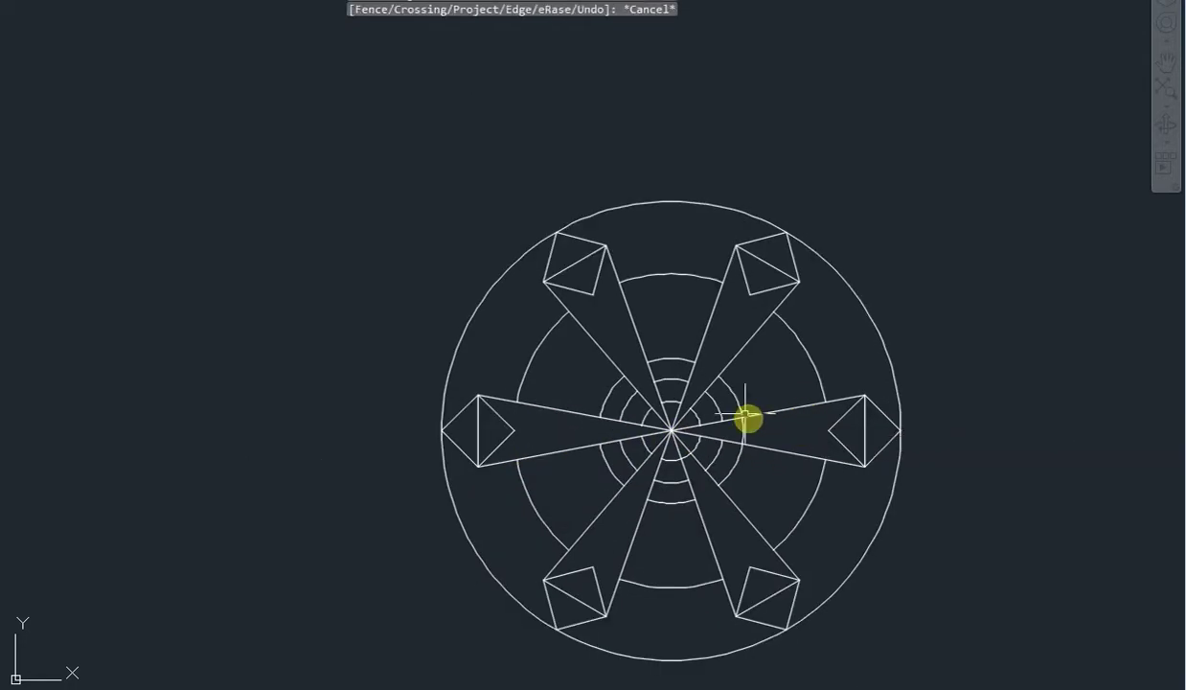
pyautogui.moveTo(749, 419); pyautogui.dragTo(661, 396, button='middle')
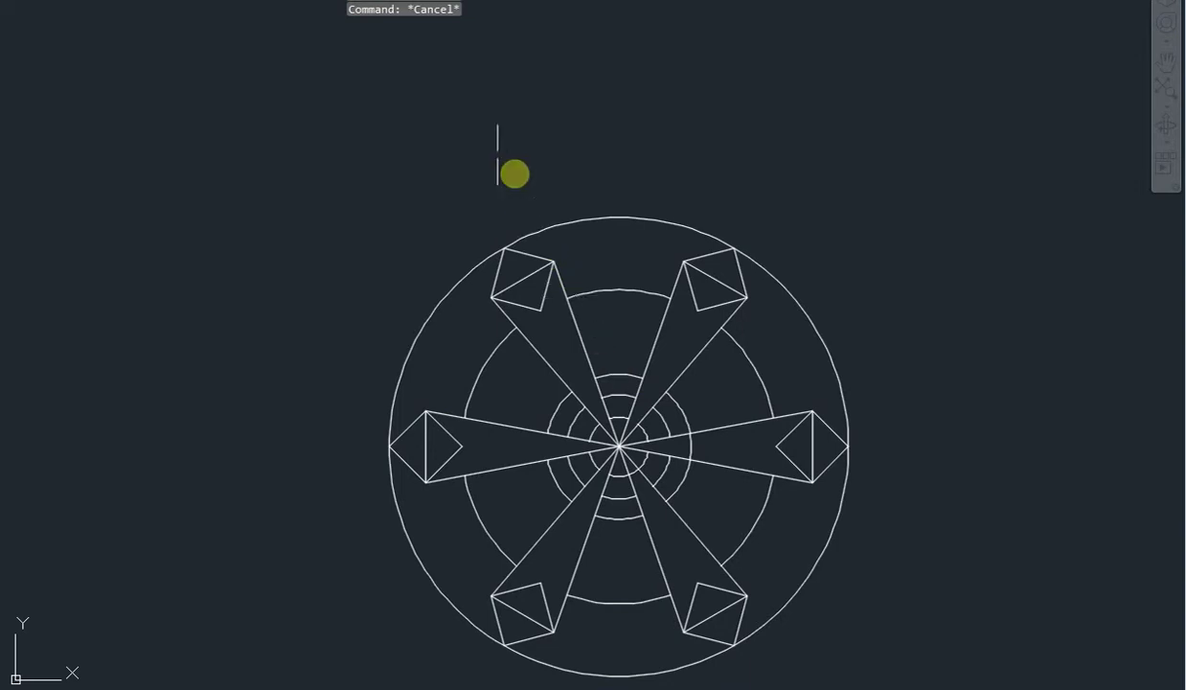
# Draw a 3-point arc from the upper ring to the lower ring in the top spoke gap.
pyautogui.write('Ar')
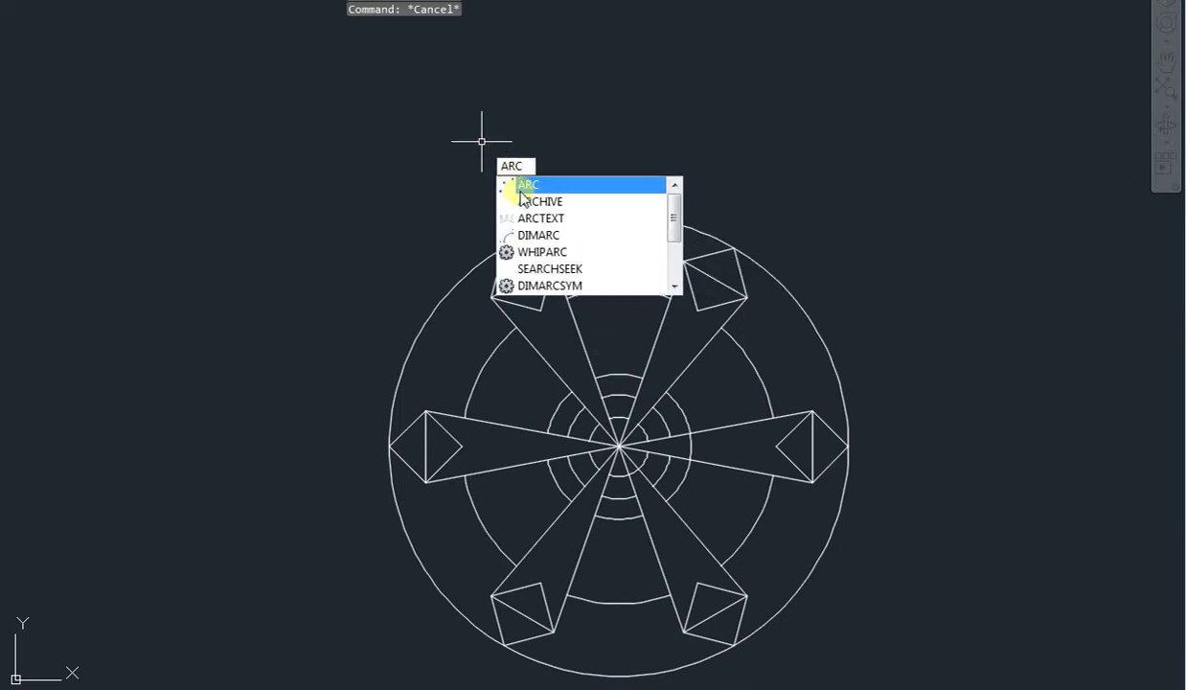
pyautogui.press('Return')
pyautogui.scroll(4, 625, 314)
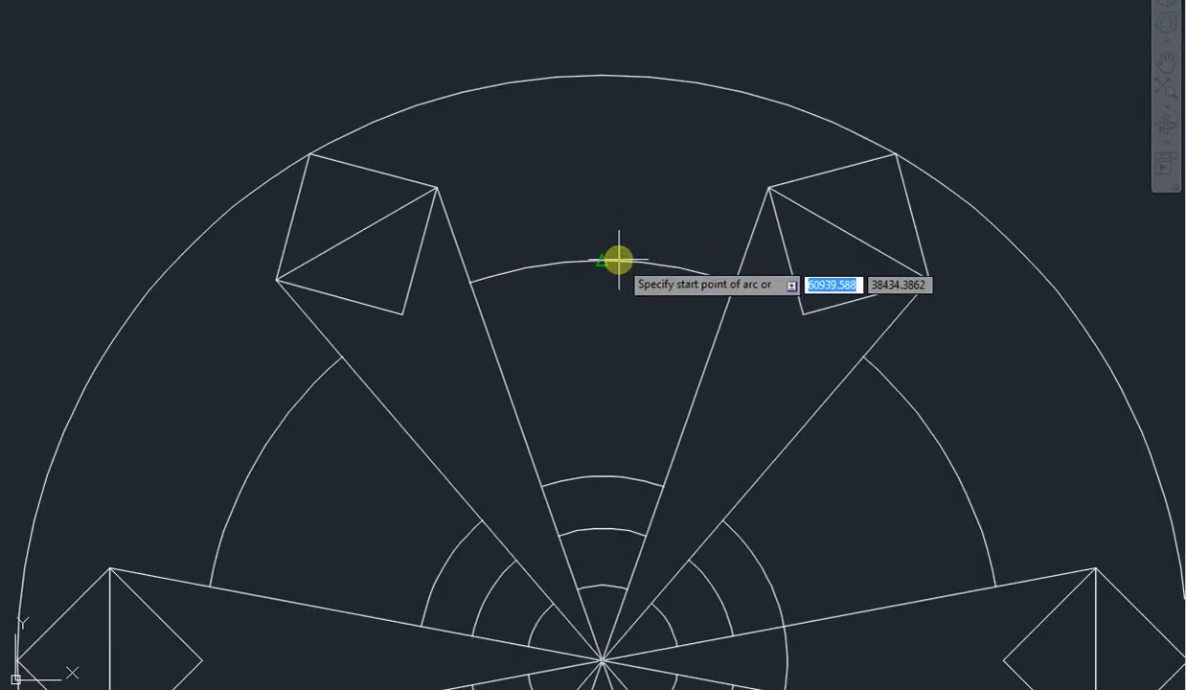
pyautogui.click(603, 261)
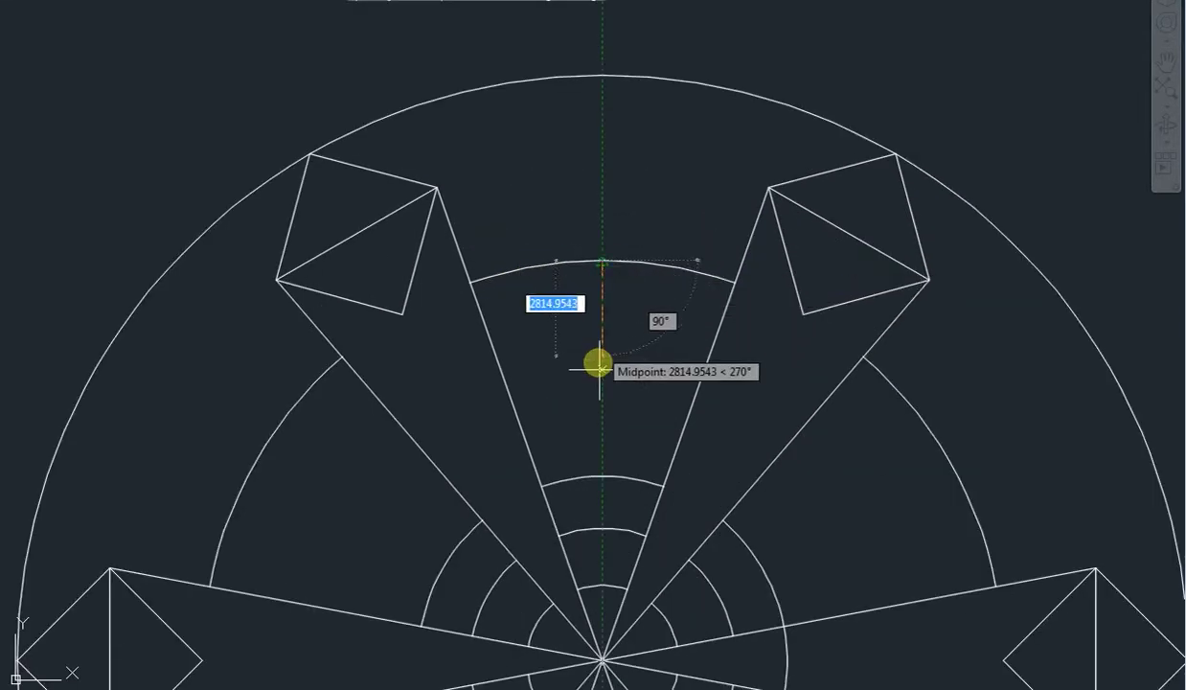
pyautogui.click(601, 476)
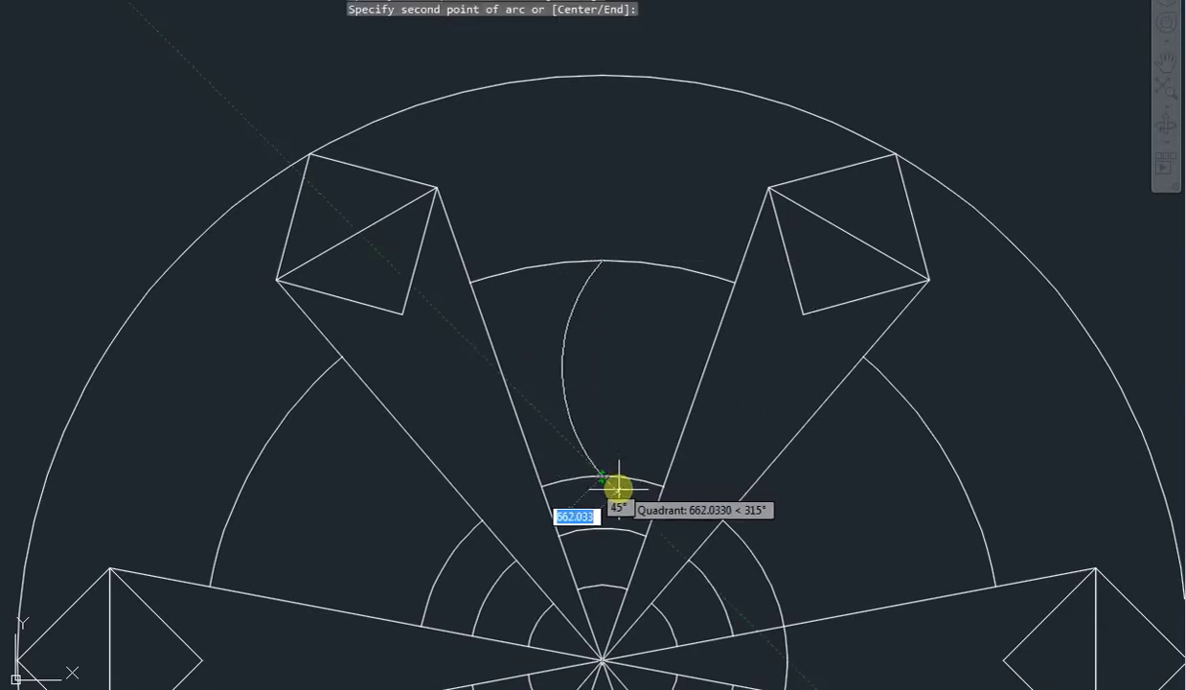
pyautogui.click(619, 492)
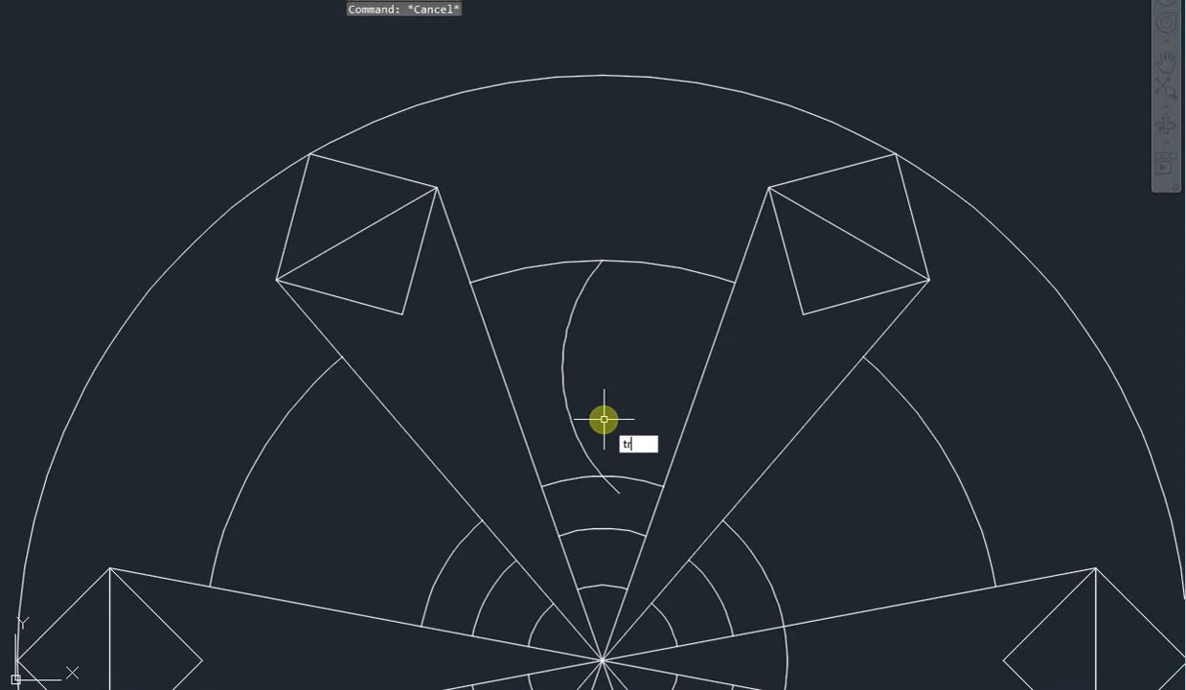
# Mirror the arc about the line through its end points, keeping the original, to form a lens.
pyautogui.press('Return')
pyautogui.press('Return')
pyautogui.press('Escape')
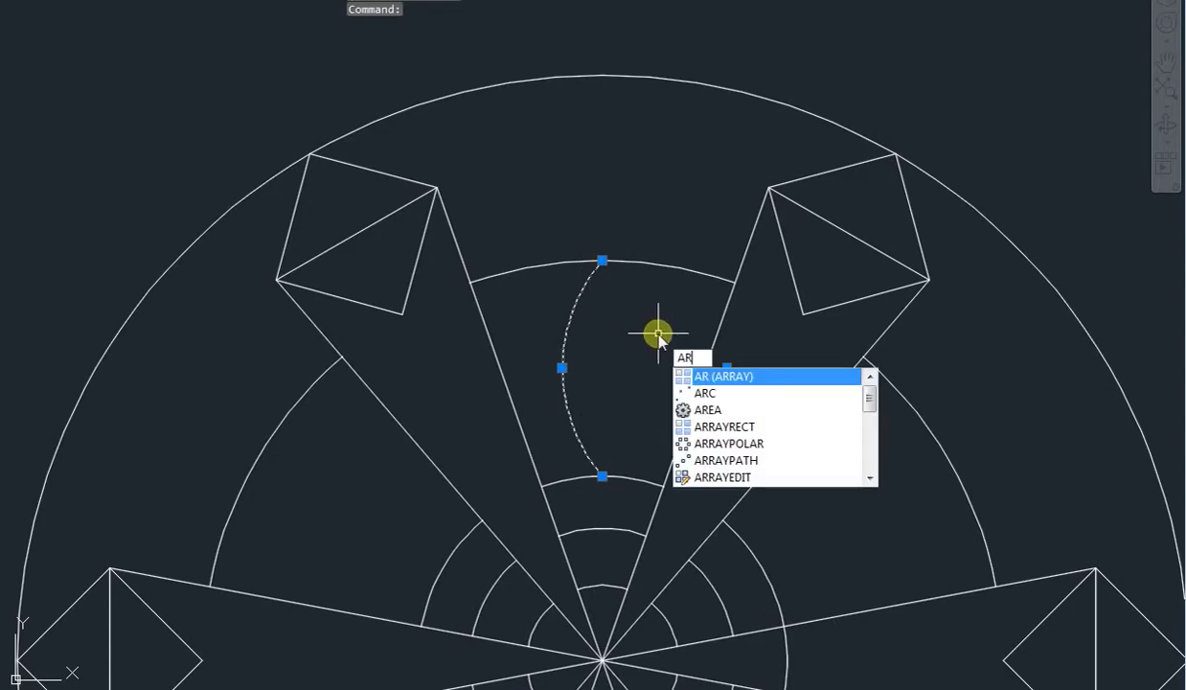
pyautogui.press('BackSpace')
pyautogui.press('BackSpace')
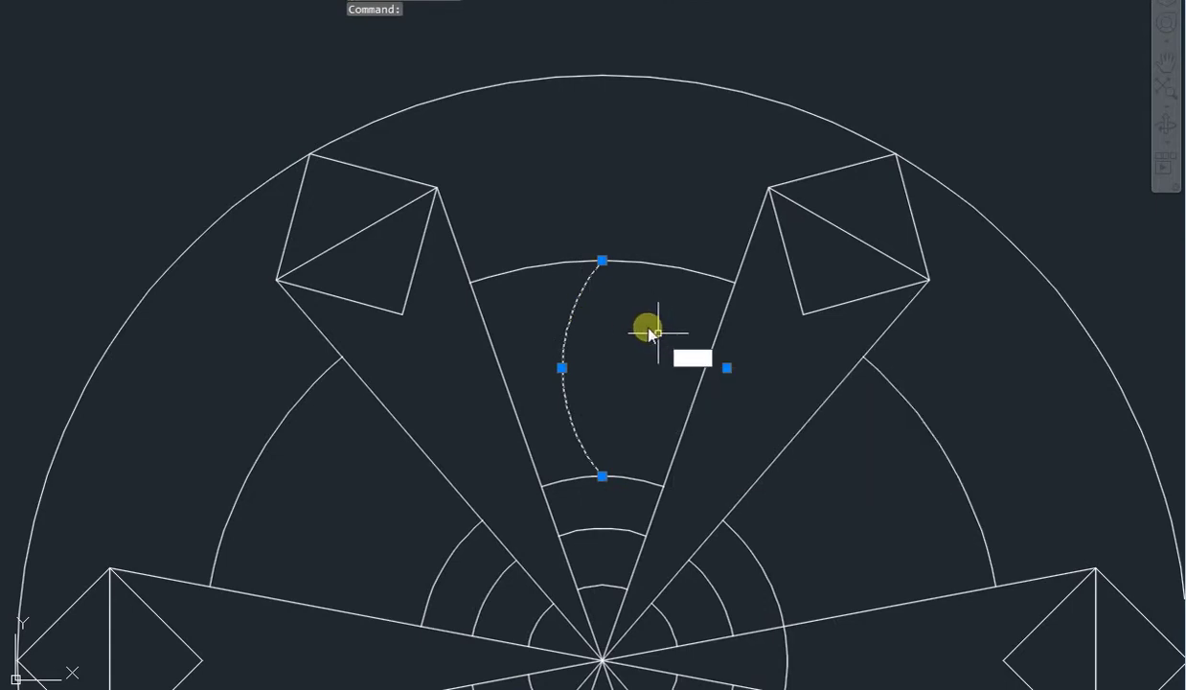
pyautogui.write('mi')
pyautogui.press('Return')
pyautogui.click(601, 260)
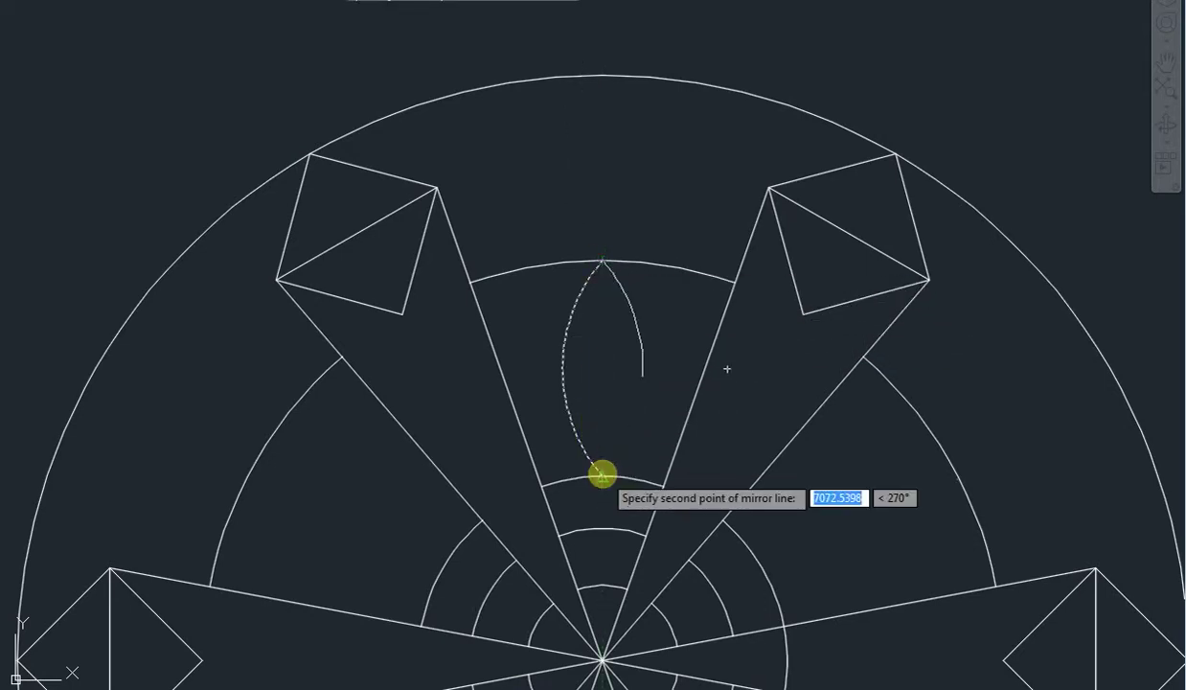
pyautogui.click(602, 474)
pyautogui.click(641, 542)
pyautogui.scroll(-2, 606, 423)
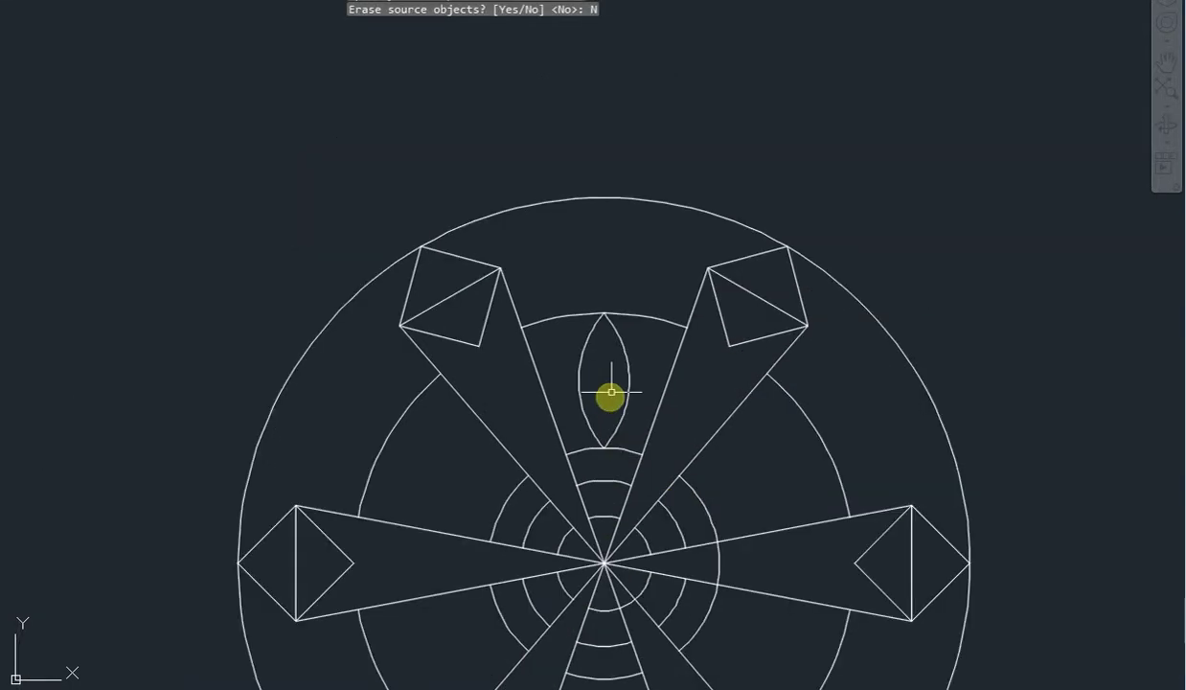
pyautogui.press('Escape')
# Select both lens arcs and polar-array them about the mandala centre point.
pyautogui.click(638, 352)
pyautogui.click(566, 326)
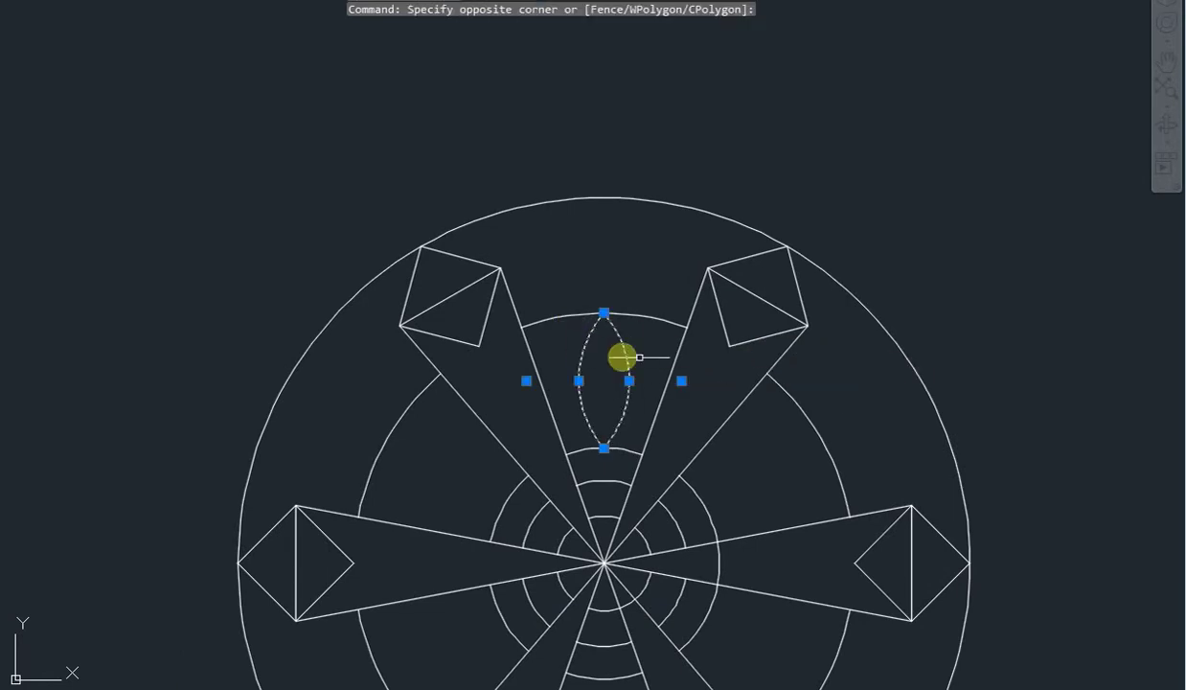
pyautogui.write('ar')
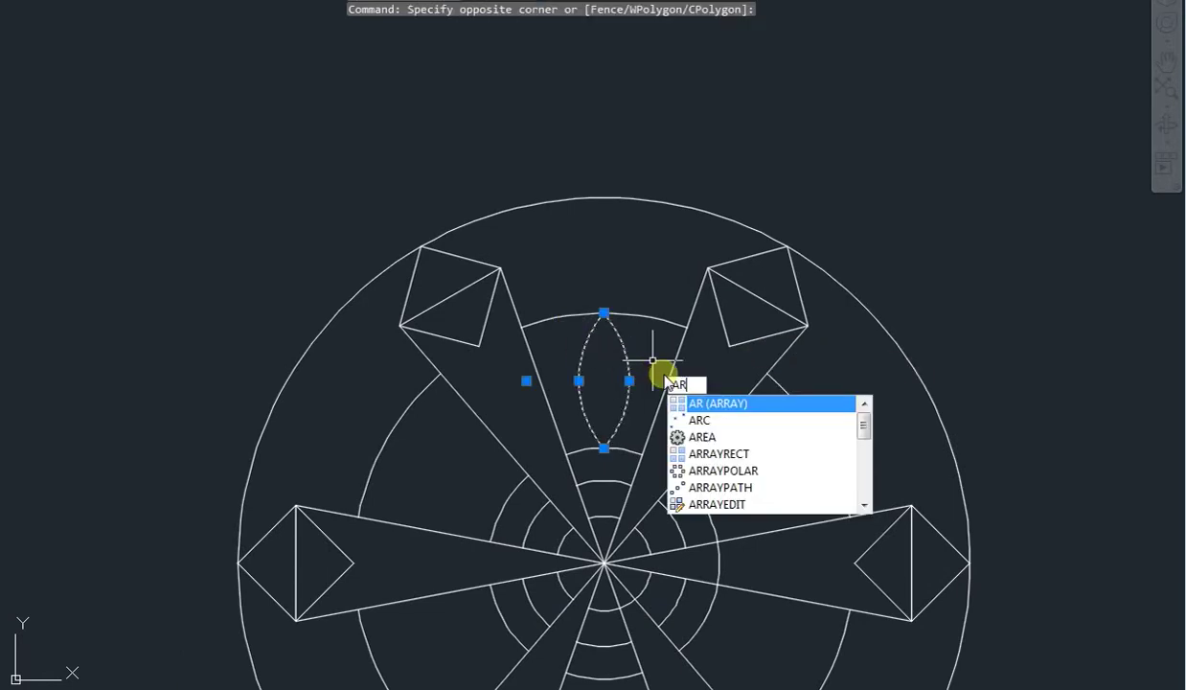
pyautogui.press('Return')
pyautogui.press('Return')
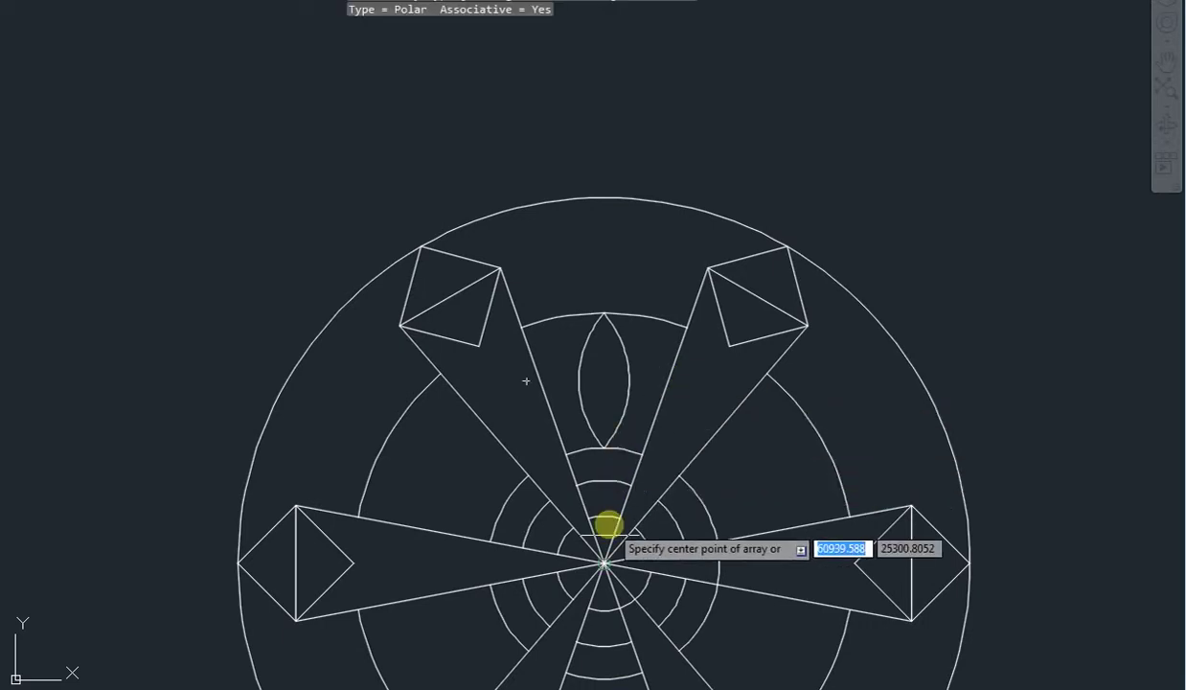
pyautogui.click(604, 563)
pyautogui.scroll(-2, 618, 445)
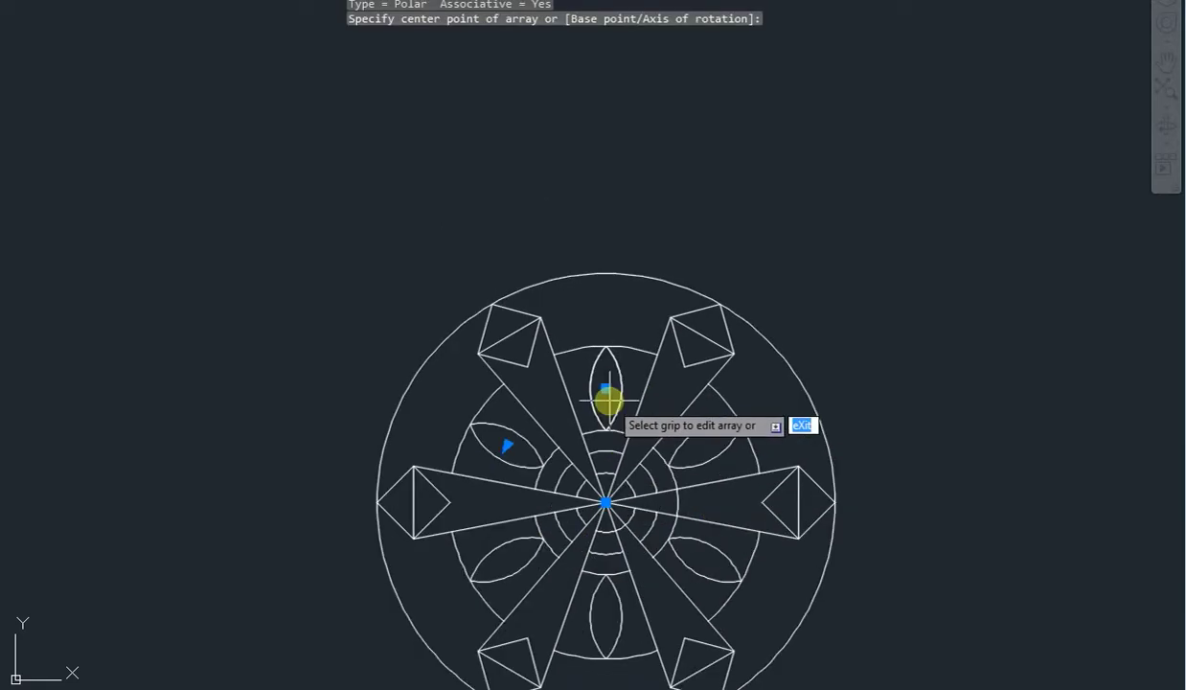
pyautogui.press('Escape')
pyautogui.scroll(2, 601, 395)
pyautogui.press('Escape')
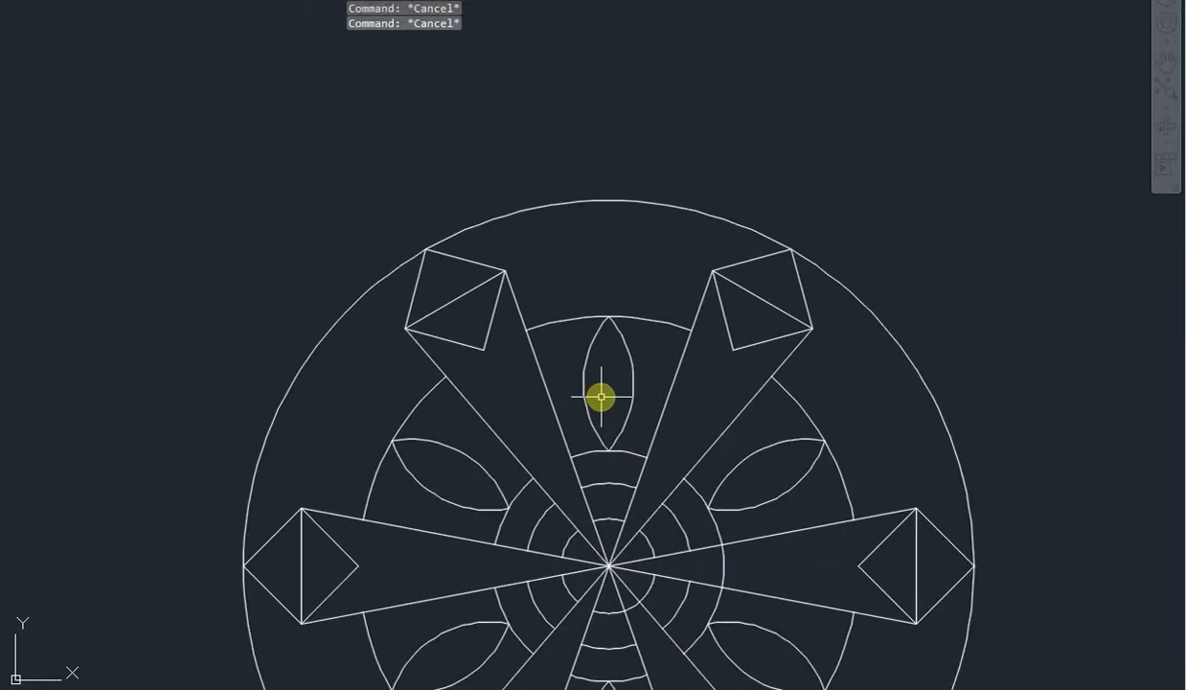
pyautogui.write('c')
pyautogui.press('Return')
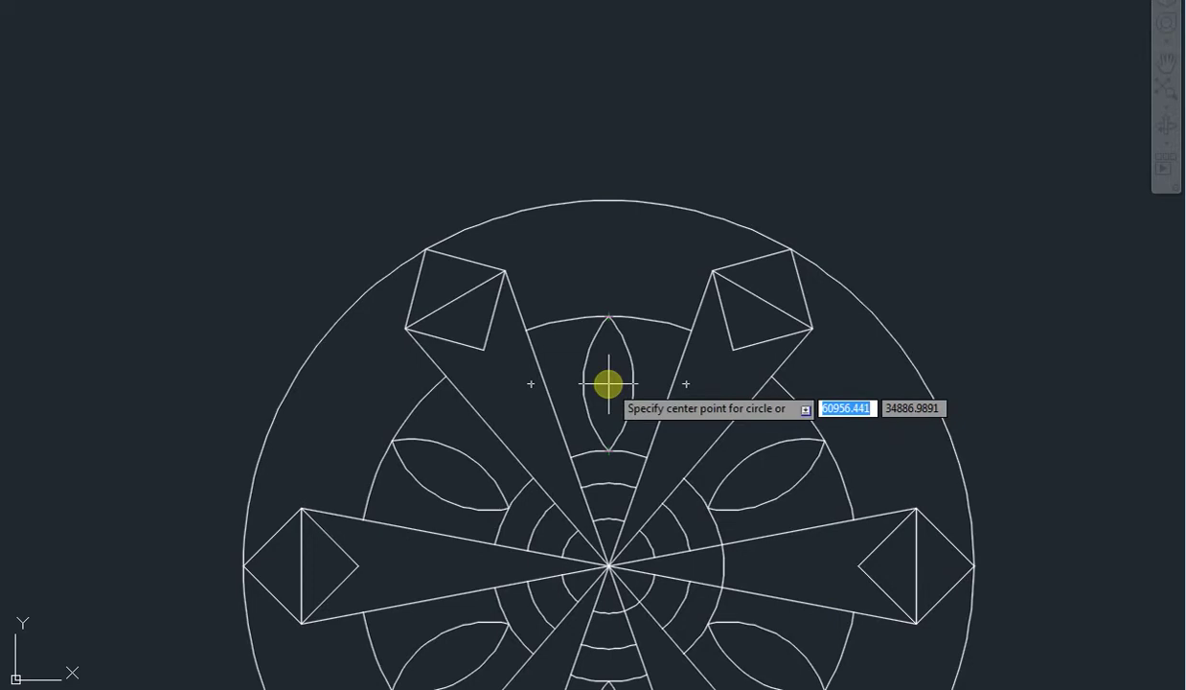
# Draw a small circle centred inside the top lens petal.
pyautogui.click(609, 383)
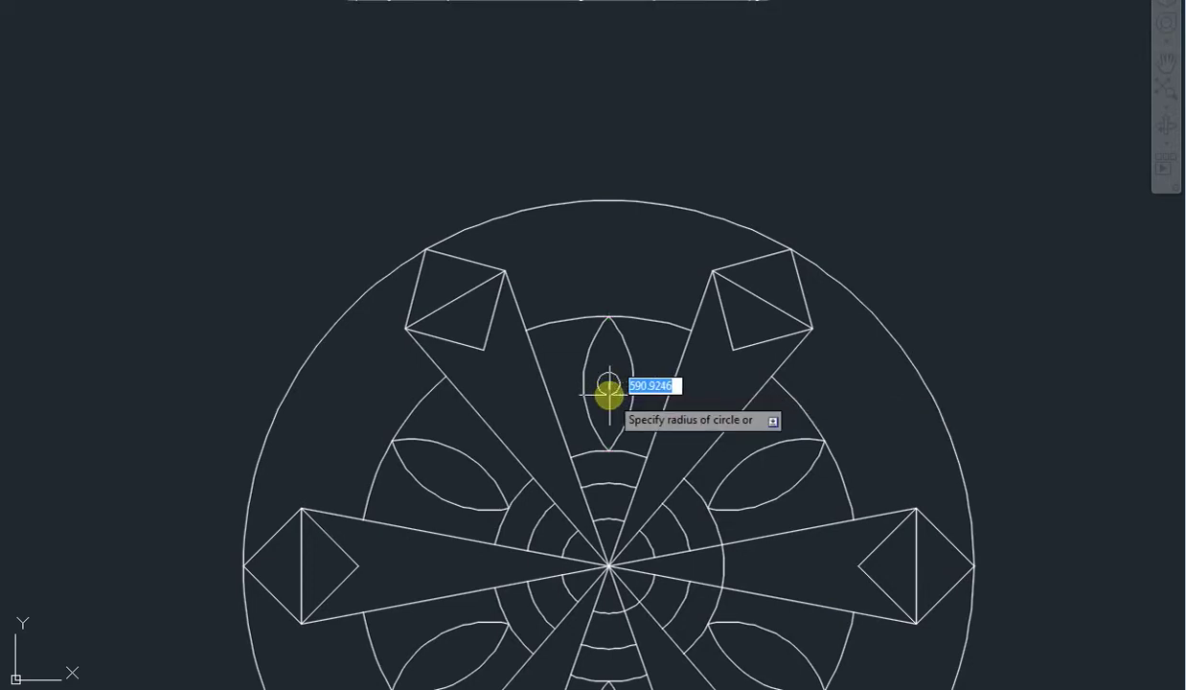
pyautogui.click(609, 394)
pyautogui.press('Escape')
# Polar-array the small circle (AR) about the mandala centre so every petal holds one.
pyautogui.click(609, 390)
pyautogui.write('ar')
pyautogui.press('Return')
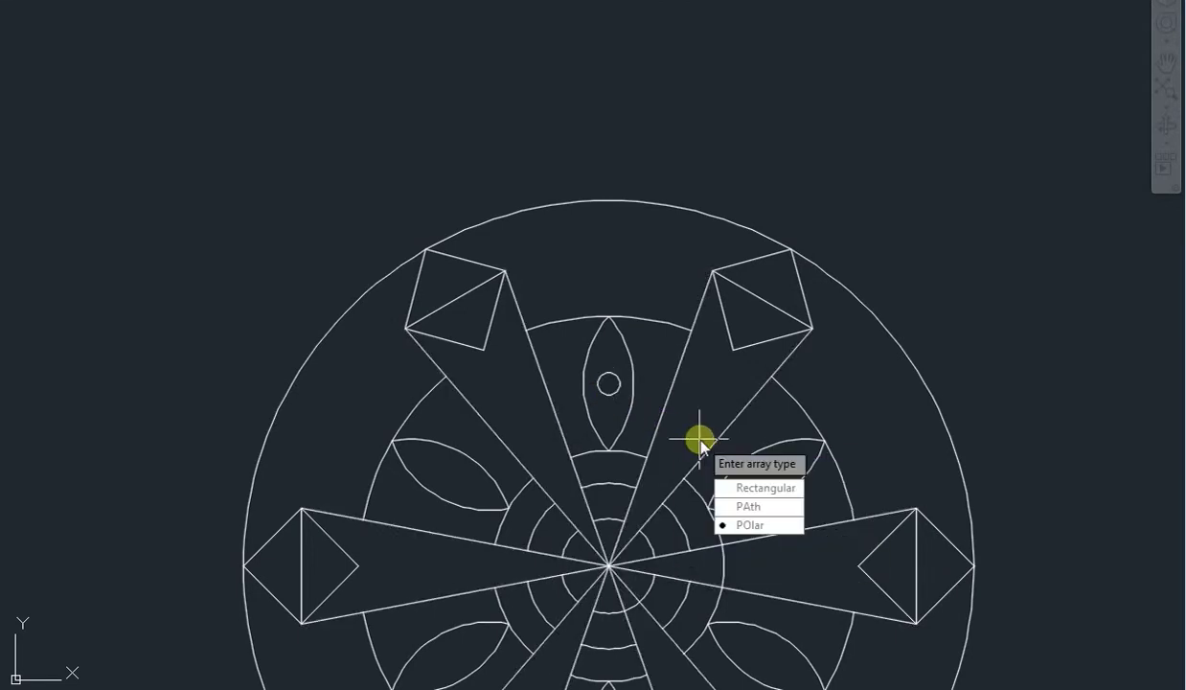
pyautogui.click(712, 528)
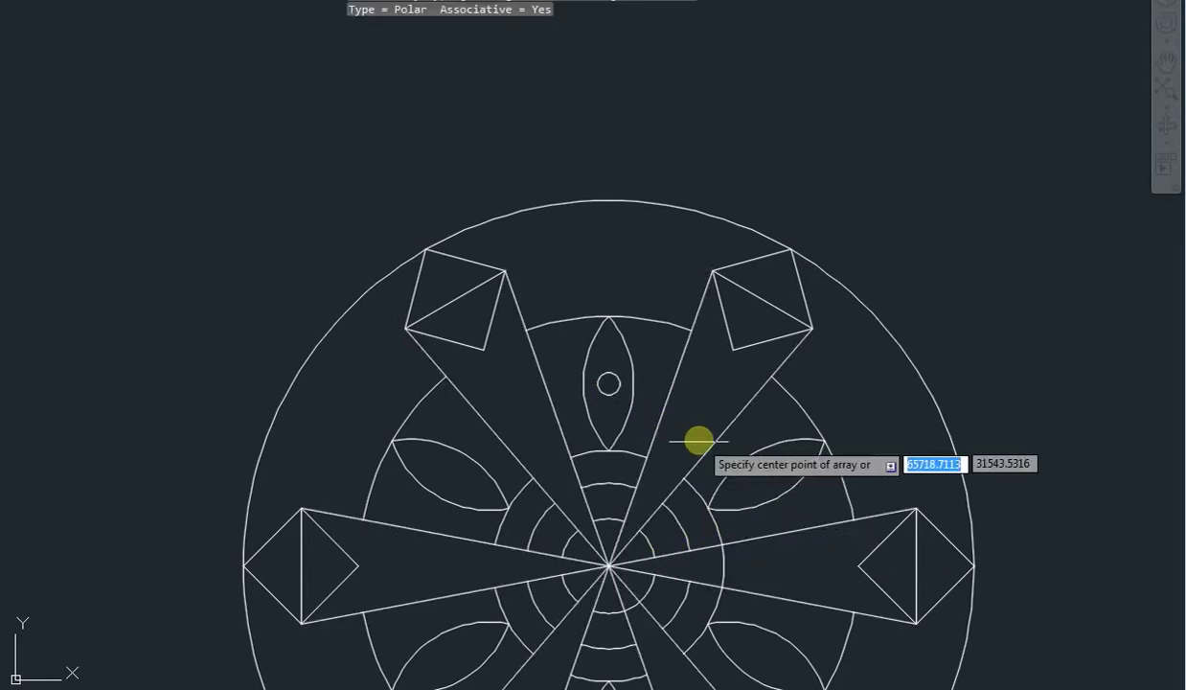
pyautogui.click(609, 567)
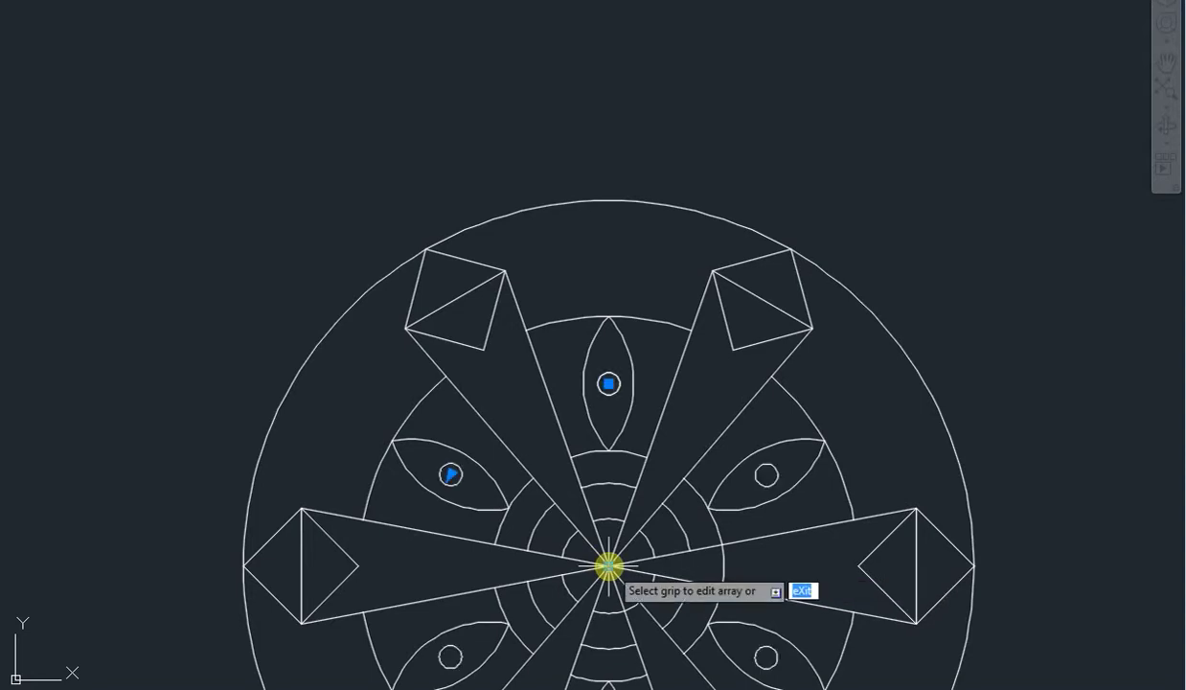
pyautogui.press('Escape')
pyautogui.press('Escape')
pyautogui.scroll(-2, 638, 513)
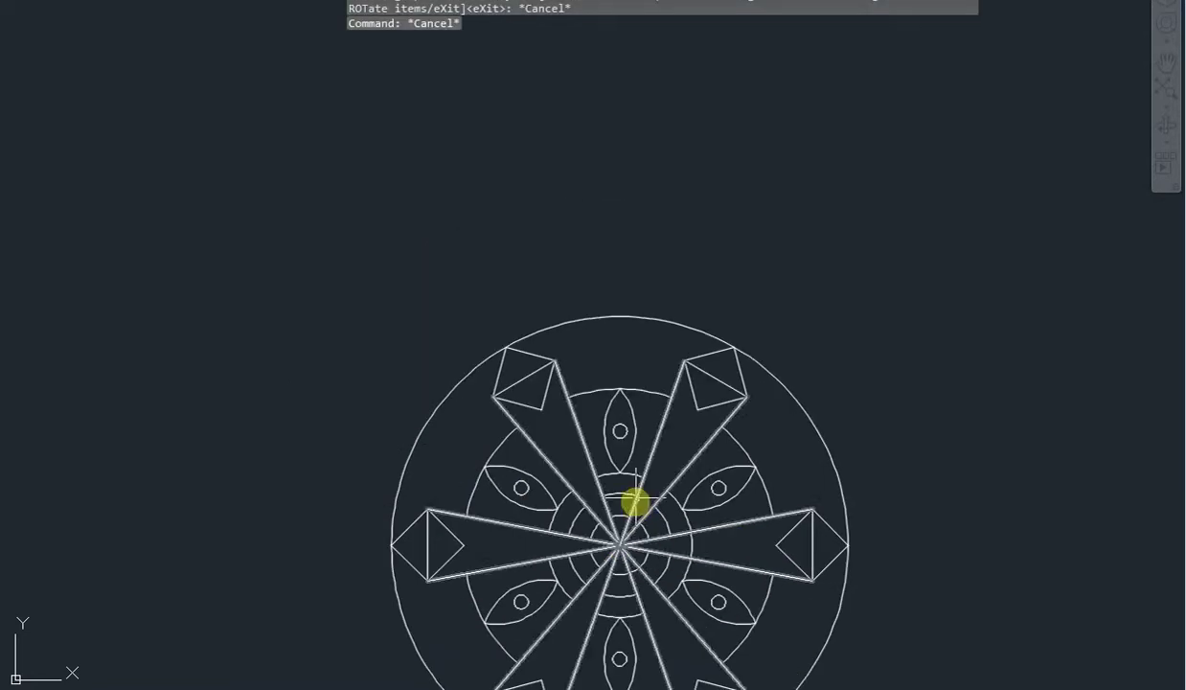
pyautogui.moveTo(636, 503); pyautogui.dragTo(601, 410, button='middle')
pyautogui.press('Escape')
# Draw a circle centred on the mandala middle, sized to the bottom quadrant, forming a double outer ring.
pyautogui.scroll(2, 560, 376)
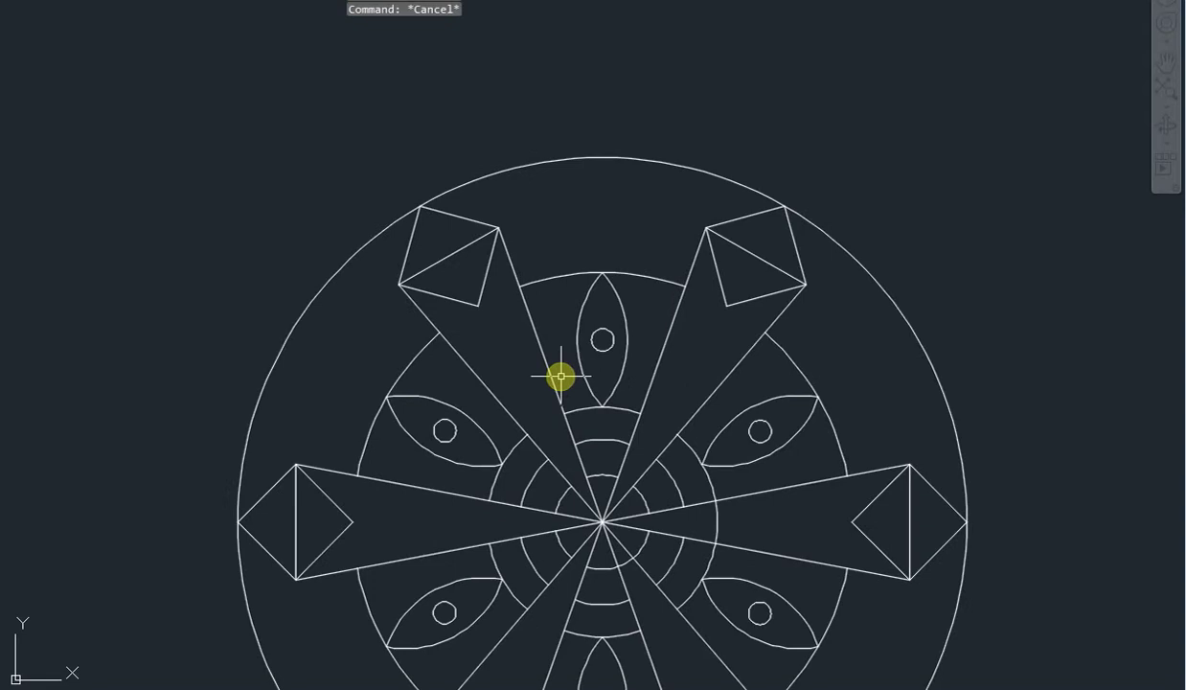
pyautogui.scroll(-2, 596, 230)
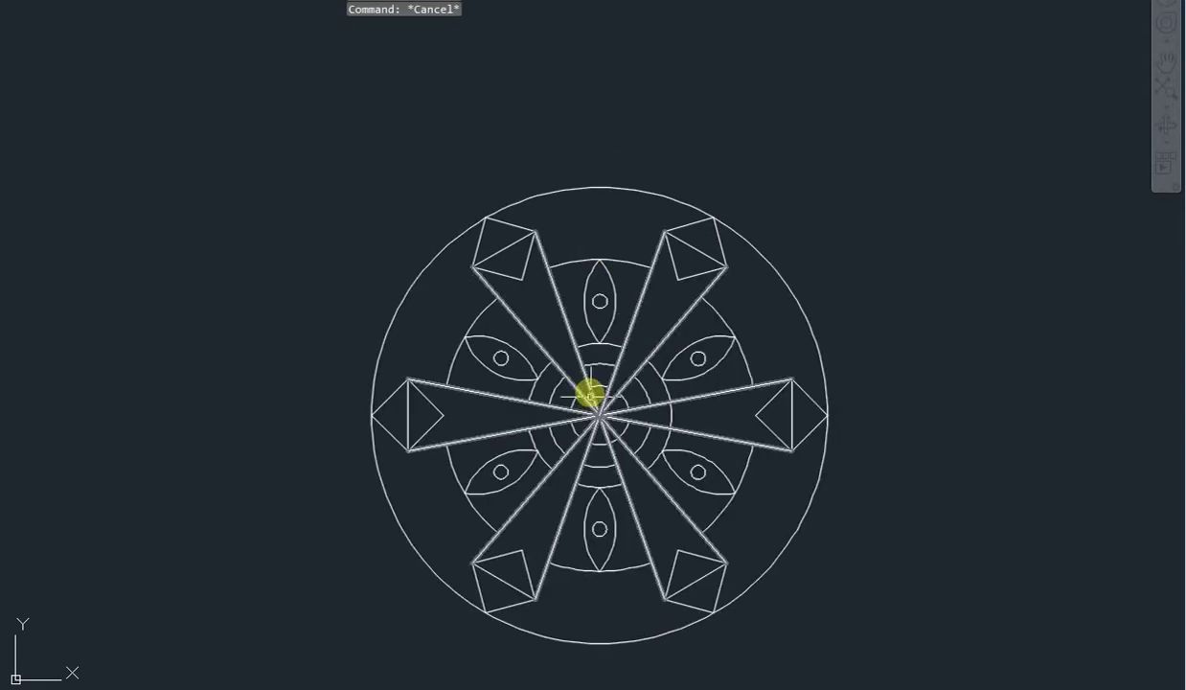
pyautogui.moveTo(596, 334); pyautogui.dragTo(586, 288, button='middle')
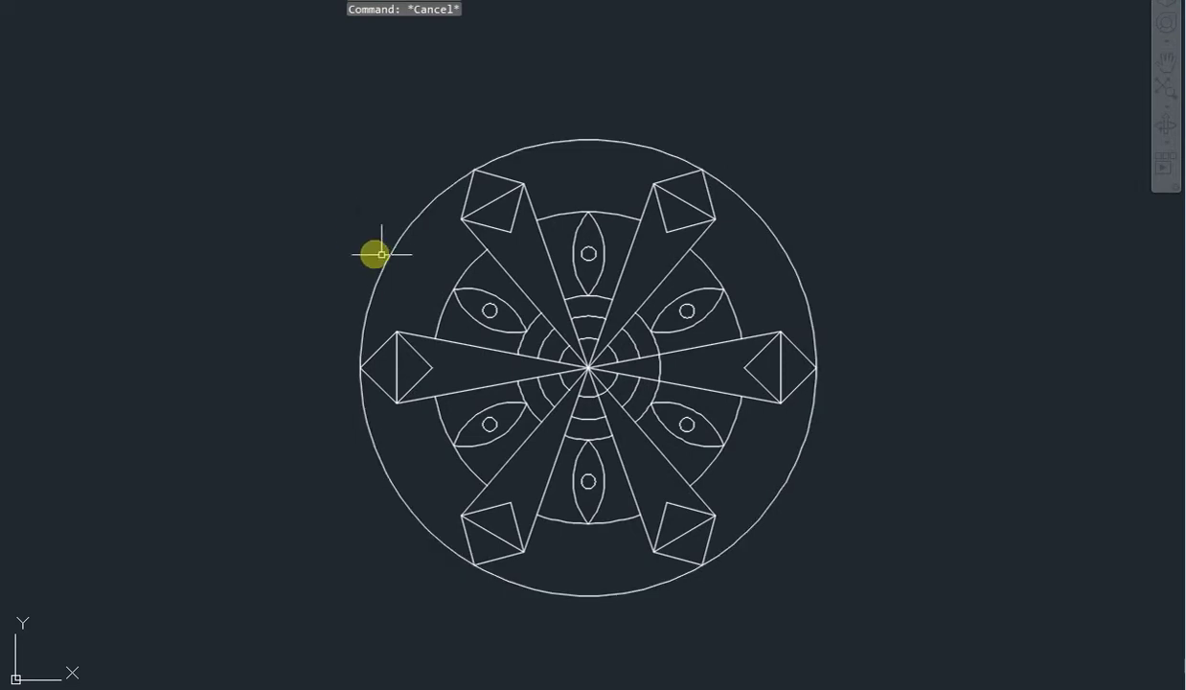
pyautogui.write('c')
pyautogui.press('Return')
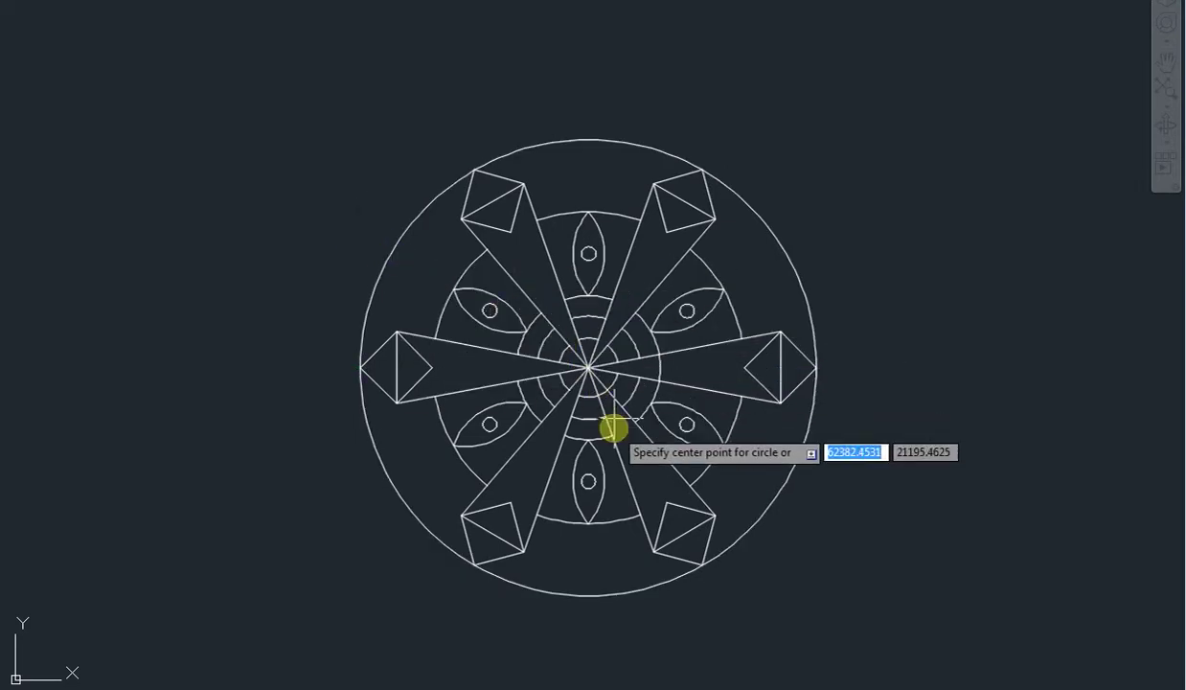
pyautogui.click(589, 372)
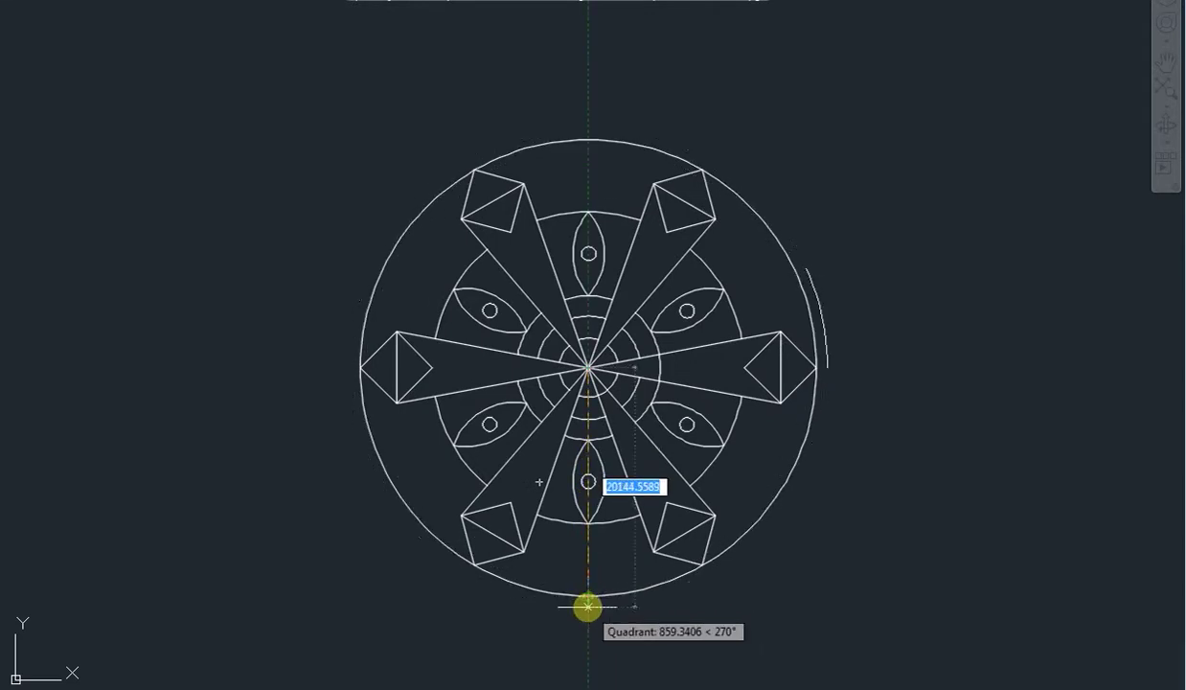
pyautogui.click(589, 604)
pyautogui.press('Escape')
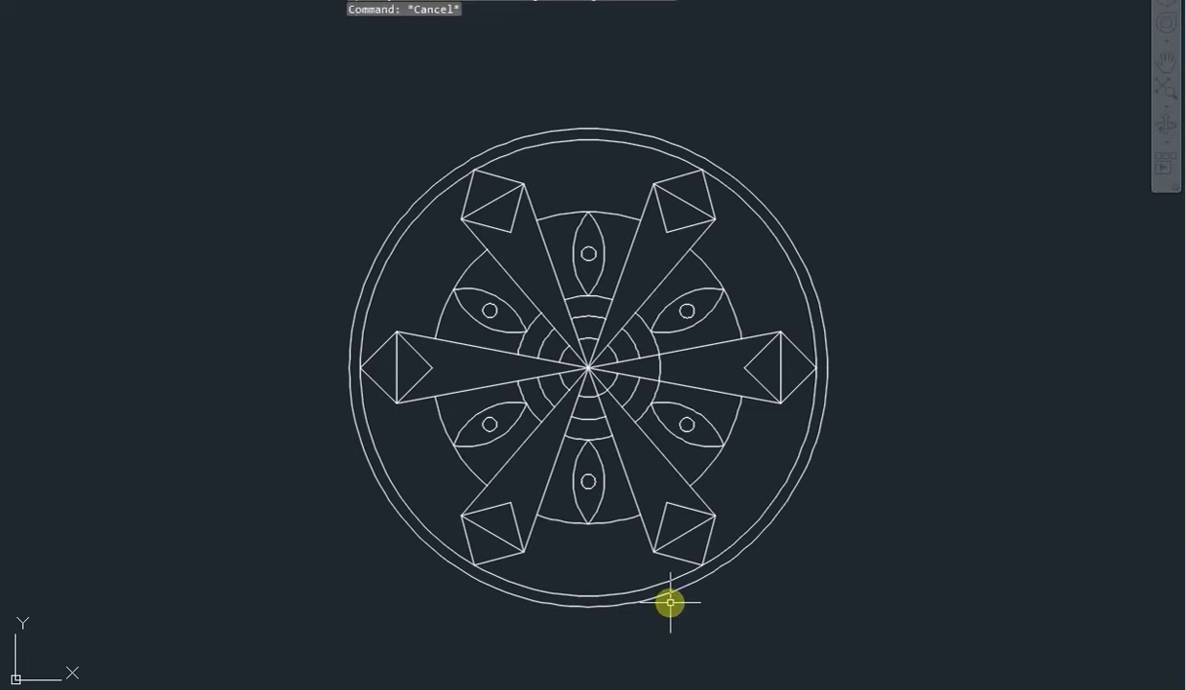
pyautogui.scroll(-2, 610, 570)
pyautogui.moveTo(604, 567); pyautogui.dragTo(607, 625, button='middle')
pyautogui.scroll(2, 606, 627)
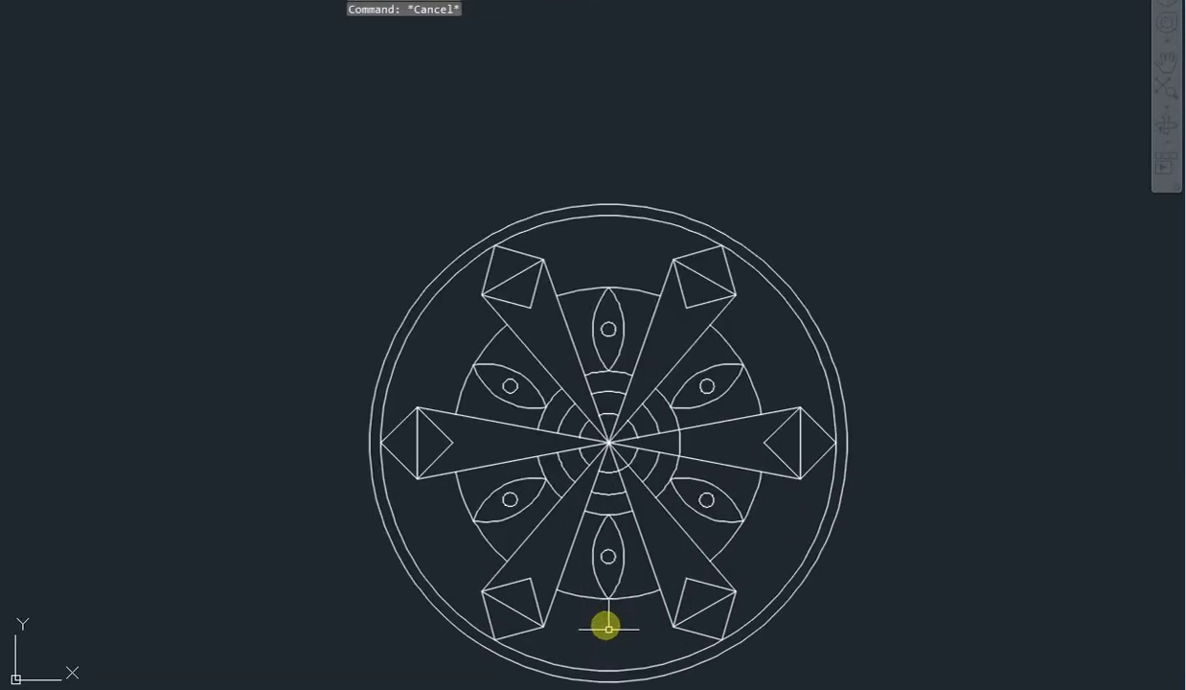
# Draw a vertical line from the inner pattern's bottom quadrant to the outer ring's bottom quadrant.
pyautogui.write('l')
pyautogui.press('Return')
pyautogui.scroll(2, 617, 613)
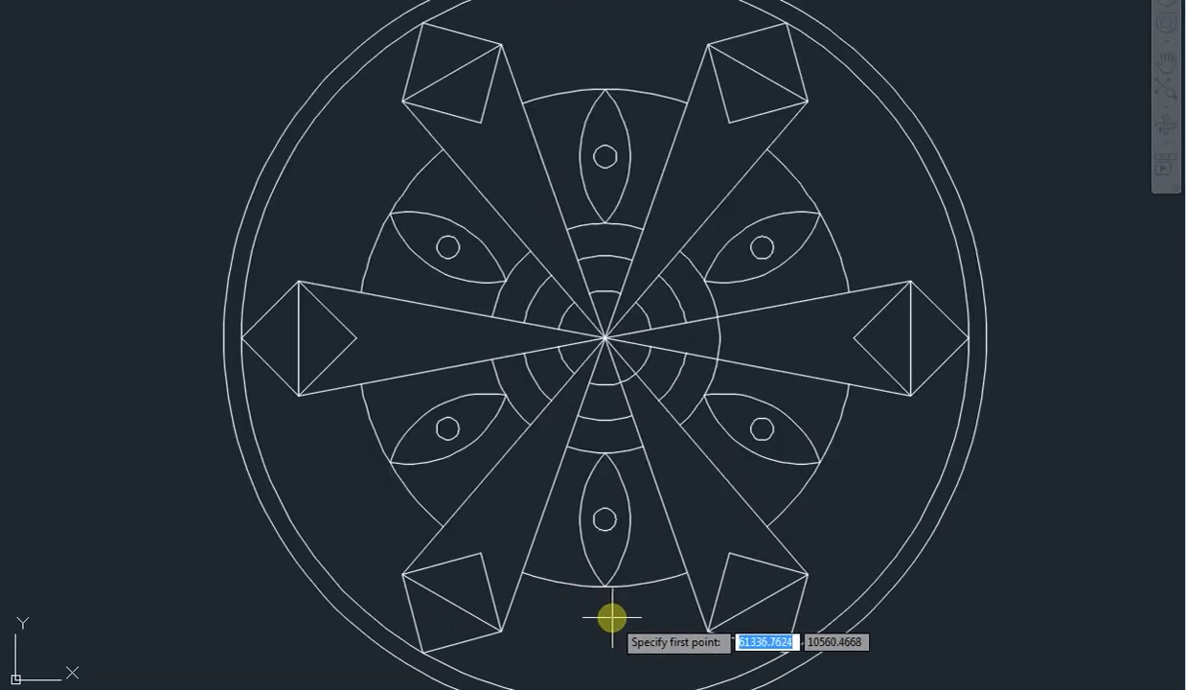
pyautogui.click(603, 586)
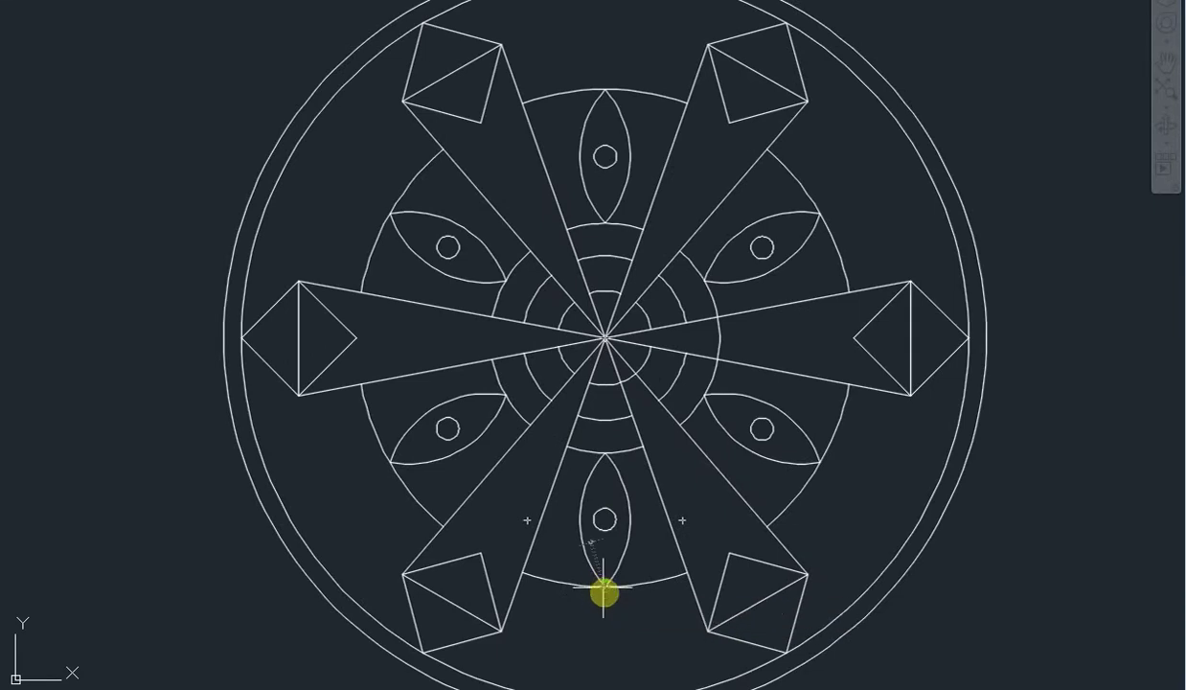
pyautogui.moveTo(603, 667); pyautogui.dragTo(595, 550, button='middle')
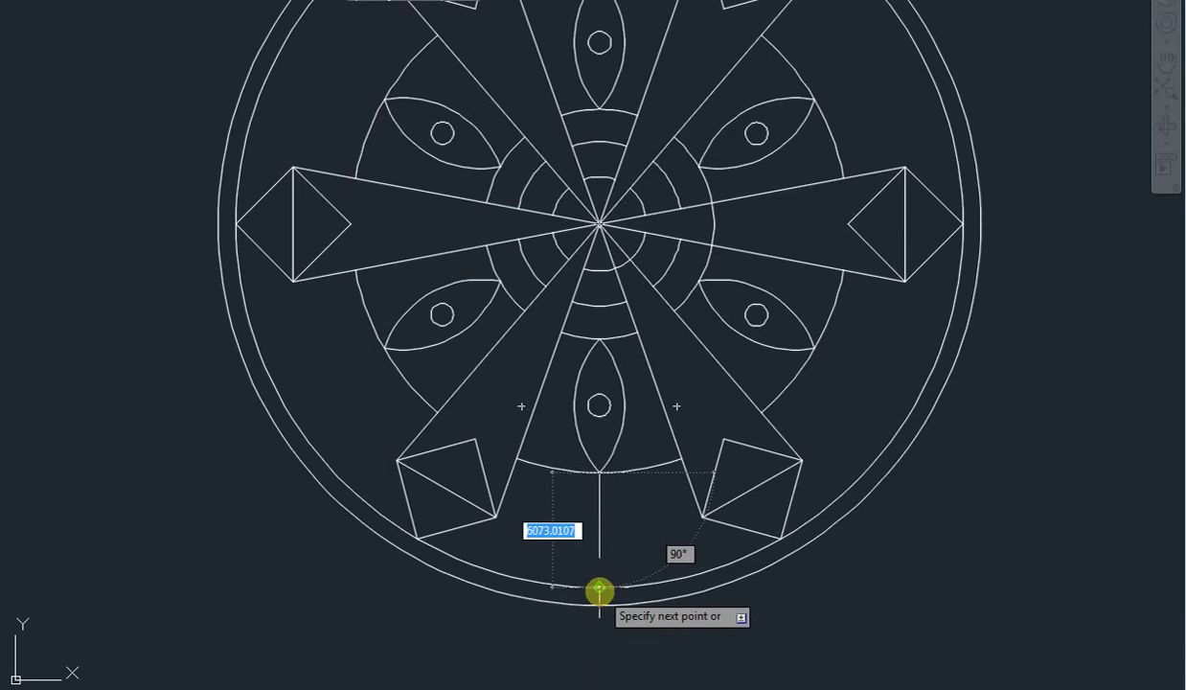
pyautogui.click(598, 591)
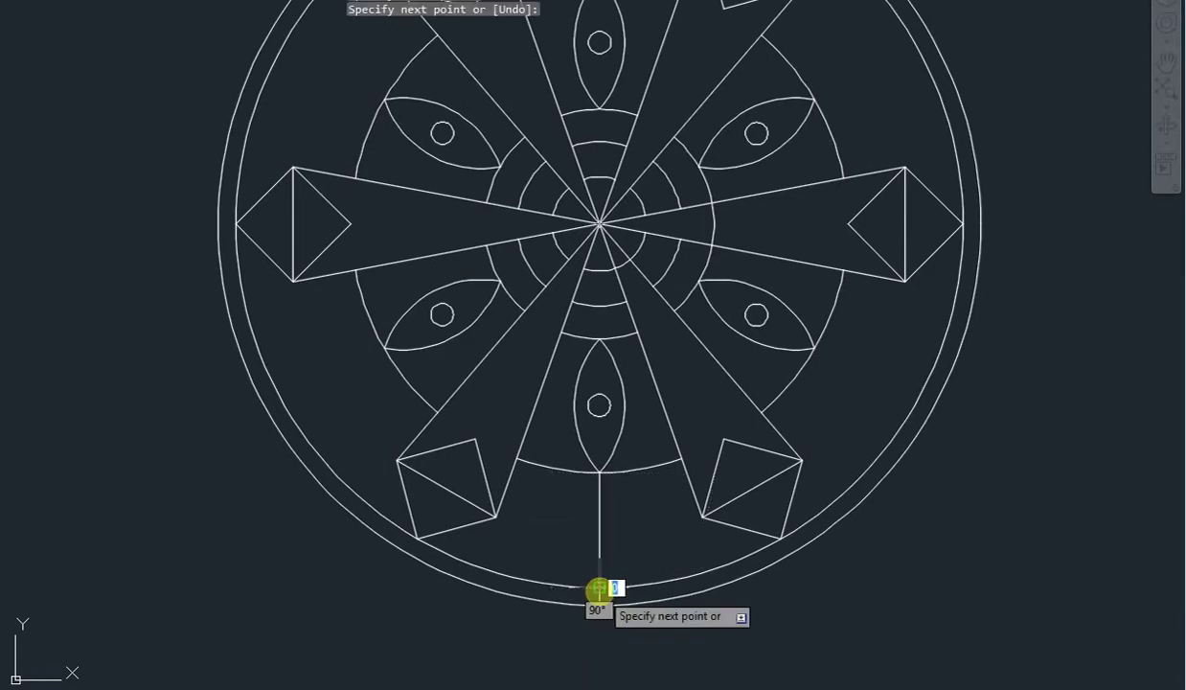
pyautogui.press('Escape')
# Polar-array the short vertical line around the mandala centre to make spokes across the outer band.
pyautogui.scroll(-3, 599, 591)
pyautogui.click(604, 559)
pyautogui.write('ar')
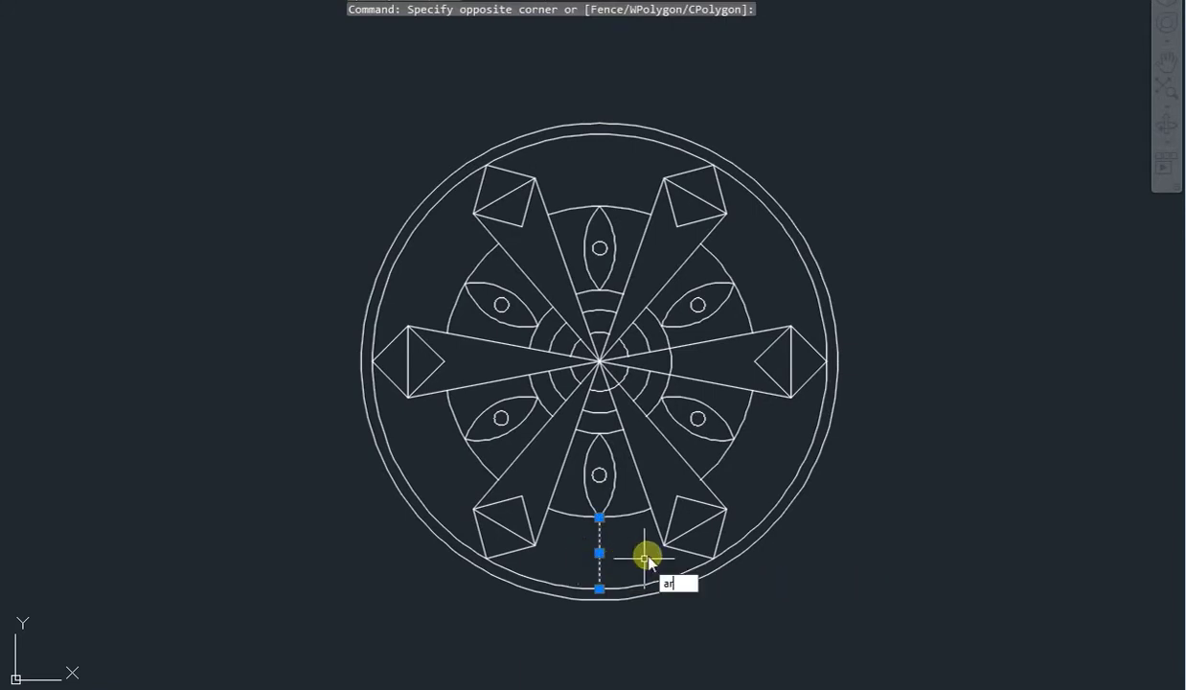
pyautogui.press('Return')
pyautogui.click(698, 641)
pyautogui.scroll(4, 601, 368)
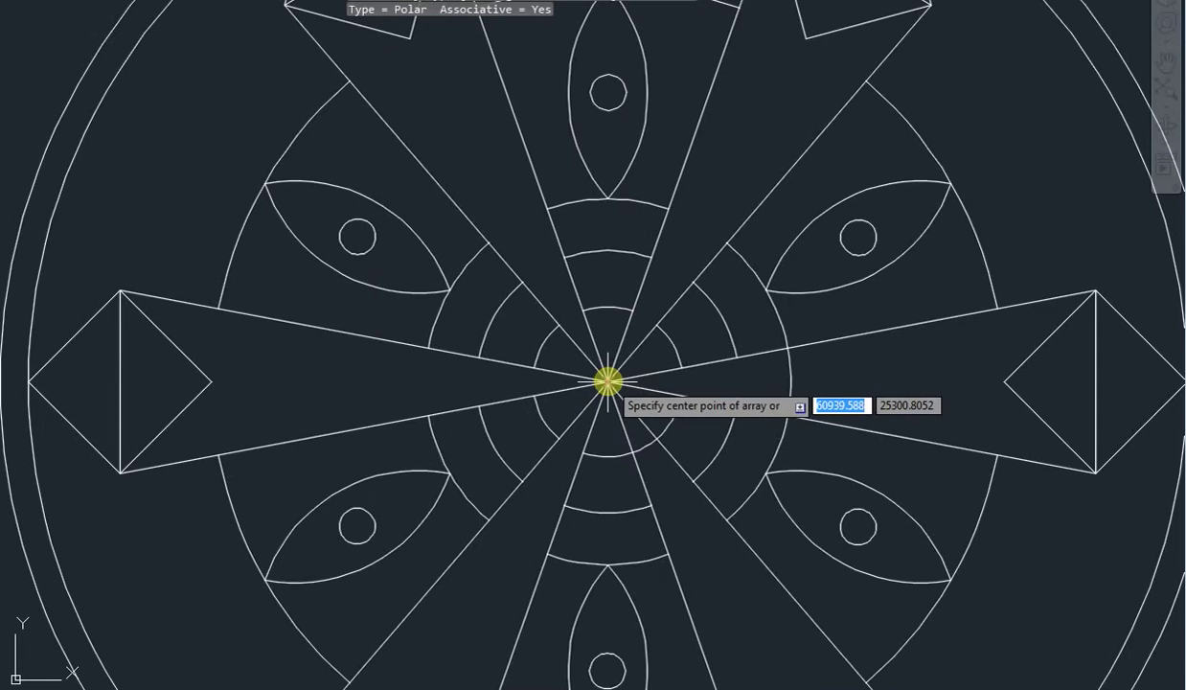
pyautogui.click(606, 381)
pyautogui.scroll(-4, 603, 383)
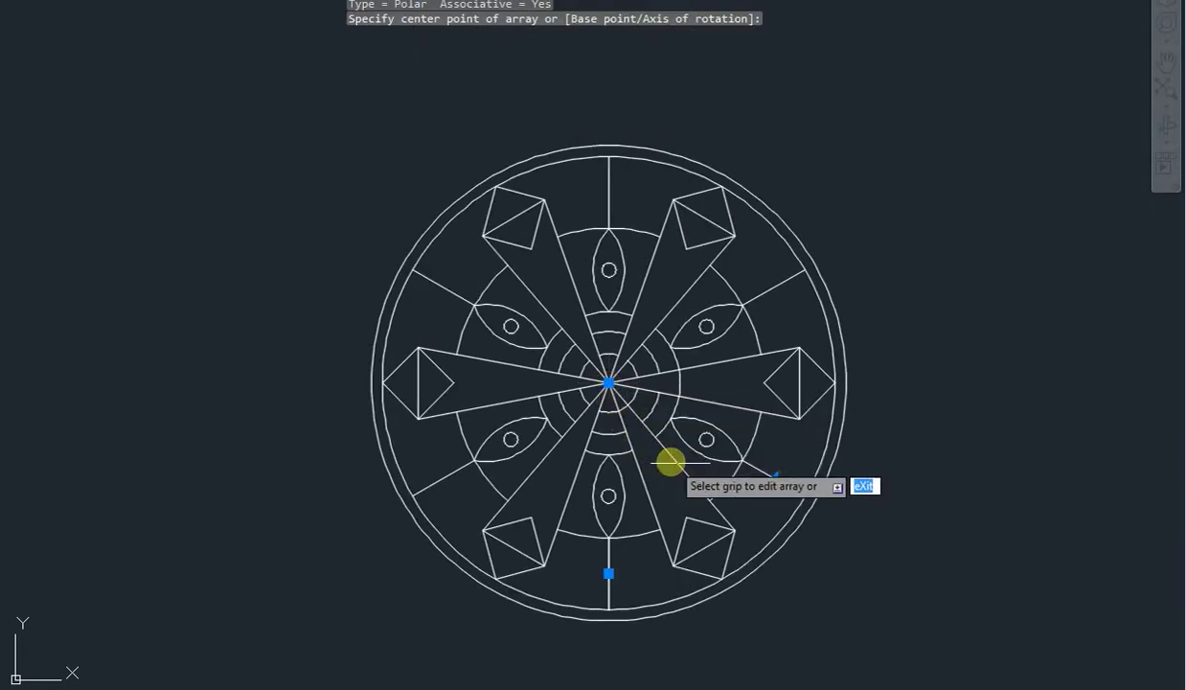
pyautogui.press('Escape')
pyautogui.scroll(-2, 763, 484)
pyautogui.moveTo(721, 492); pyautogui.dragTo(669, 524, button='middle')
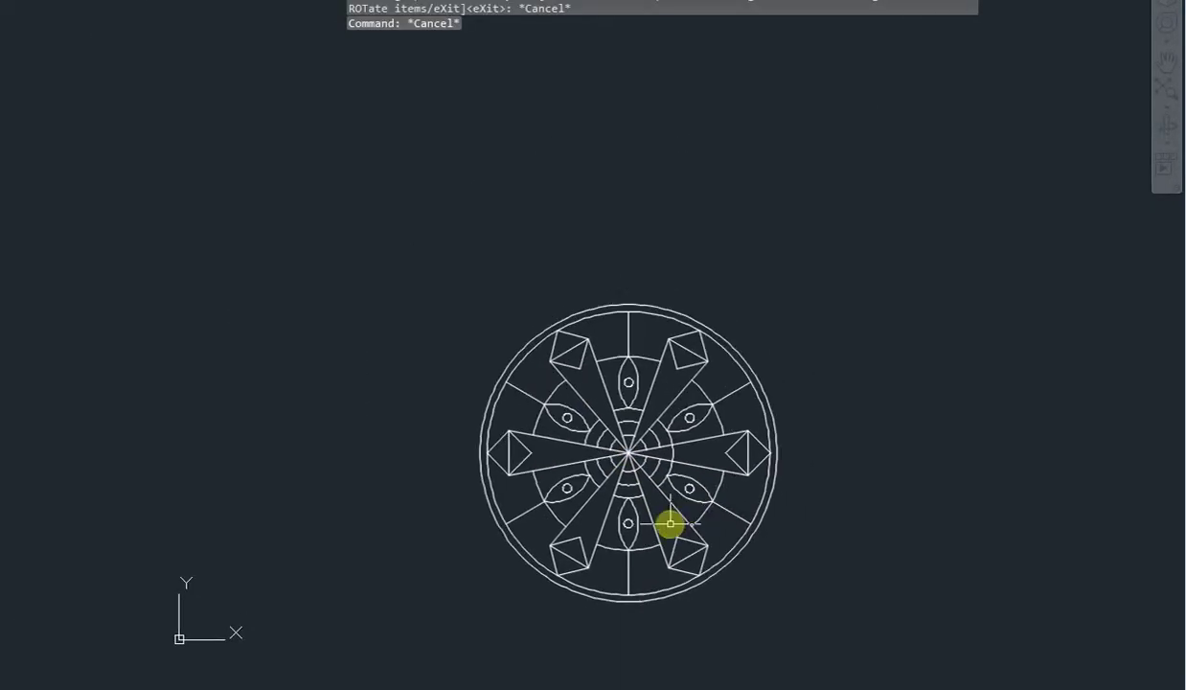
pyautogui.scroll(2, 635, 452)
pyautogui.scroll(2, 459, 325)
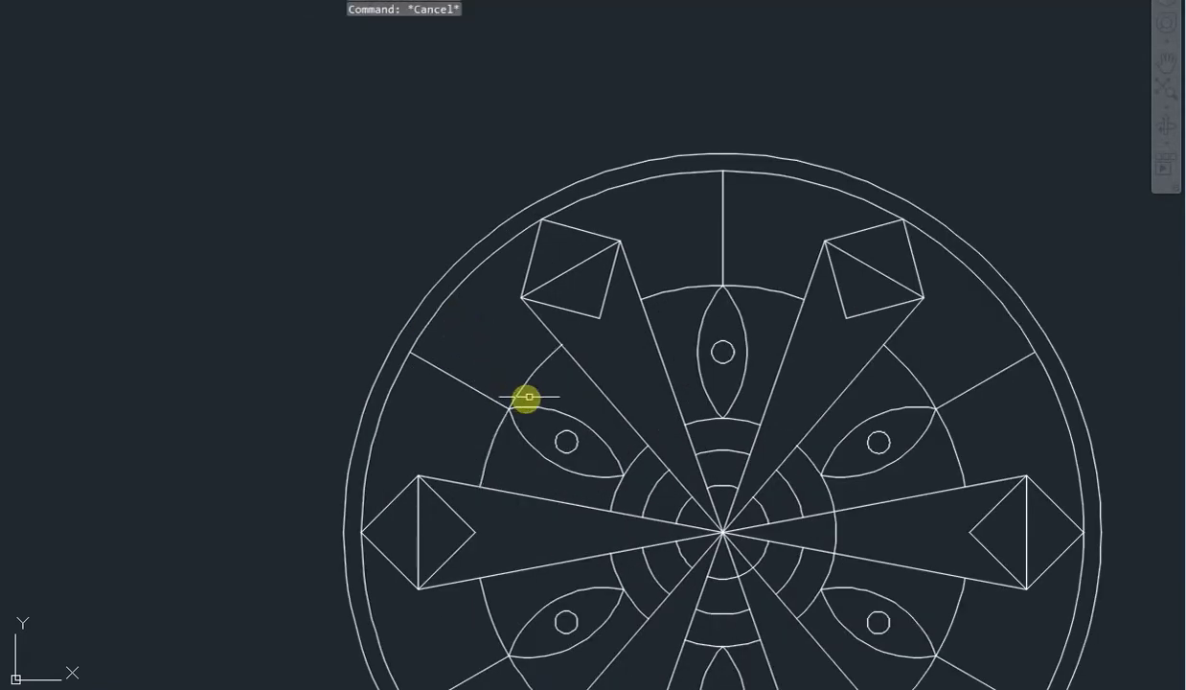
# Draw a three-point arc from the upper-left spoke's outer end to its intersection with the inner circle.
pyautogui.scroll(-2, 556, 369)
pyautogui.moveTo(547, 398); pyautogui.dragTo(530, 307, button='middle')
pyautogui.write('arc')
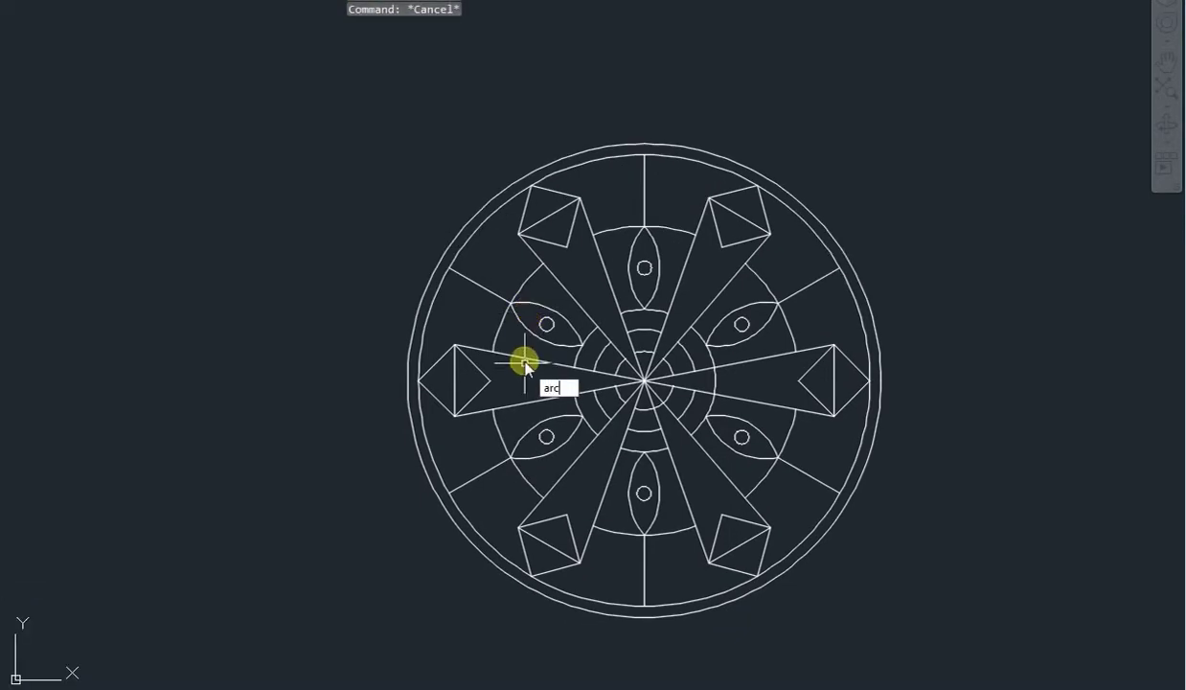
pyautogui.press('Return')
pyautogui.scroll(2, 497, 280)
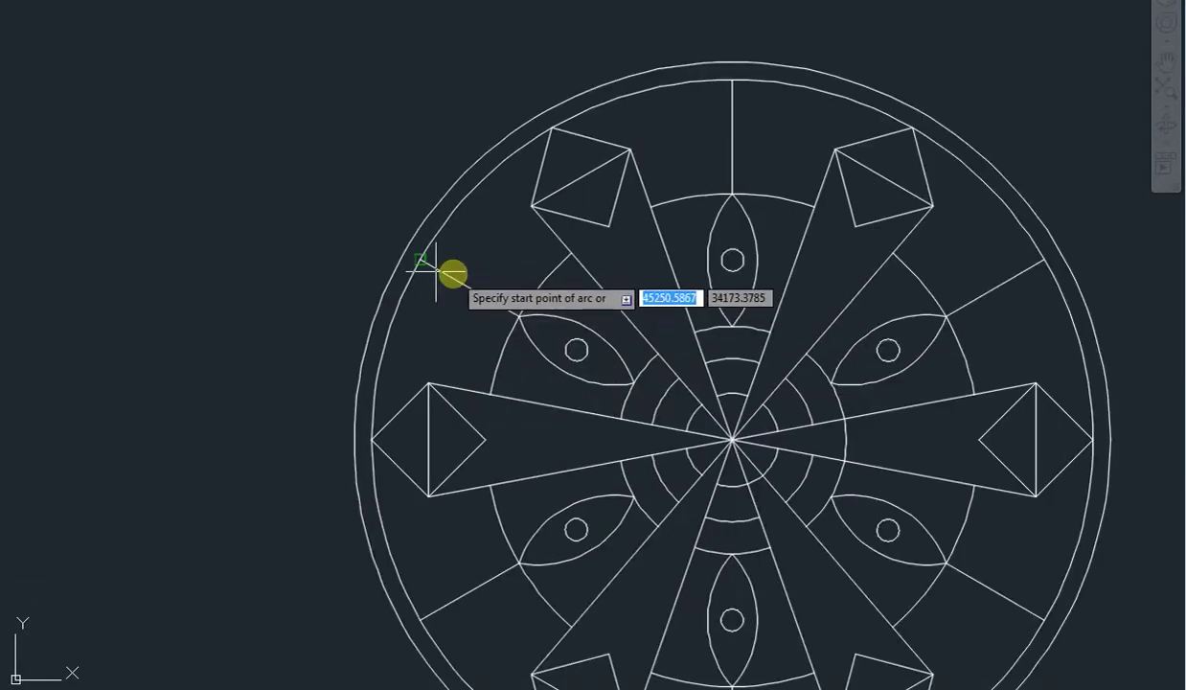
pyautogui.click(421, 261)
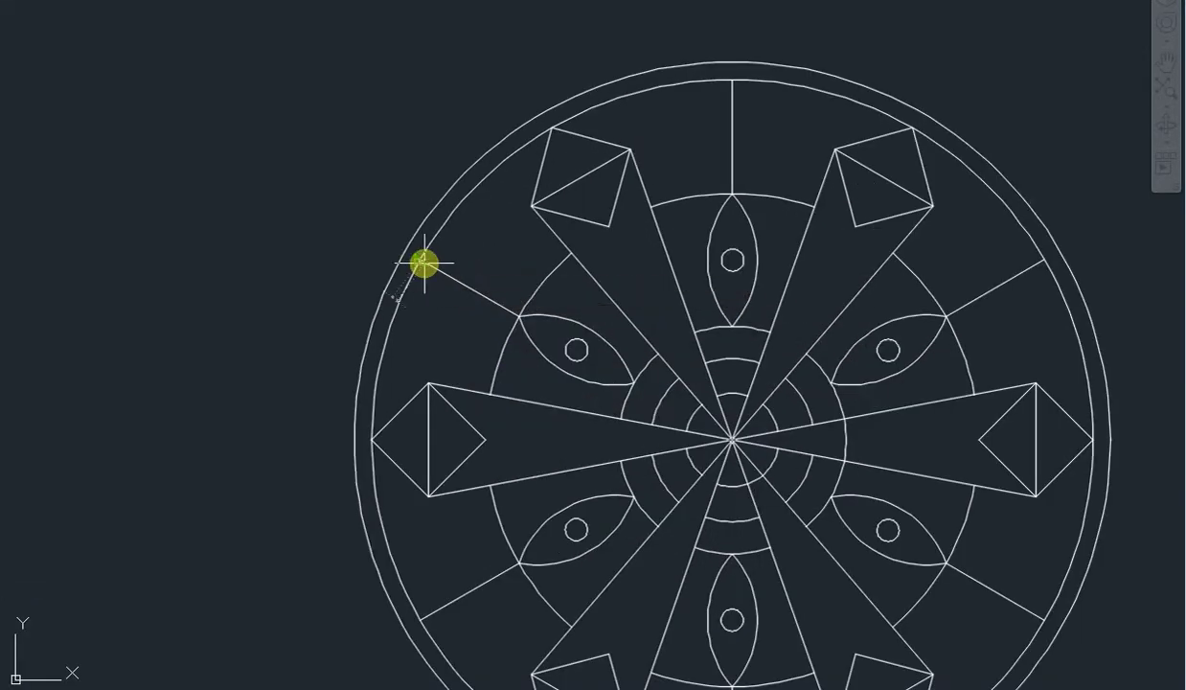
pyautogui.click(517, 317)
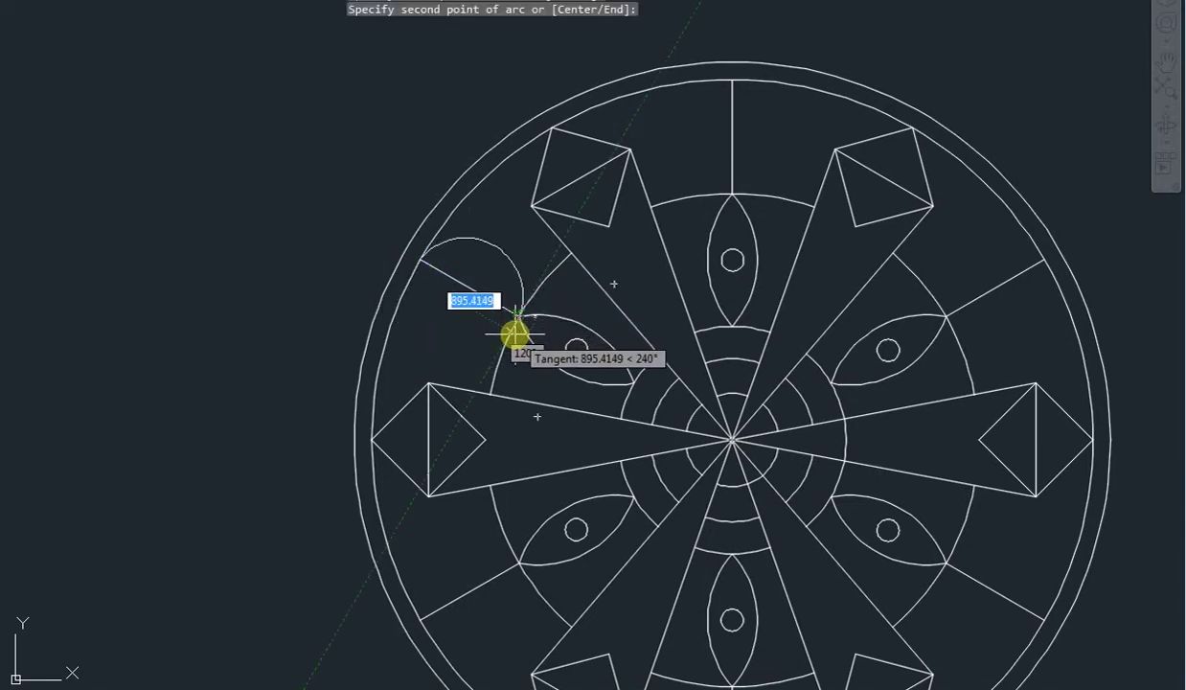
pyautogui.click(515, 333)
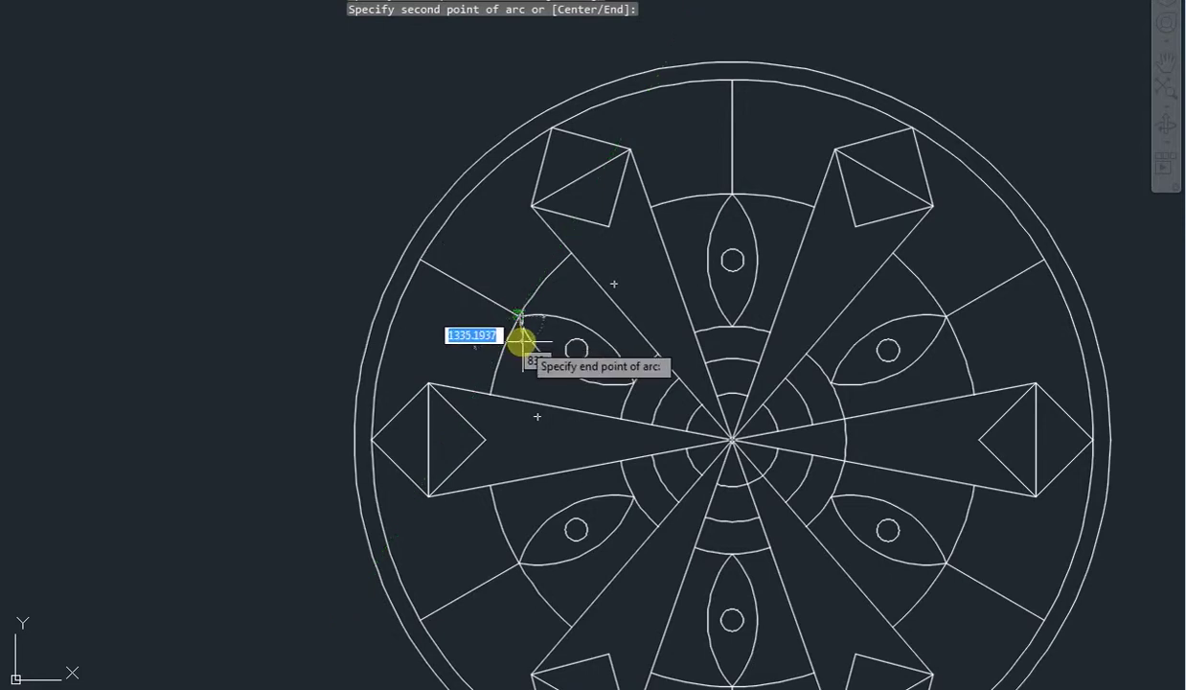
pyautogui.scroll(4, 516, 338)
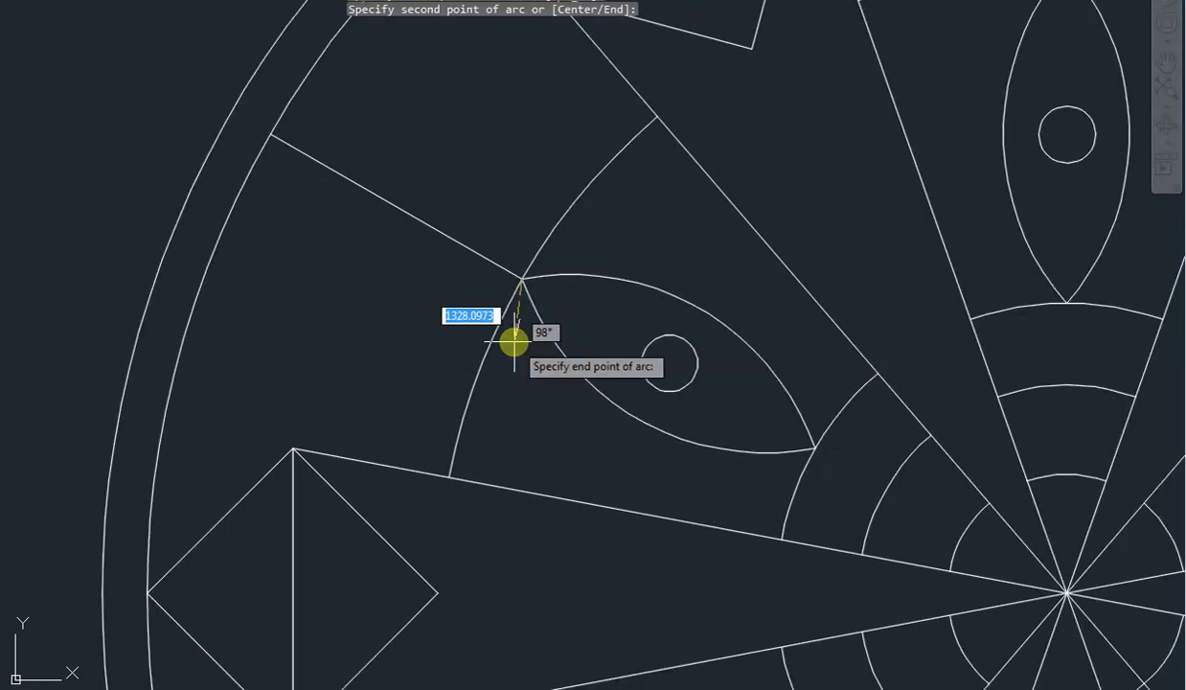
pyautogui.click(516, 344)
pyautogui.press('Escape')
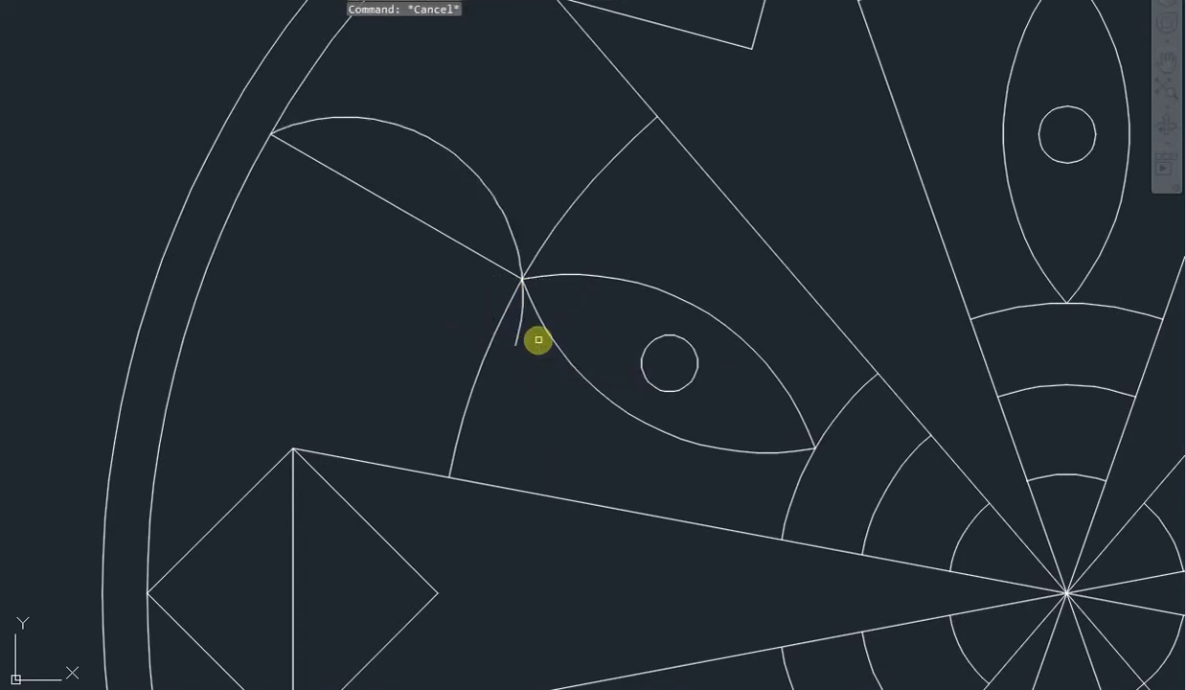
# Start and cancel a TRIM, then bring the whole pattern back into view.
pyautogui.write('tr')
pyautogui.press('Return')
pyautogui.press('Escape')
pyautogui.scroll(-3, 529, 352)
pyautogui.moveTo(529, 352); pyautogui.dragTo(535, 412, button='middle')
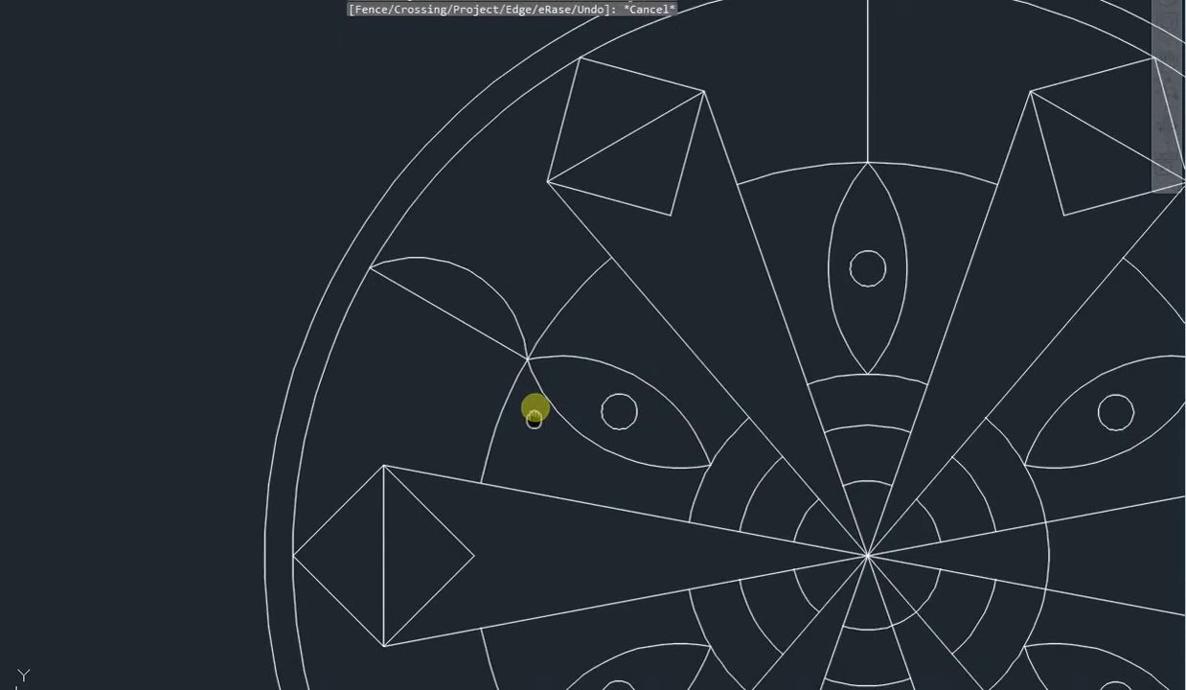
pyautogui.scroll(-3, 534, 412)
pyautogui.press('Escape')
pyautogui.scroll(3, 486, 419)
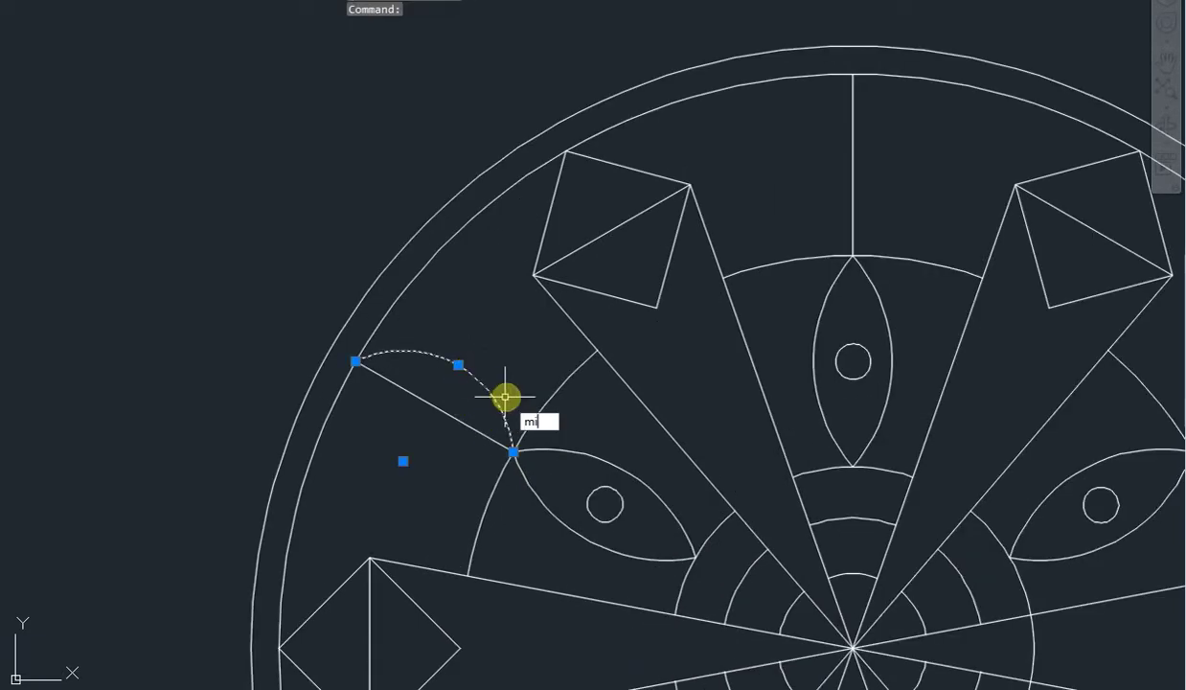
# Mirror the arc across its spoke, keeping the original, to form a leaf.
pyautogui.press('Return')
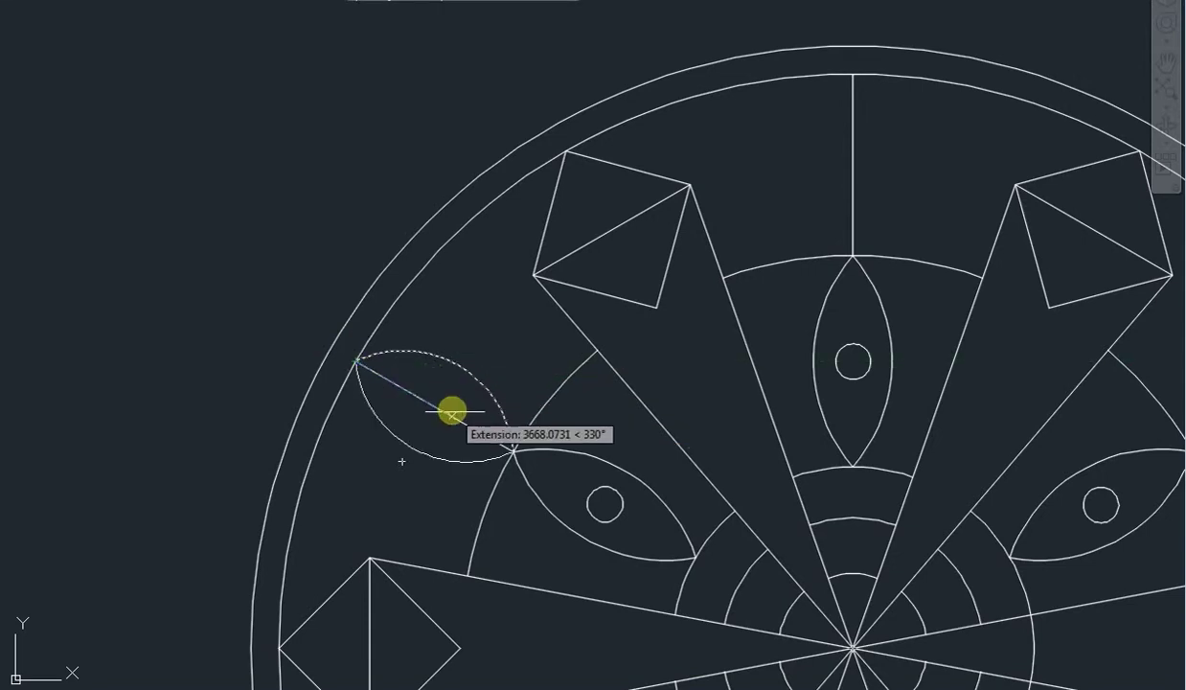
pyautogui.click(509, 444)
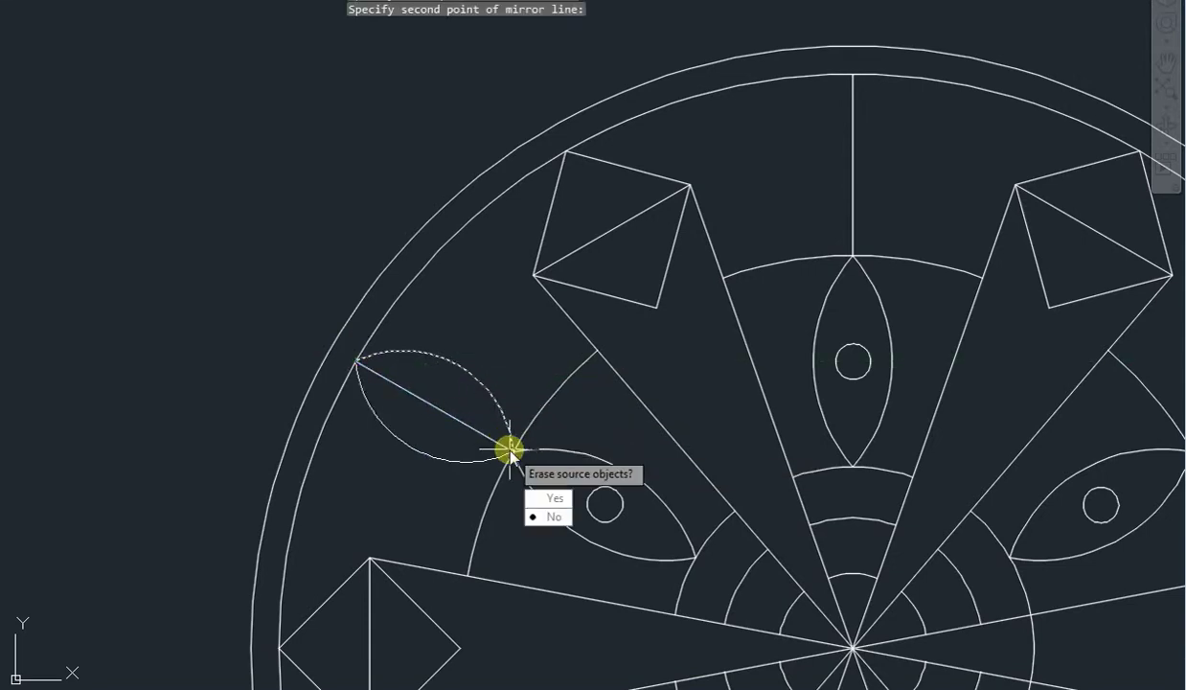
pyautogui.click(542, 514)
pyautogui.scroll(-4, 517, 431)
pyautogui.press('Escape')
pyautogui.scroll(4, 508, 412)
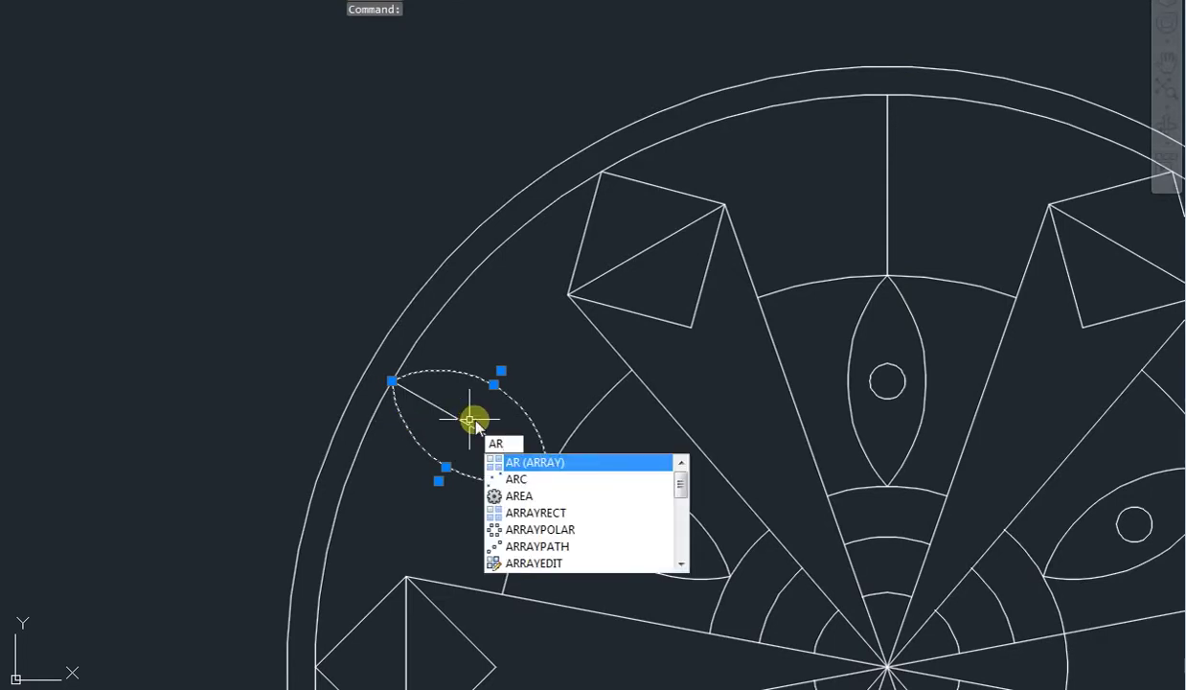
# Polar-array the leaf around the mandala centre so every spoke gets one.
pyautogui.press('Return')
pyautogui.click(527, 504)
pyautogui.scroll(-4, 536, 426)
pyautogui.moveTo(709, 470); pyautogui.dragTo(667, 383, button='middle')
pyautogui.scroll(5, 666, 383)
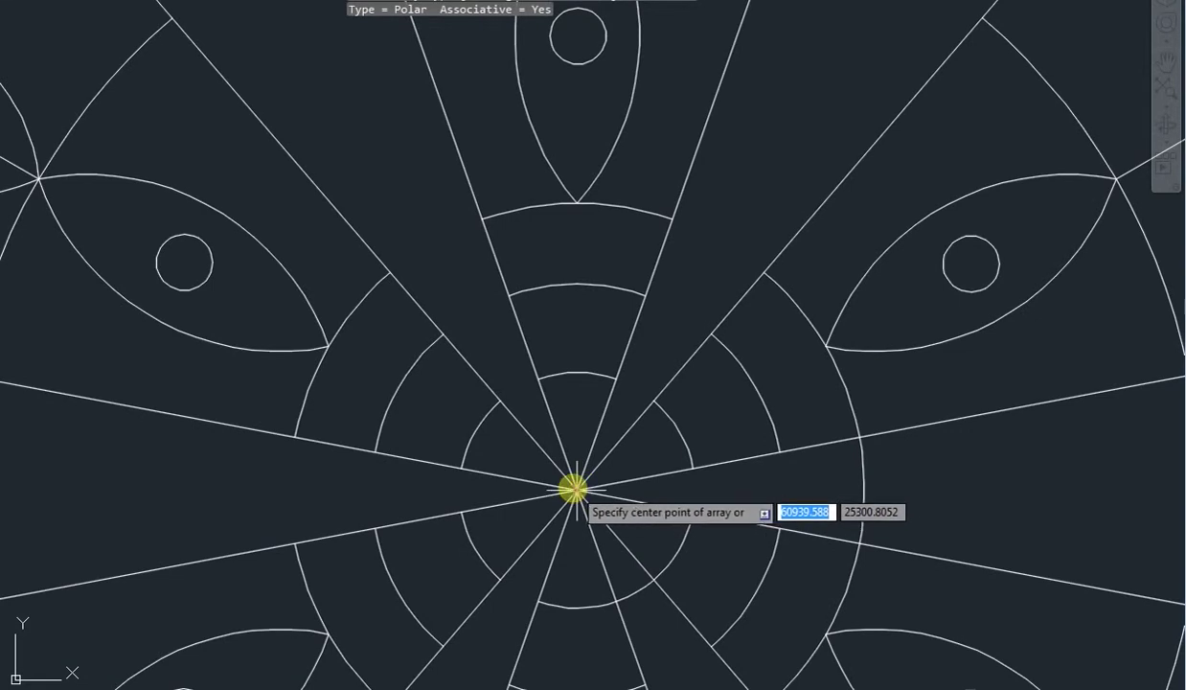
pyautogui.click(573, 490)
pyautogui.scroll(-5, 580, 455)
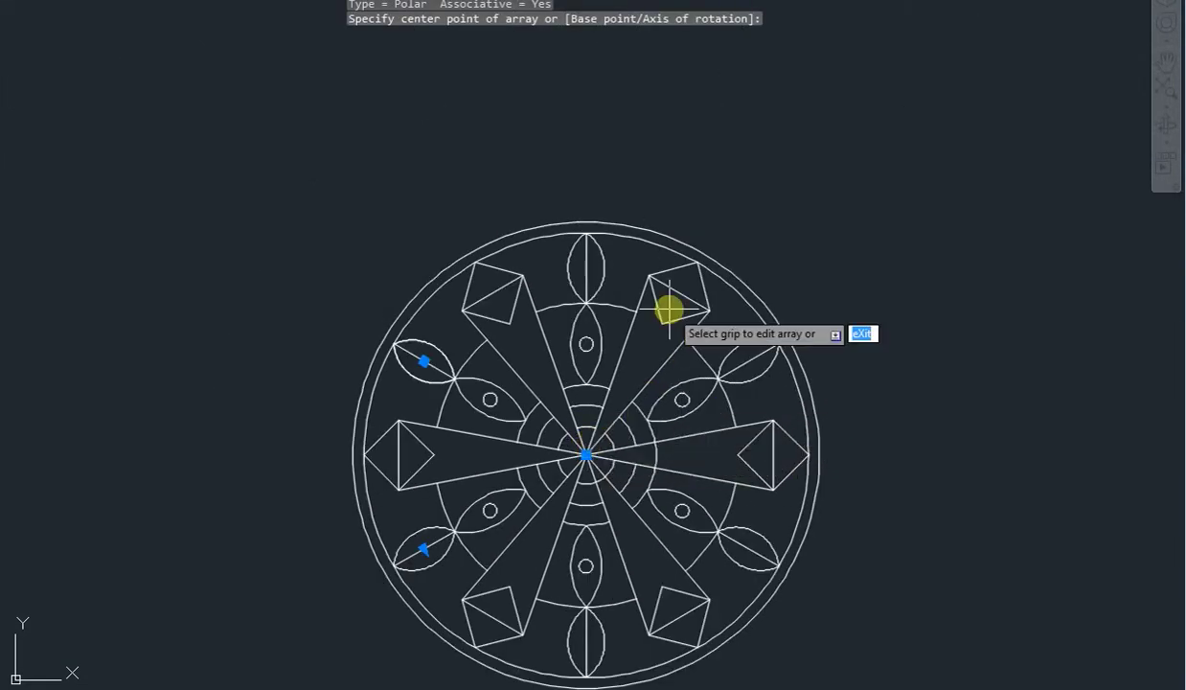
pyautogui.moveTo(594, 288); pyautogui.dragTo(636, 344, button='middle')
pyautogui.press('Escape')
pyautogui.press('Escape')
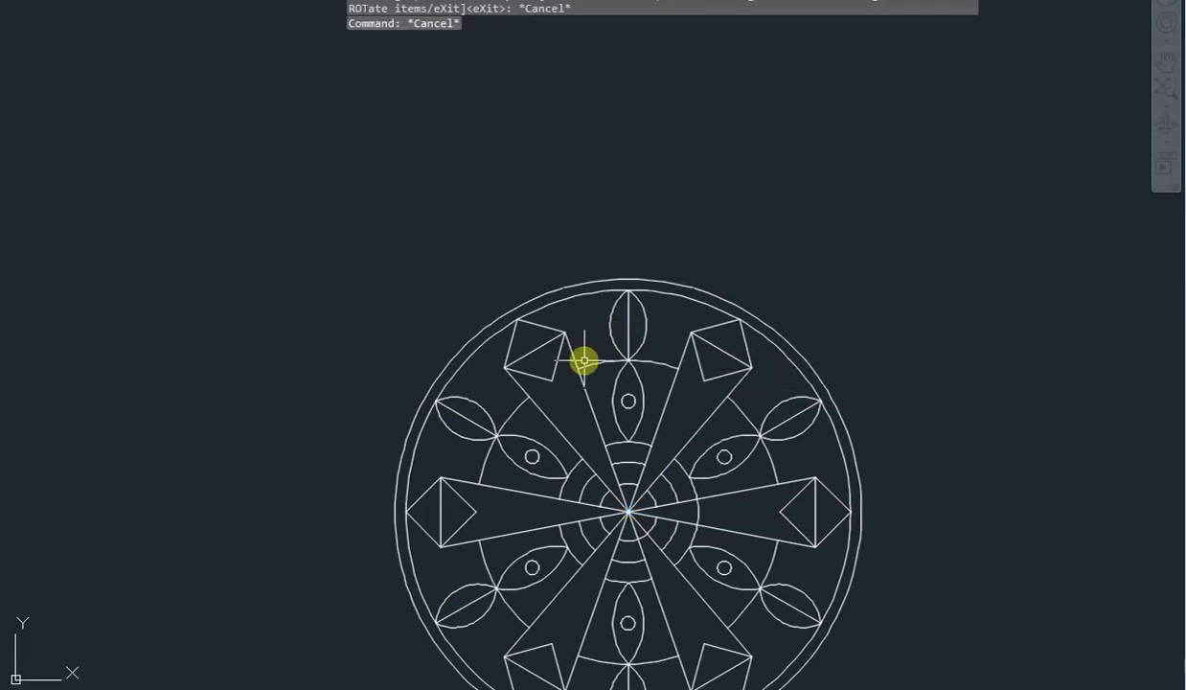
pyautogui.scroll(1, 586, 359)
pyautogui.scroll(2, 582, 372)
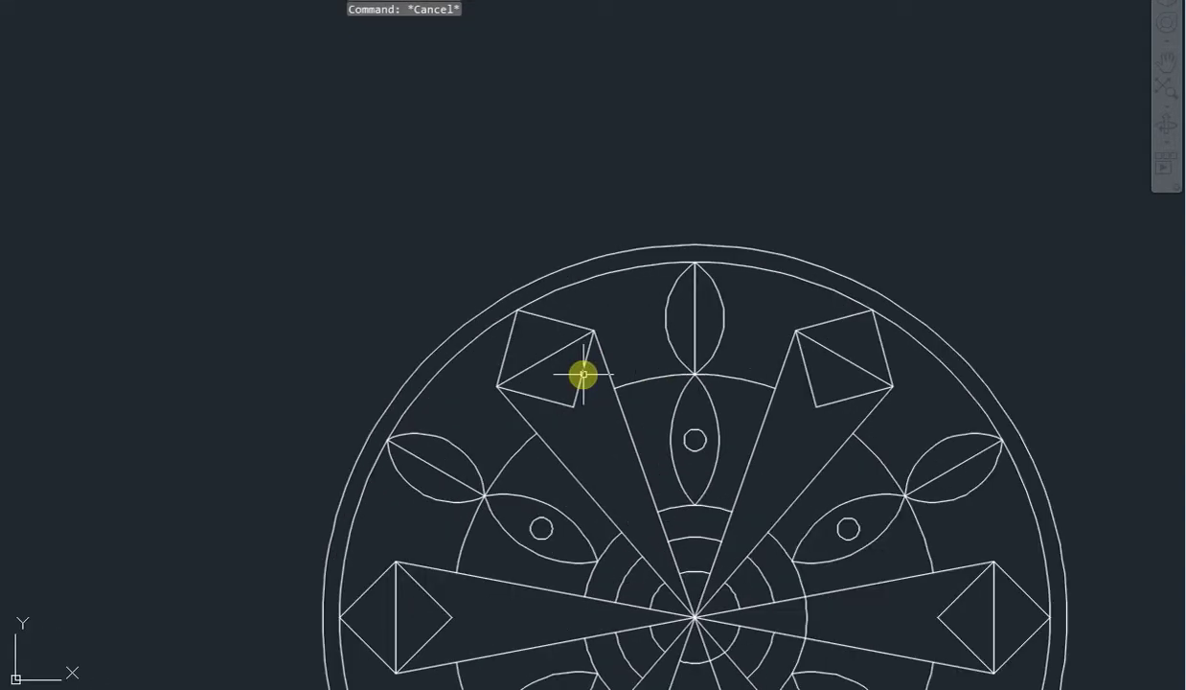
# Draw a diagonal line from the square's corner to the mandala centre.
pyautogui.write('l')
pyautogui.press('Return')
pyautogui.click(573, 408)
pyautogui.moveTo(616, 476); pyautogui.dragTo(587, 366, button='middle')
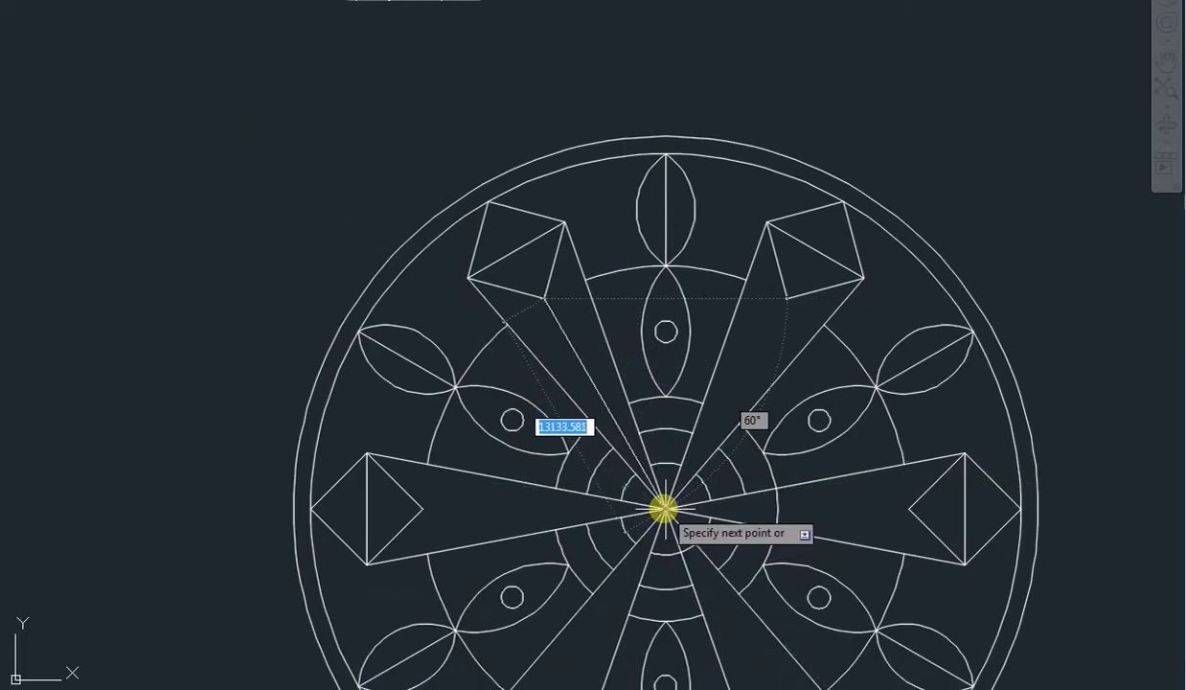
pyautogui.click(664, 514)
pyautogui.press('Escape')
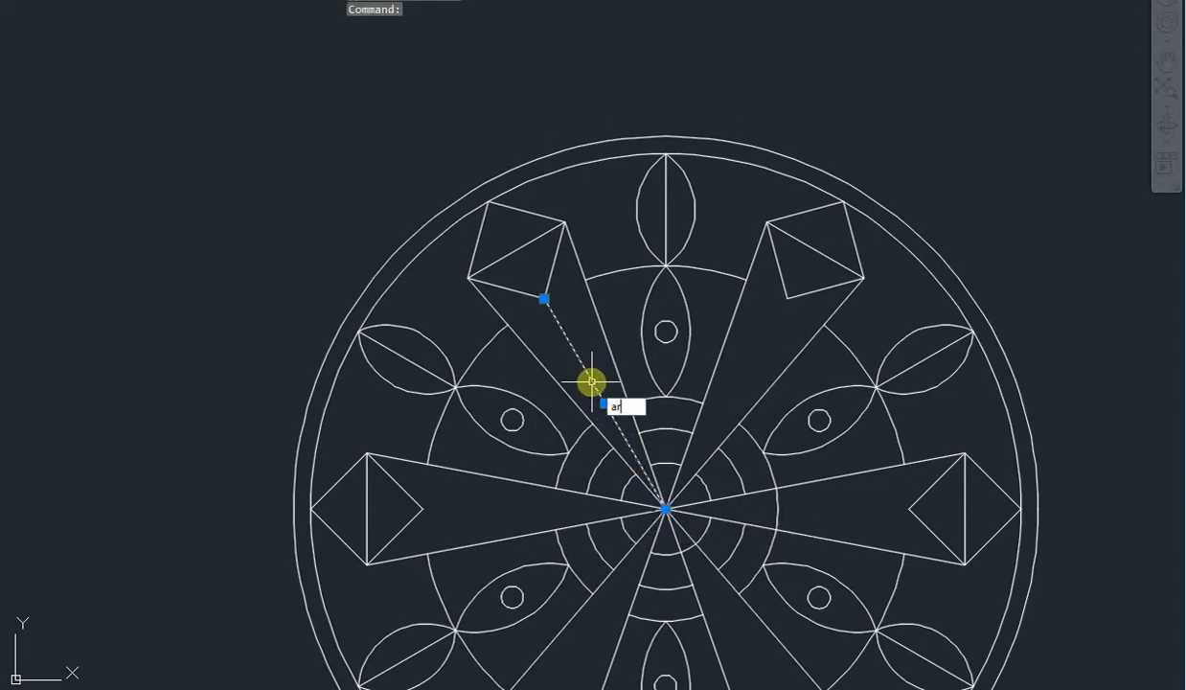
pyautogui.press('Escape')
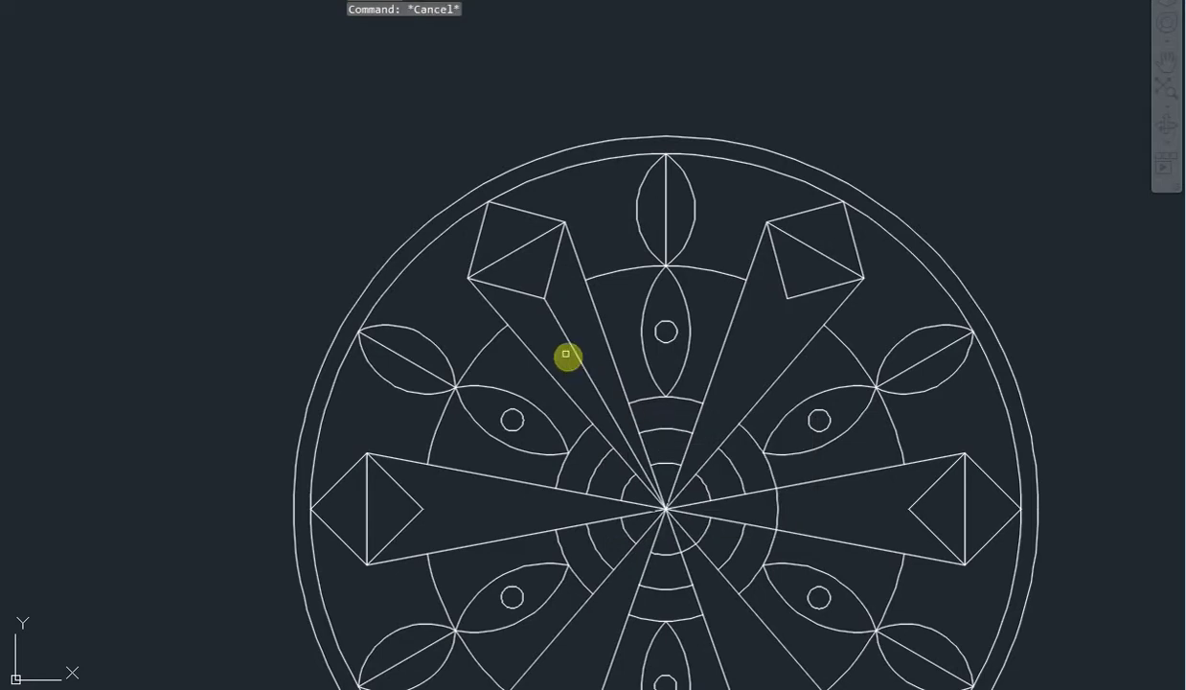
# Polar-array the diagonal spoke line around the mandala centre so every diamond is faceted.
pyautogui.click(569, 351)
pyautogui.click(556, 330)
pyautogui.write('ar')
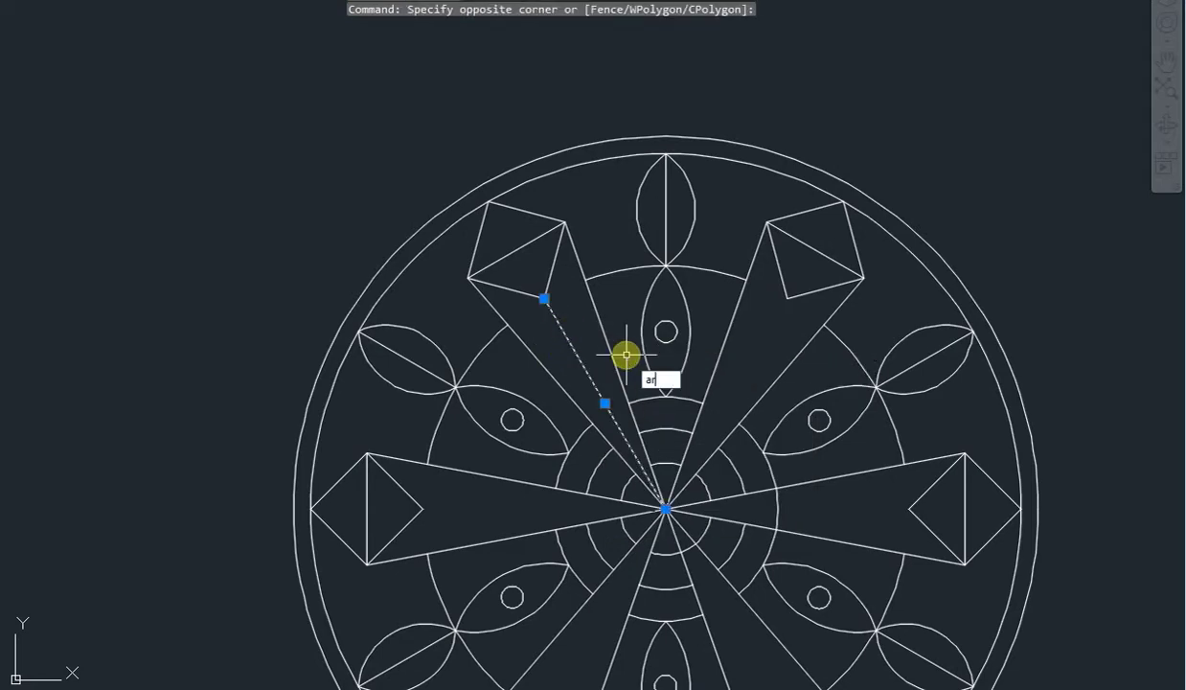
pyautogui.press('Return')
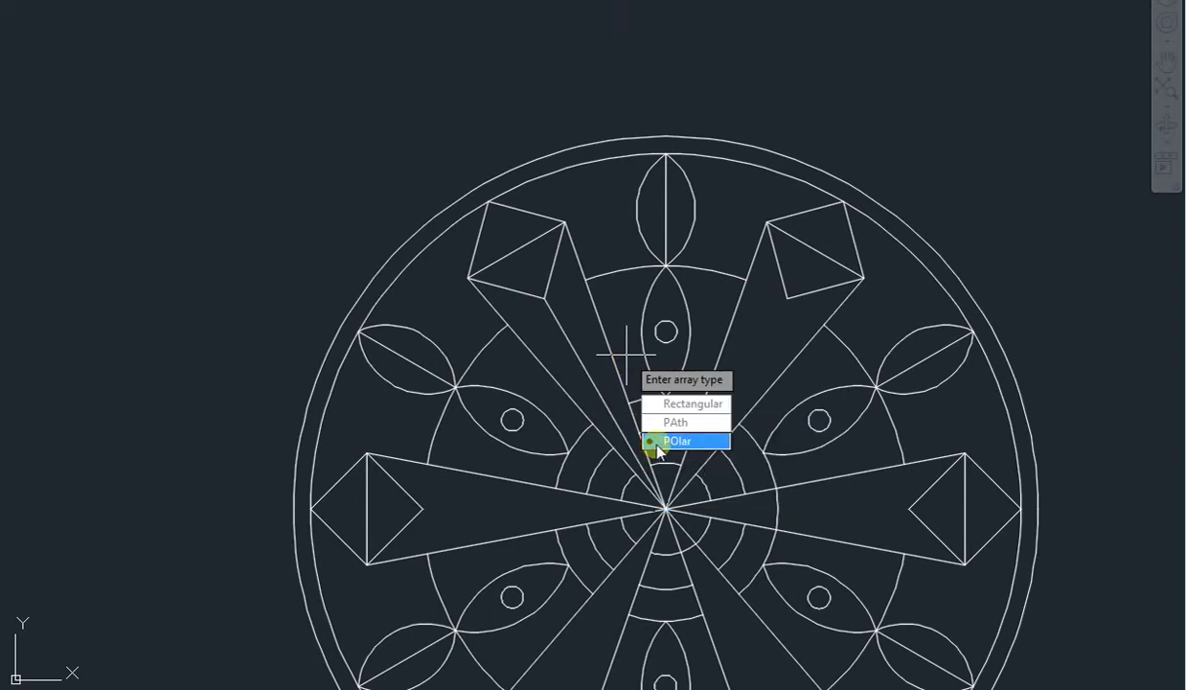
pyautogui.click(671, 441)
pyautogui.click(666, 507)
pyautogui.press('Escape')
pyautogui.scroll(-2, 674, 351)
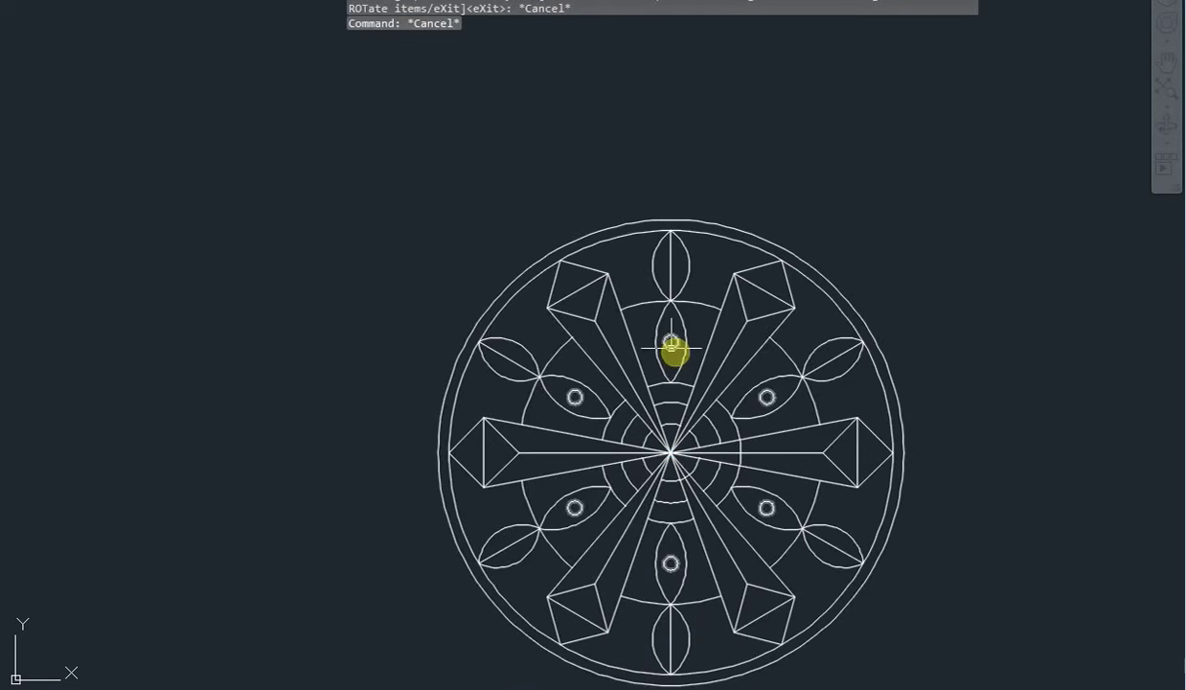
pyautogui.moveTo(671, 347); pyautogui.dragTo(632, 280, button='middle')
pyautogui.press('Escape')
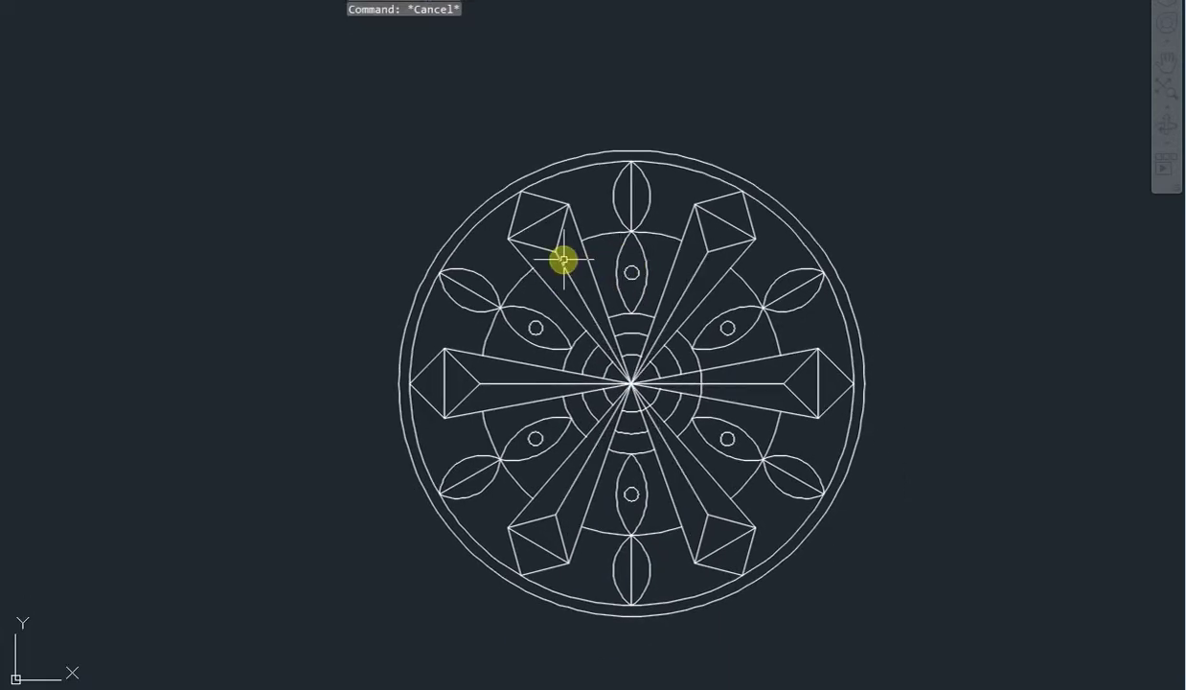
pyautogui.scroll(2, 563, 259)
pyautogui.scroll(-2, 530, 195)
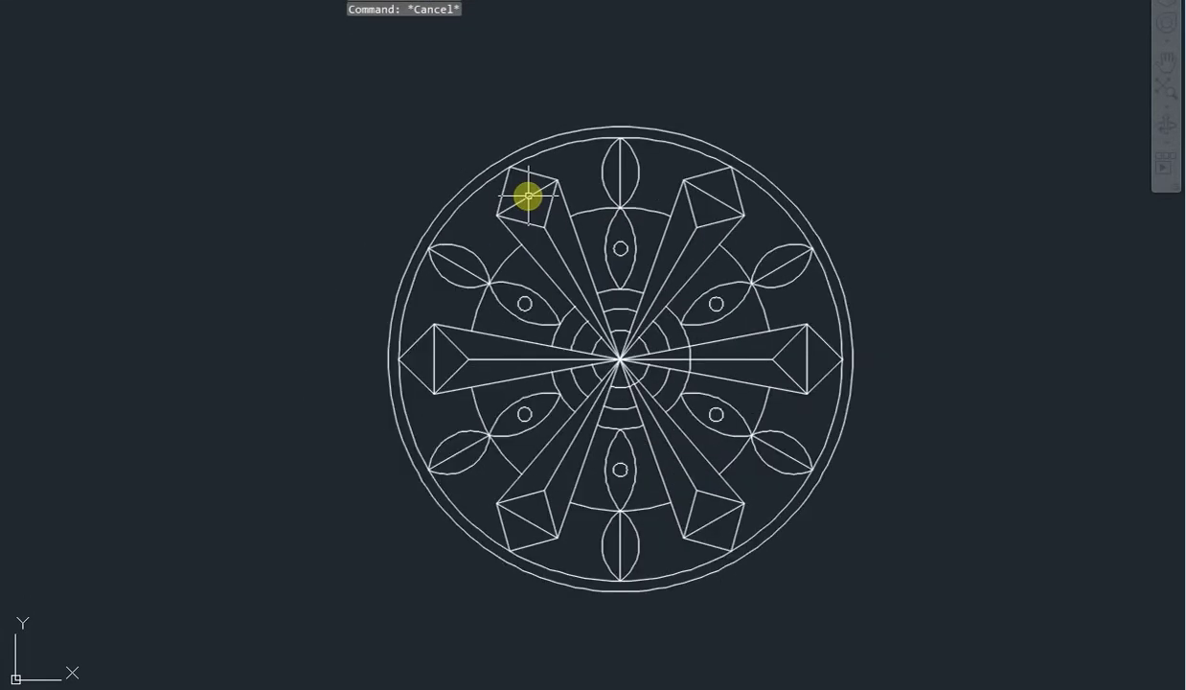
pyautogui.moveTo(487, 220); pyautogui.dragTo(494, 250, button='middle')
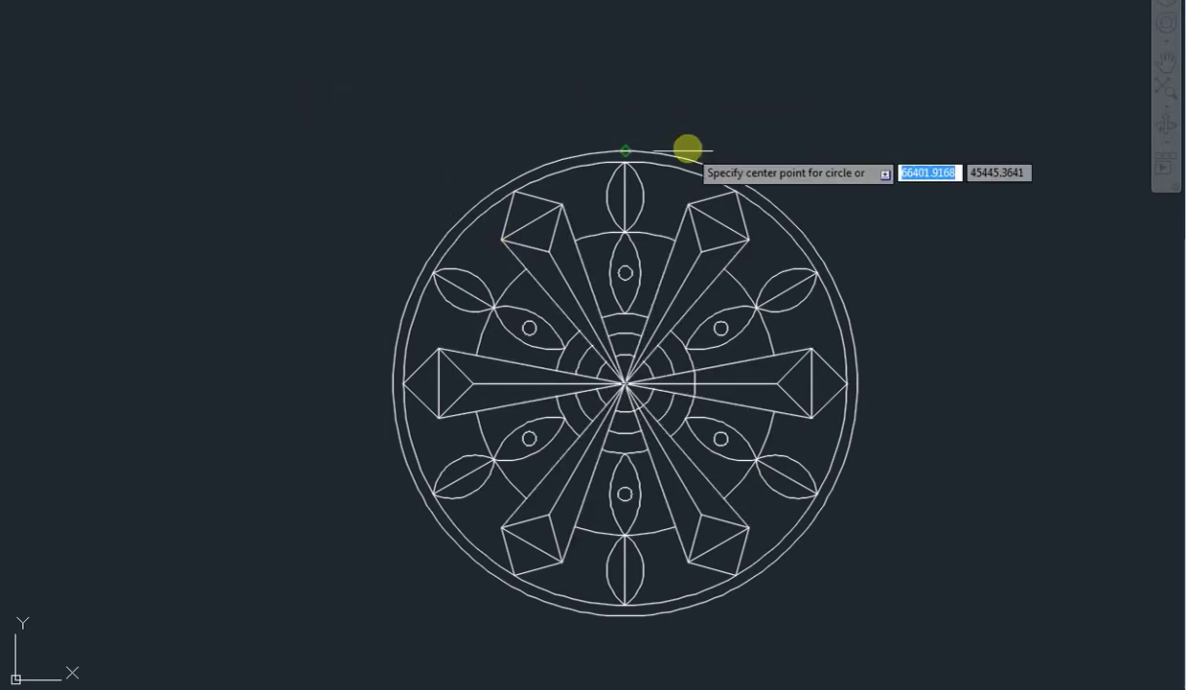
# Draw a crown circle centred above the ring's top quadrant, resting on the outer ring.
pyautogui.moveTo(670, 153); pyautogui.dragTo(610, 236, button='middle')
pyautogui.scroll(4, 587, 263)
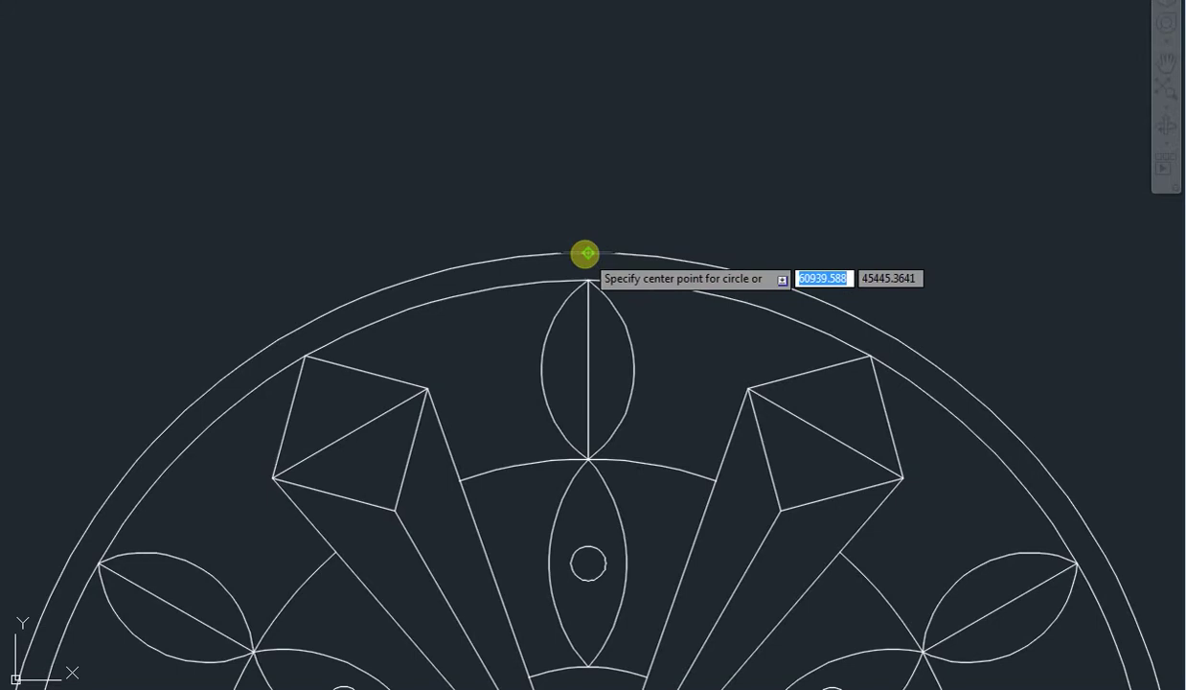
pyautogui.click(587, 188)
pyautogui.click(588, 251)
pyautogui.press('Escape')
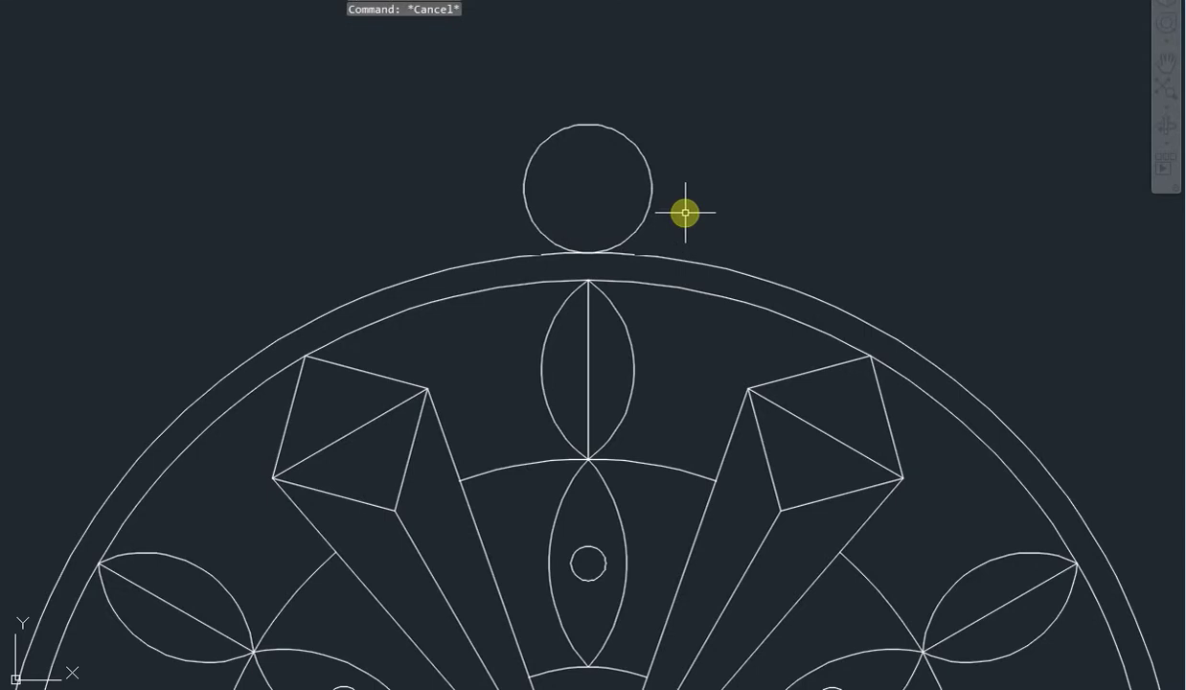
pyautogui.write('C')
# Draw a smaller circle right of the crown circle, touching the outer ring.
pyautogui.press('Return')
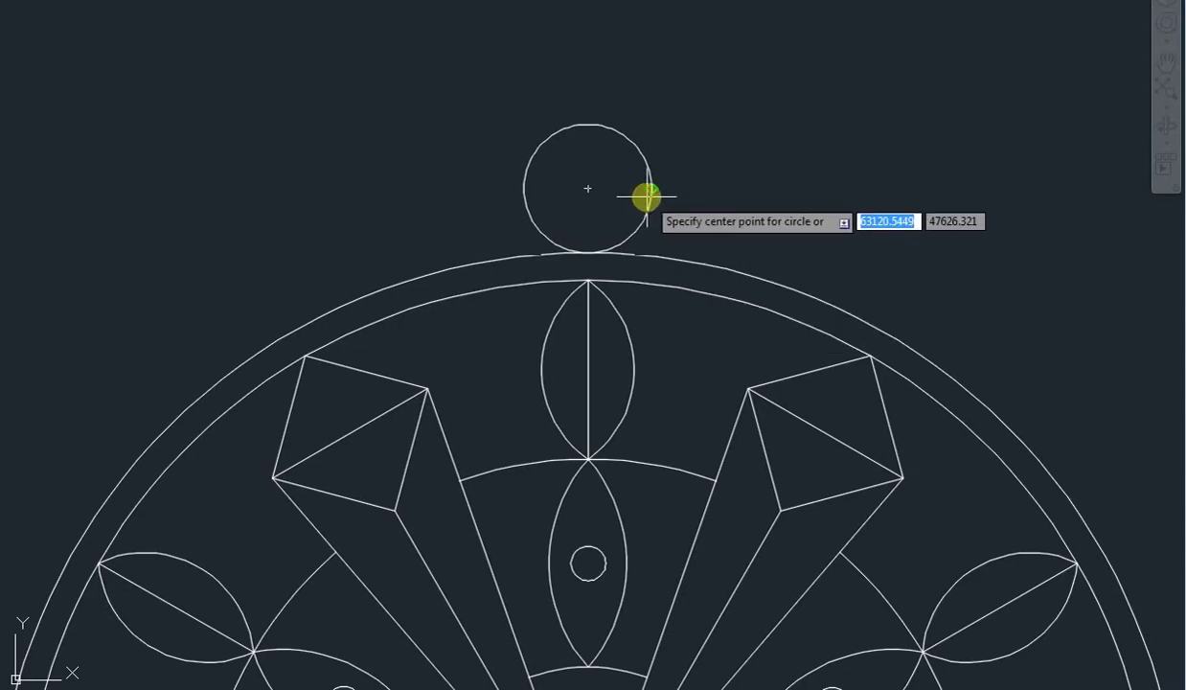
pyautogui.click(652, 189)
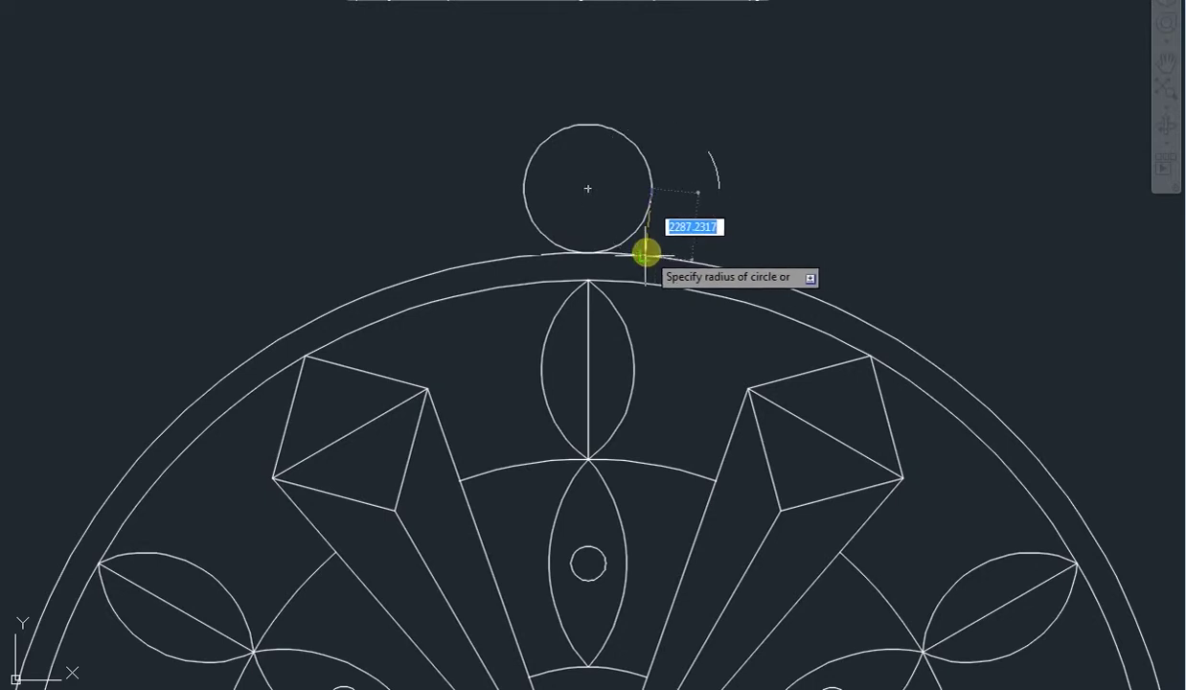
pyautogui.press('Escape')
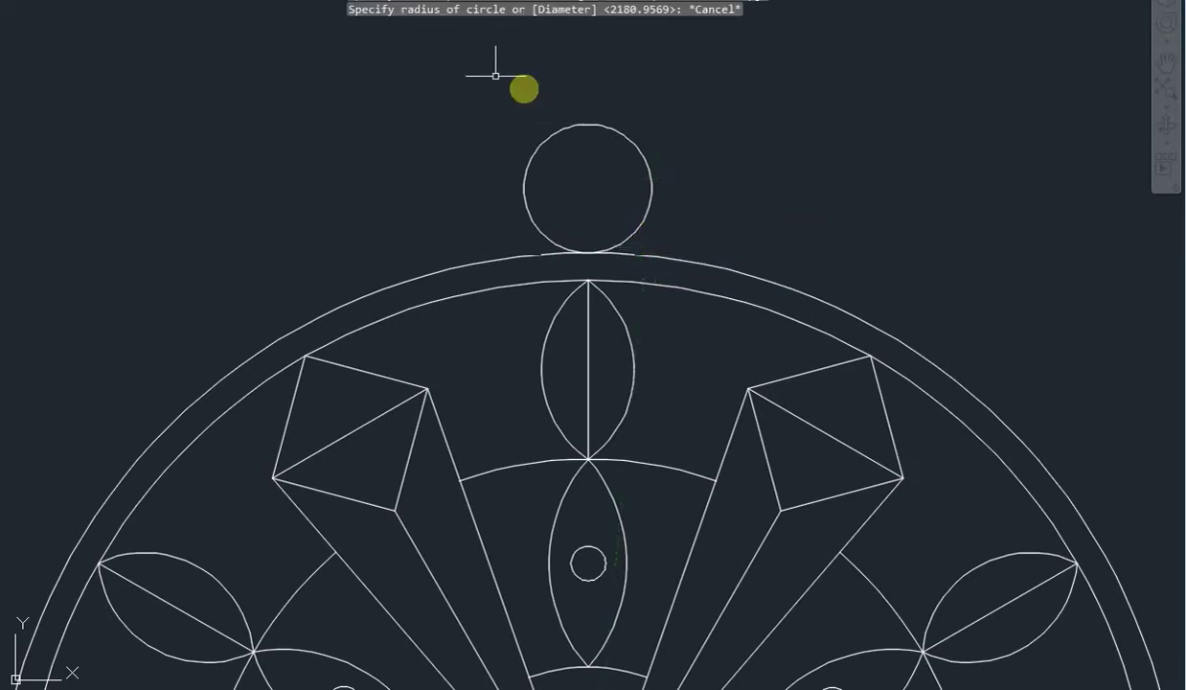
pyautogui.press('Return')
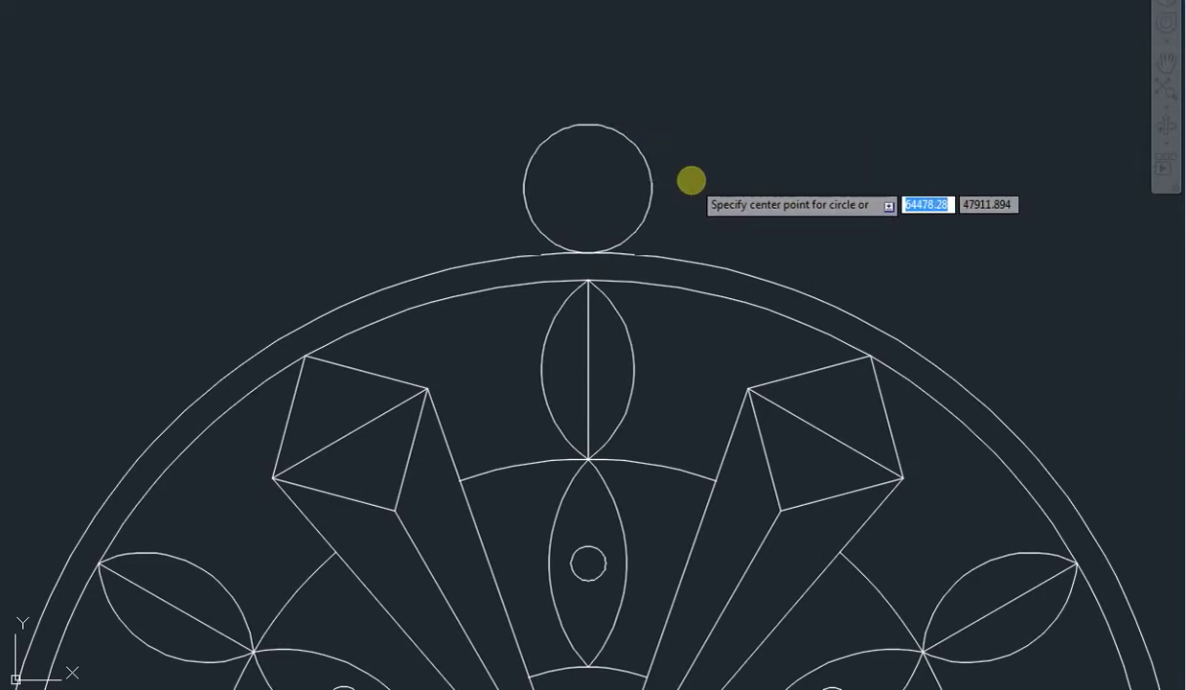
pyautogui.click(721, 202)
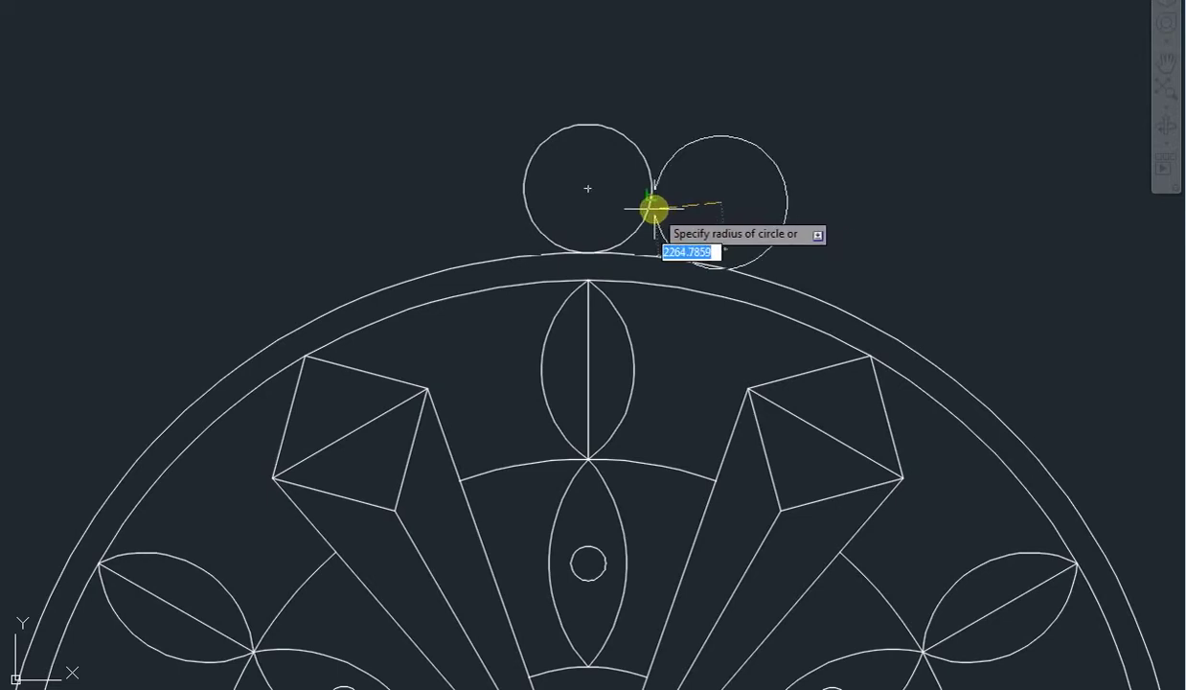
pyautogui.press('Escape')
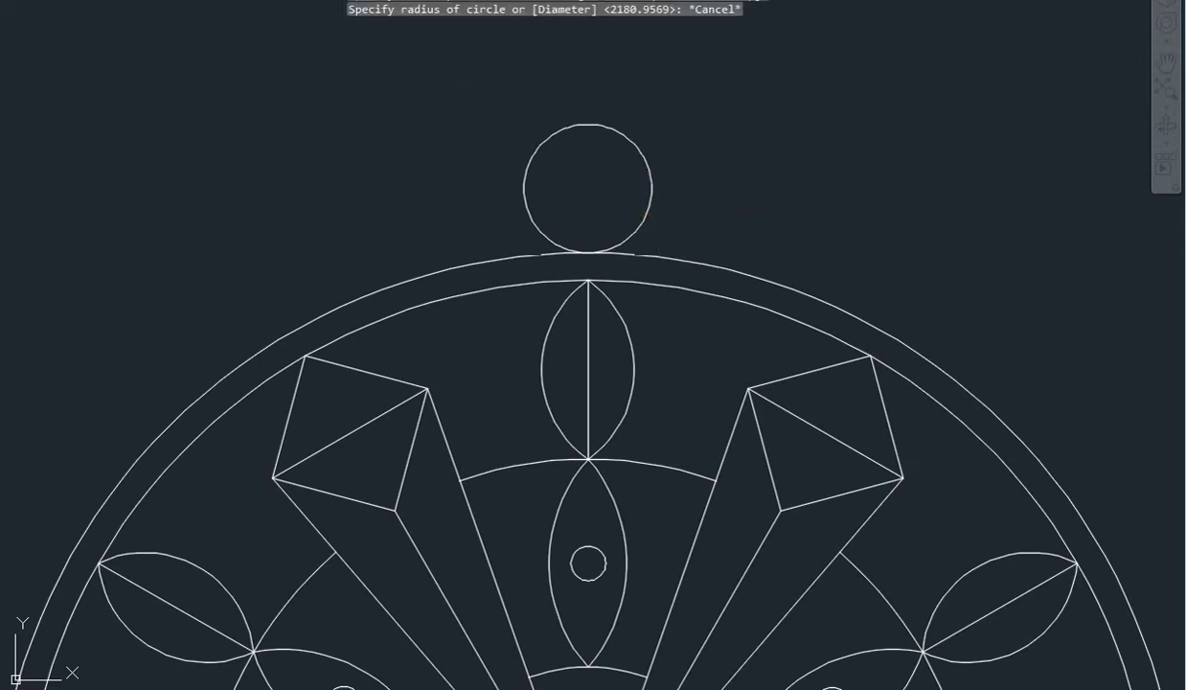
pyautogui.press('space')
pyautogui.click(680, 223)
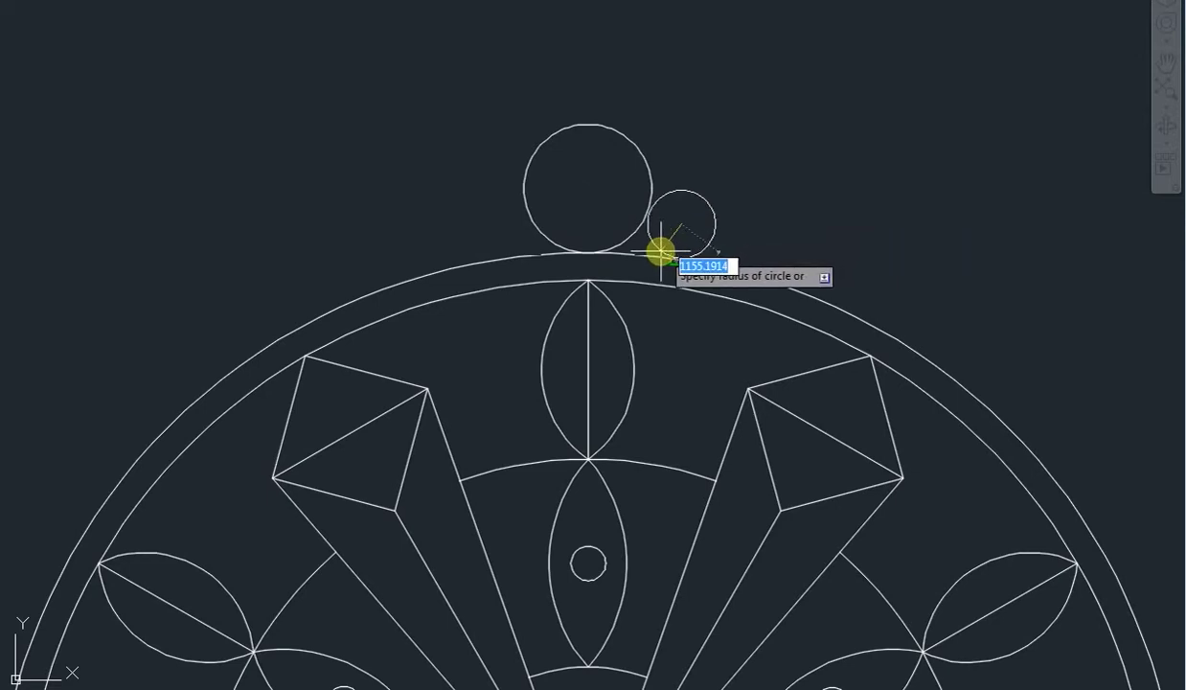
pyautogui.click(658, 251)
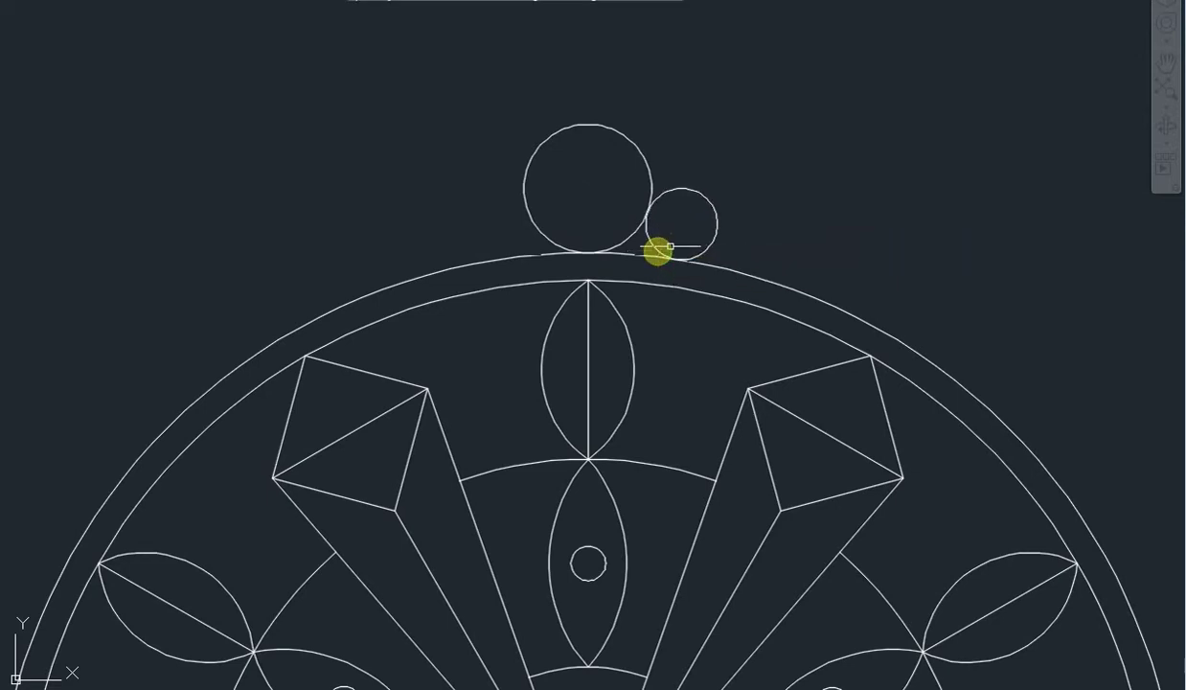
pyautogui.press('Escape')
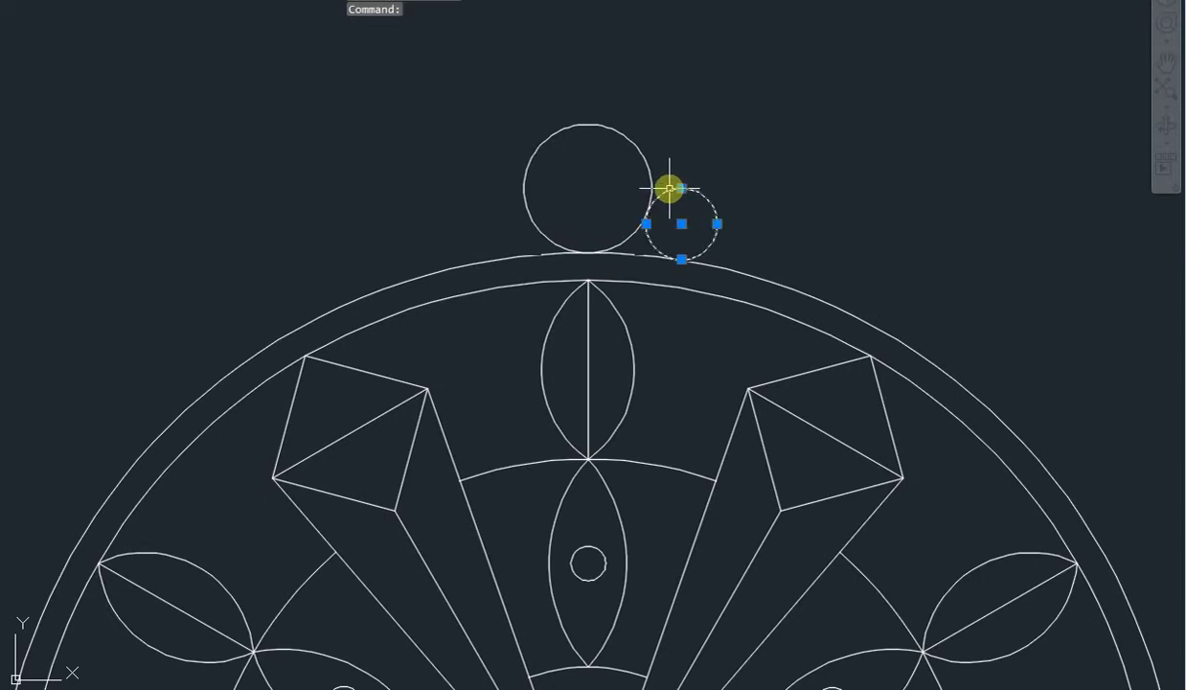
# Mirror (MI) the small circle across the vertical centre line, keeping the original.
pyautogui.write('mi')
pyautogui.press('Return')
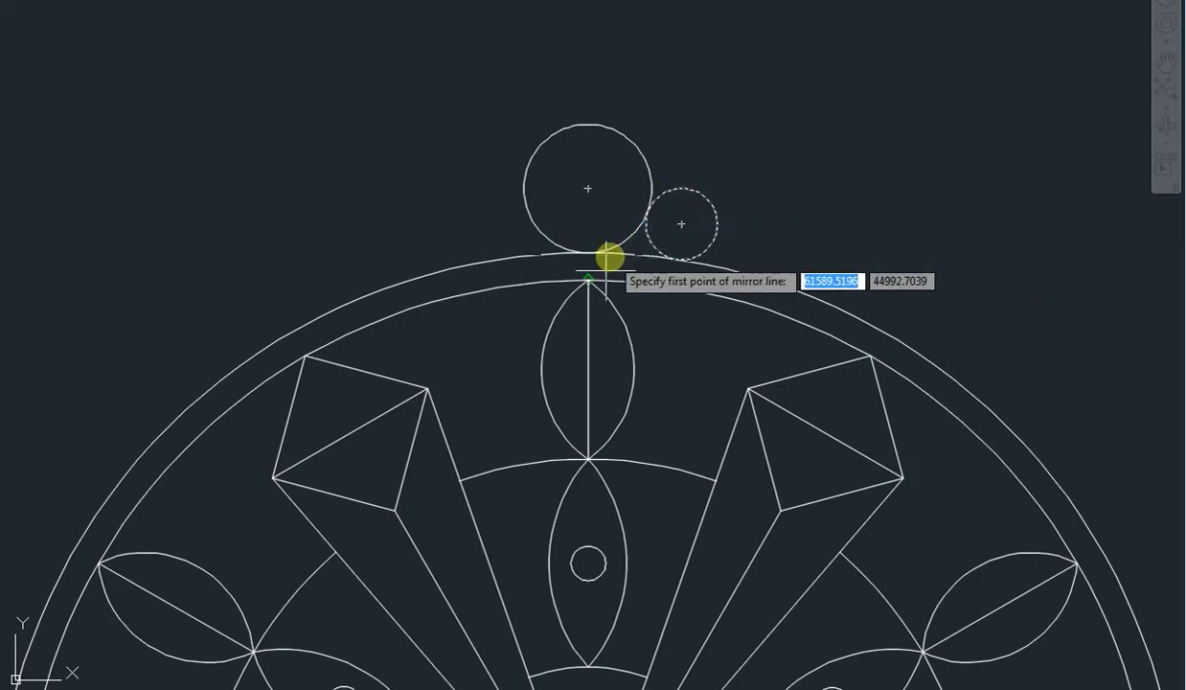
pyautogui.click(588, 281)
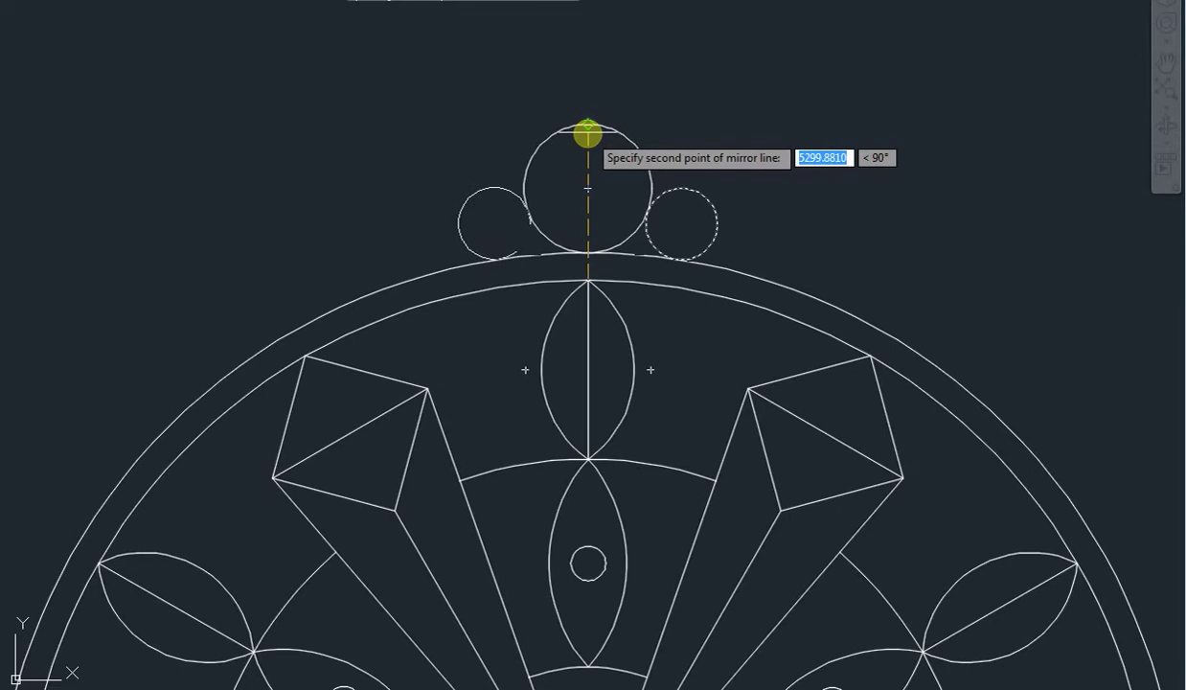
pyautogui.click(586, 126)
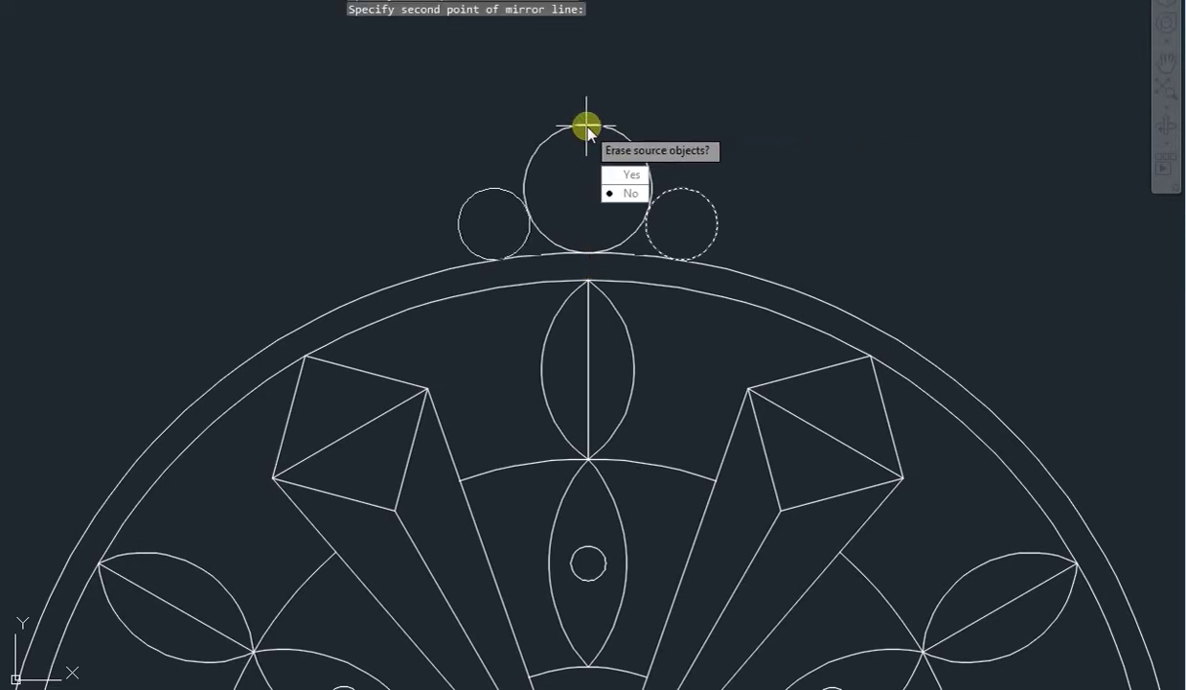
pyautogui.scroll(-2, 587, 230)
pyautogui.scroll(2, 569, 299)
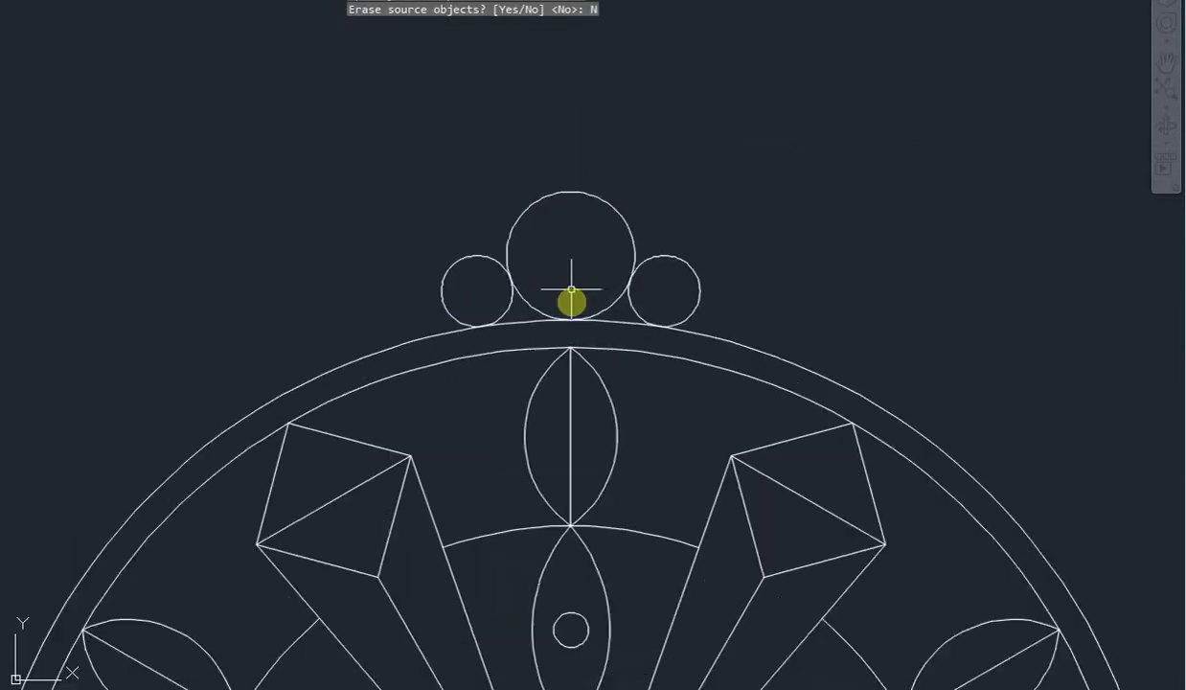
pyautogui.scroll(2, 569, 286)
pyautogui.press('Escape')
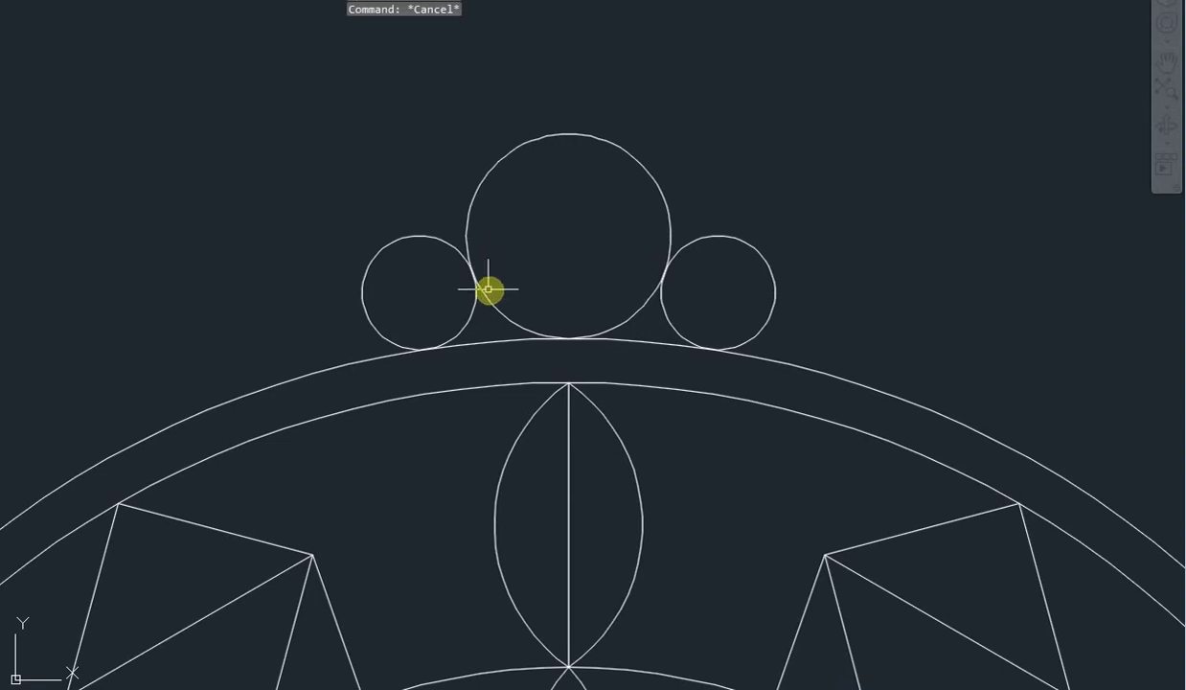
pyautogui.write('tr')
# Start and cancel a trim of the overlapping curves.
pyautogui.press('Return')
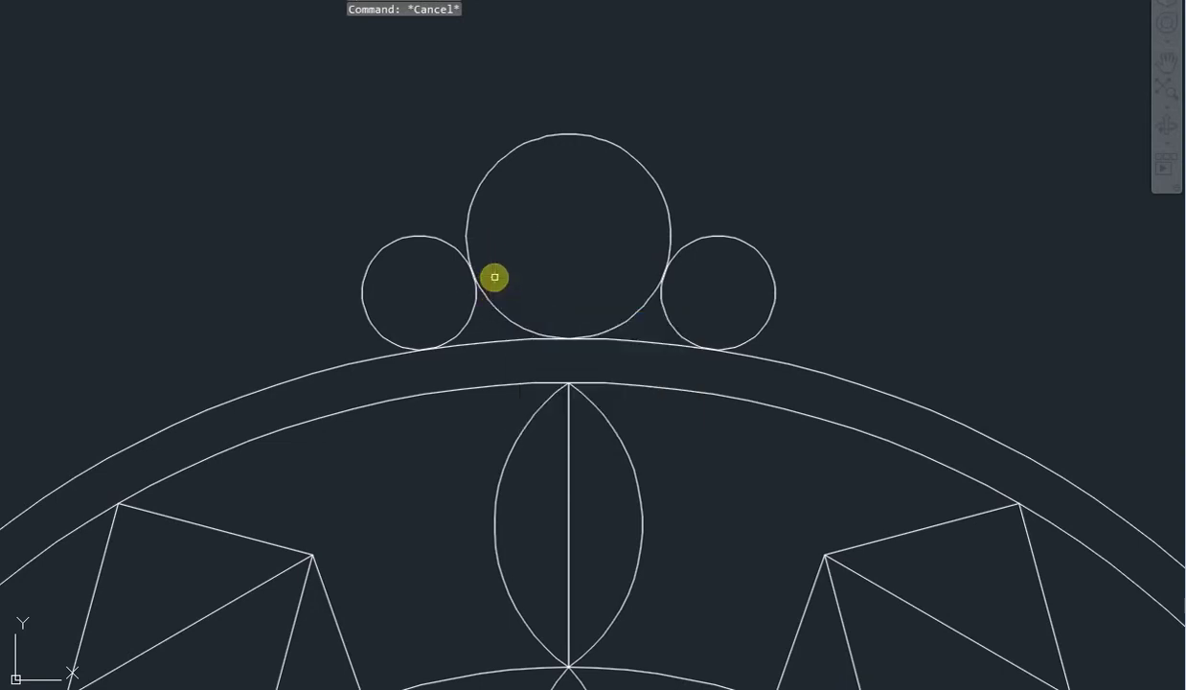
pyautogui.press('Escape')
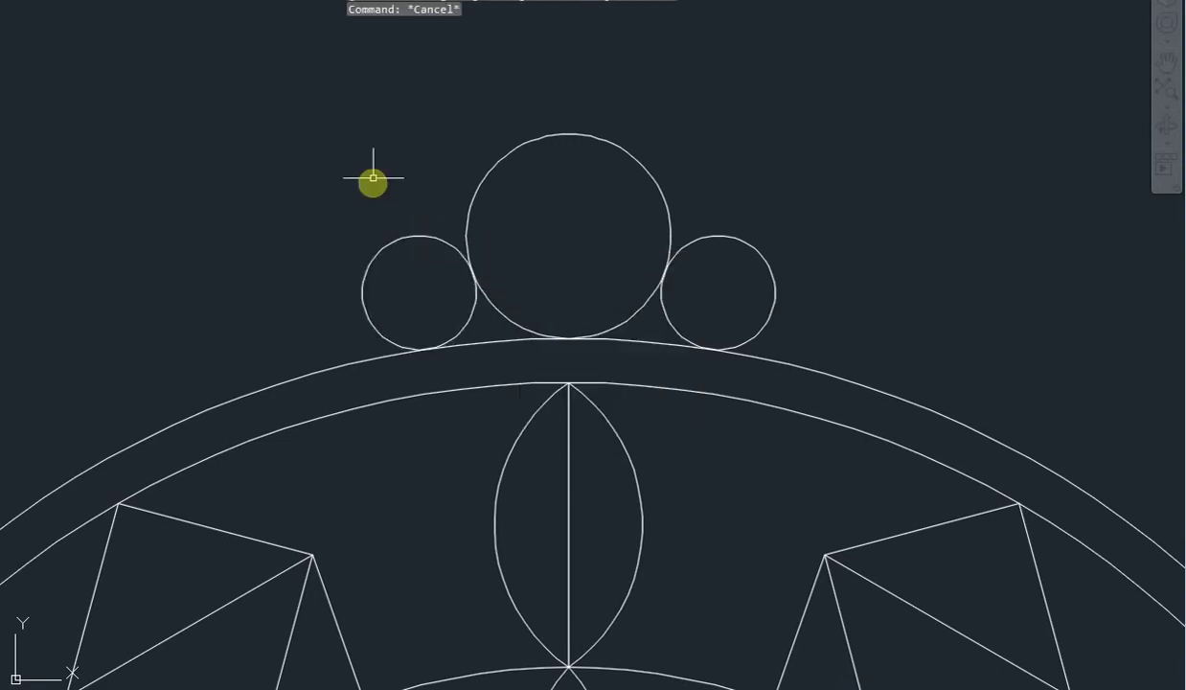
pyautogui.scroll(2, 471, 284)
pyautogui.scroll(2, 476, 285)
pyautogui.scroll(-4, 477, 288)
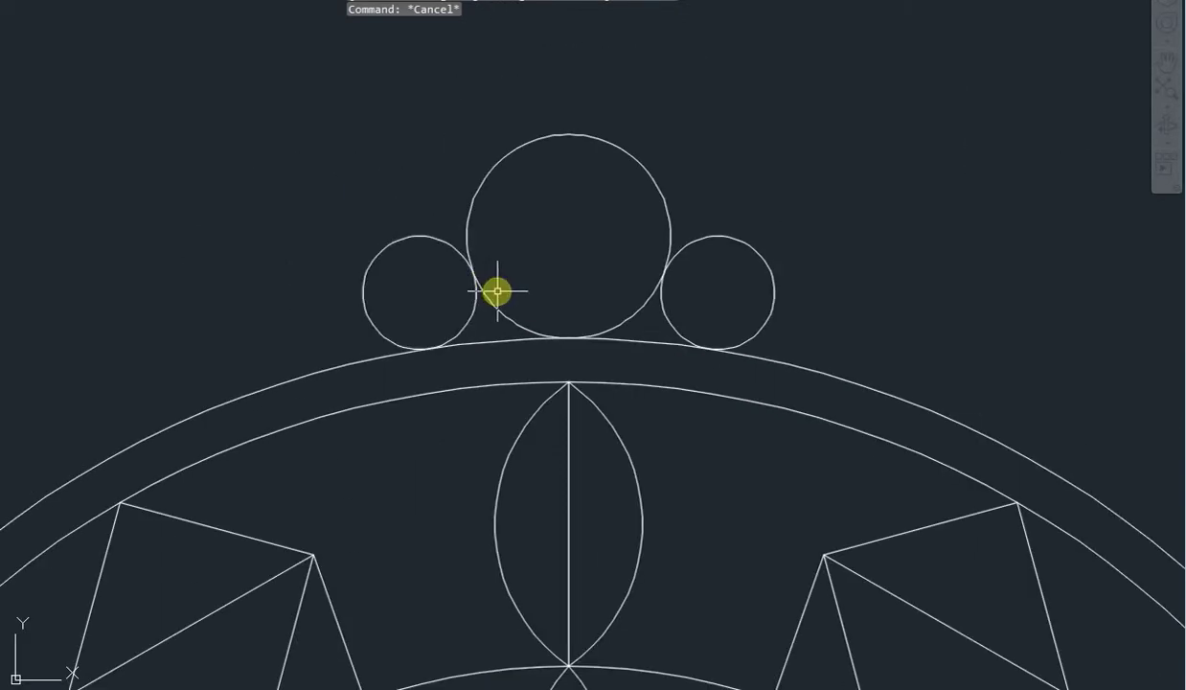
# Polar-array the three crown circles six times around the mandala centre.
pyautogui.scroll(-2, 495, 288)
pyautogui.scroll(-2, 543, 265)
pyautogui.scroll(2, 542, 265)
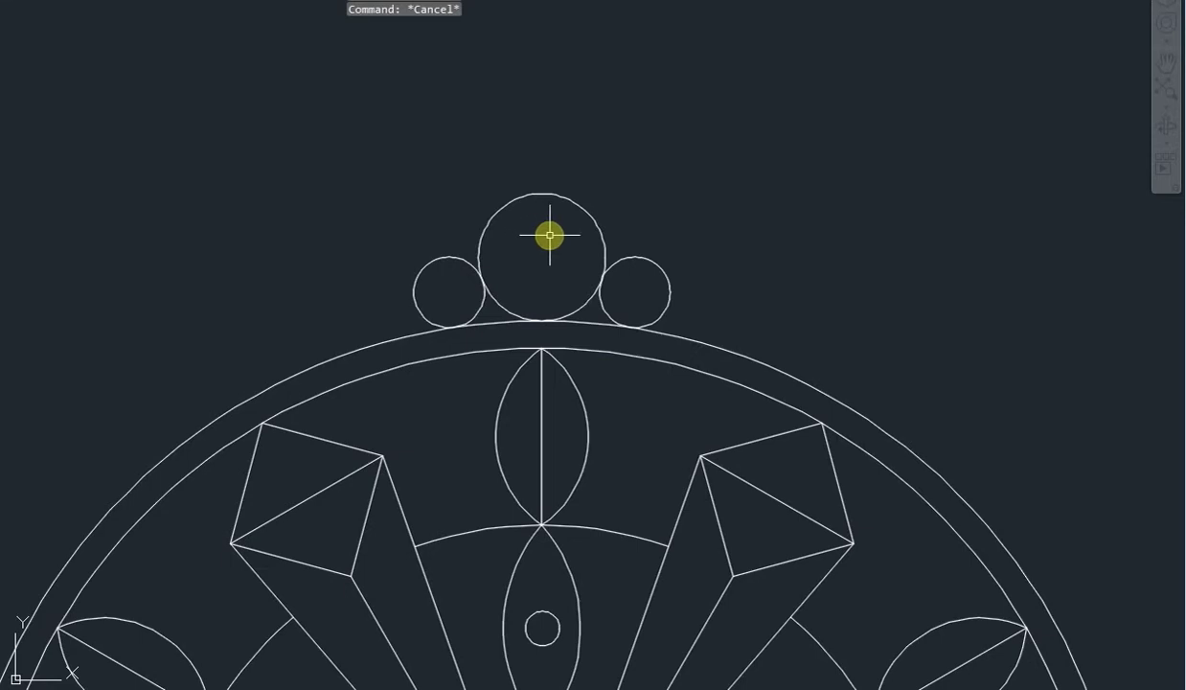
pyautogui.scroll(-3, 550, 235)
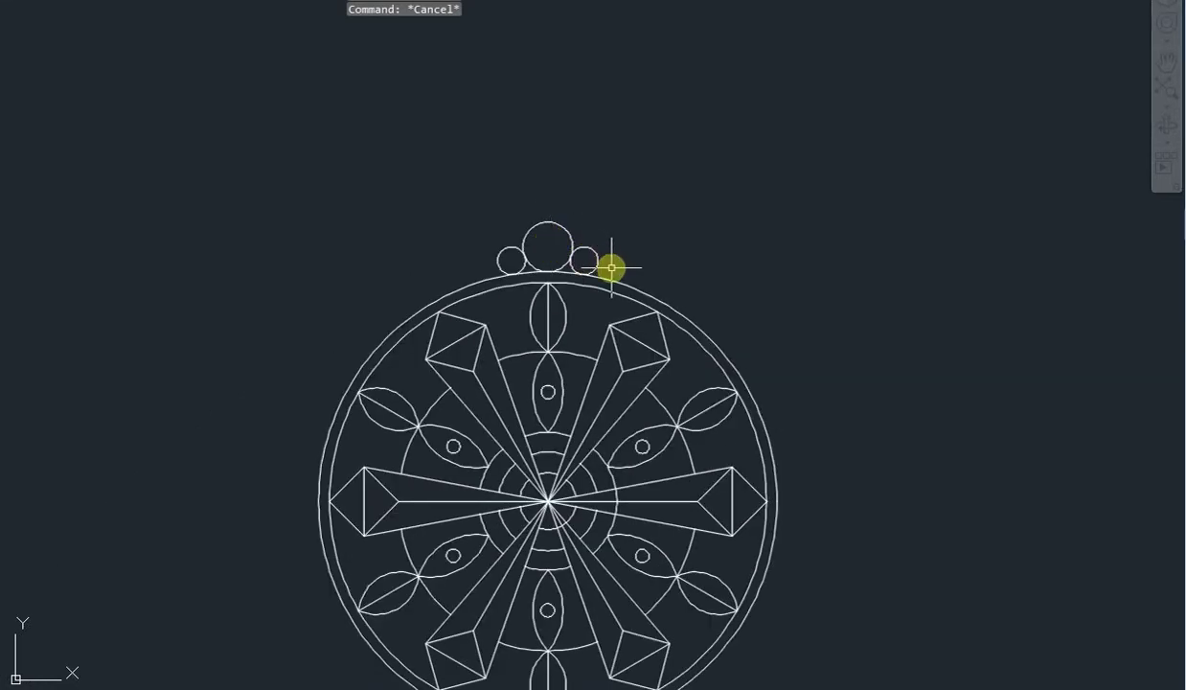
pyautogui.moveTo(620, 263); pyautogui.dragTo(440, 200)
pyautogui.write('ar')
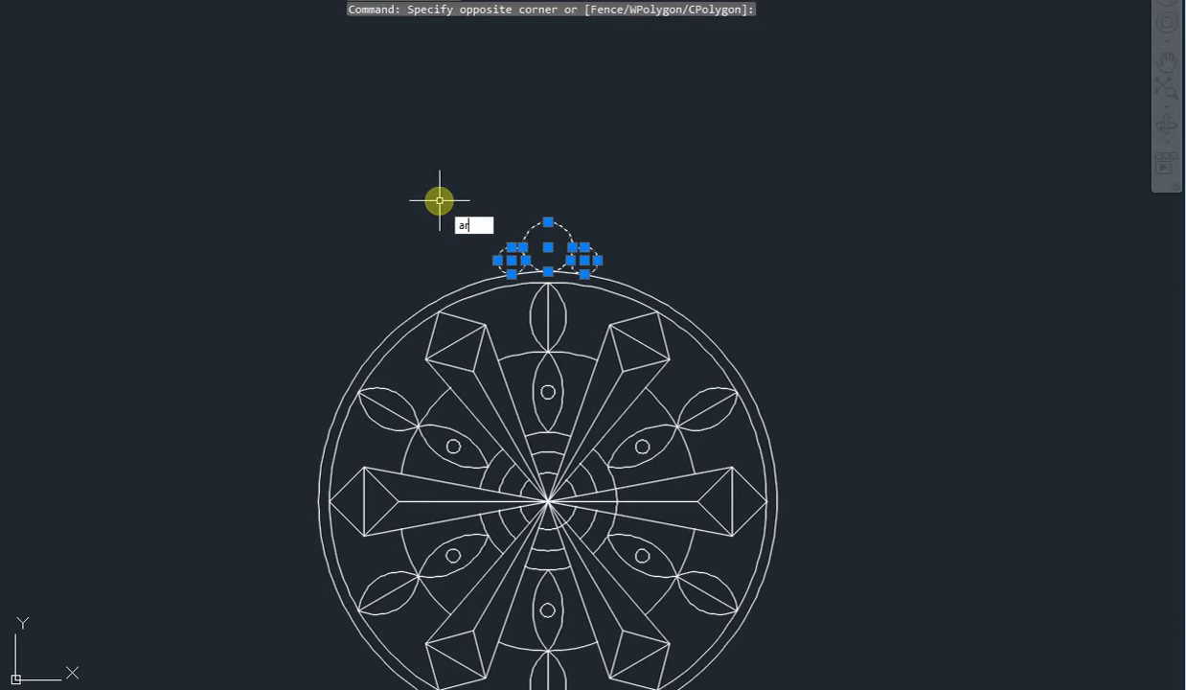
pyautogui.press('Return')
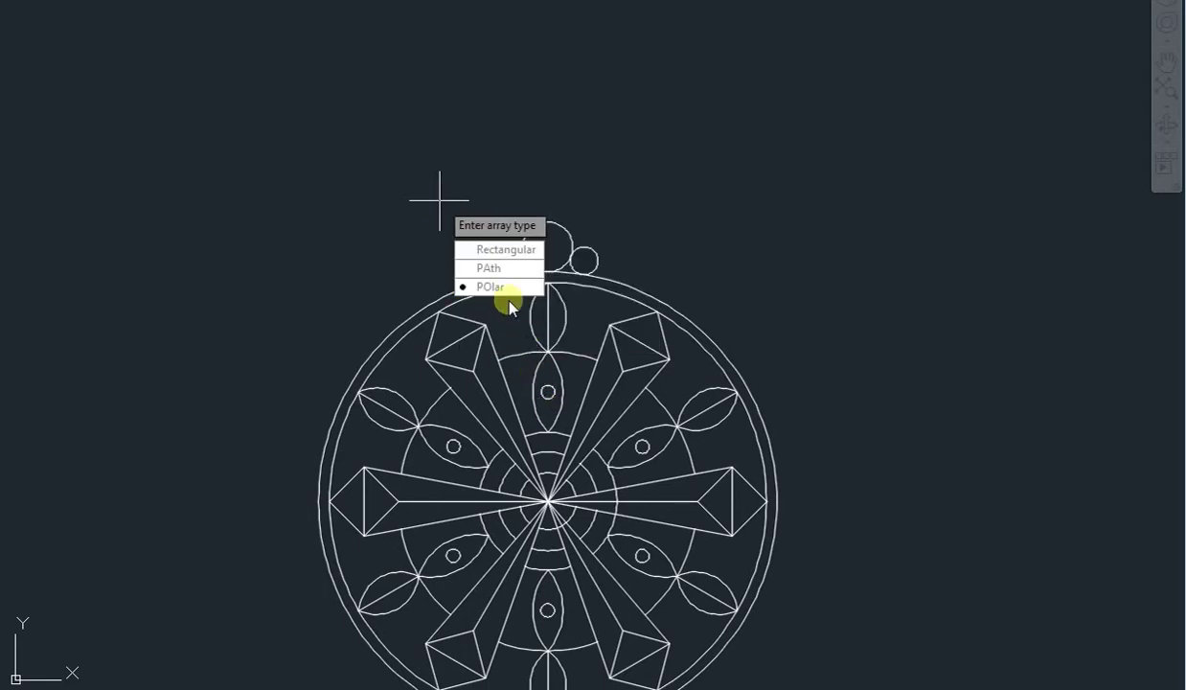
pyautogui.click(508, 297)
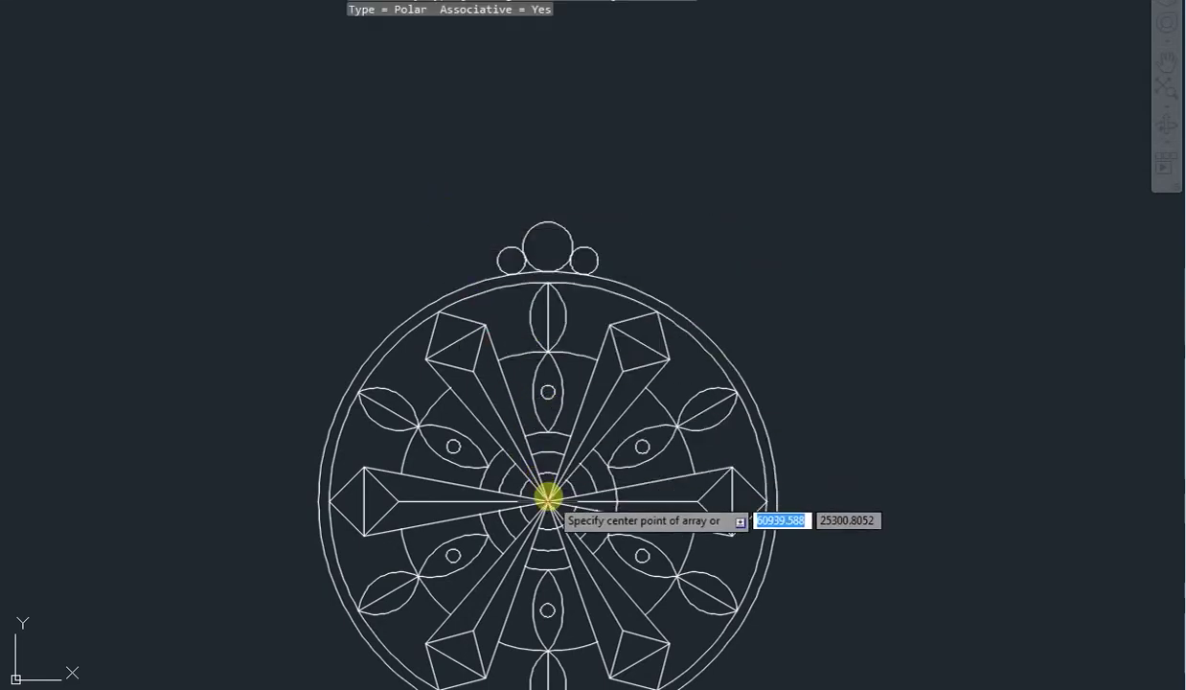
pyautogui.click(548, 497)
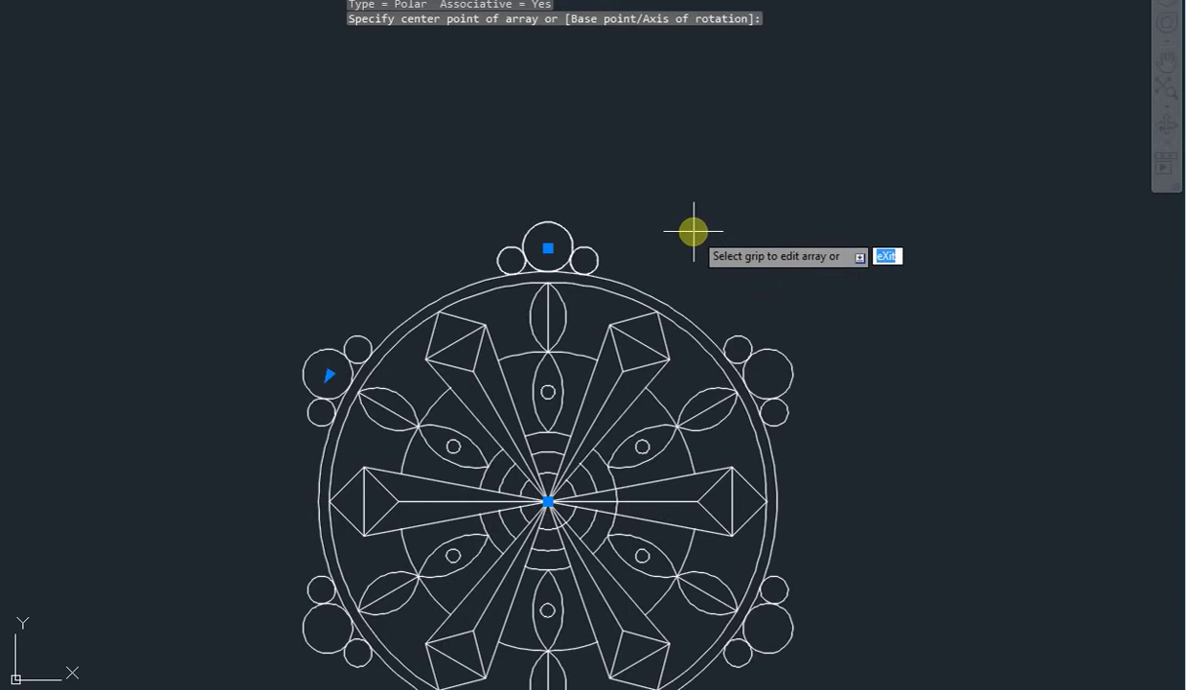
pyautogui.press('Escape')
pyautogui.press('Escape')
# Pan and zoom to bring the top of the mandala into view.
pyautogui.scroll(-2, 685, 252)
pyautogui.moveTo(677, 259); pyautogui.dragTo(637, 223, button='middle')
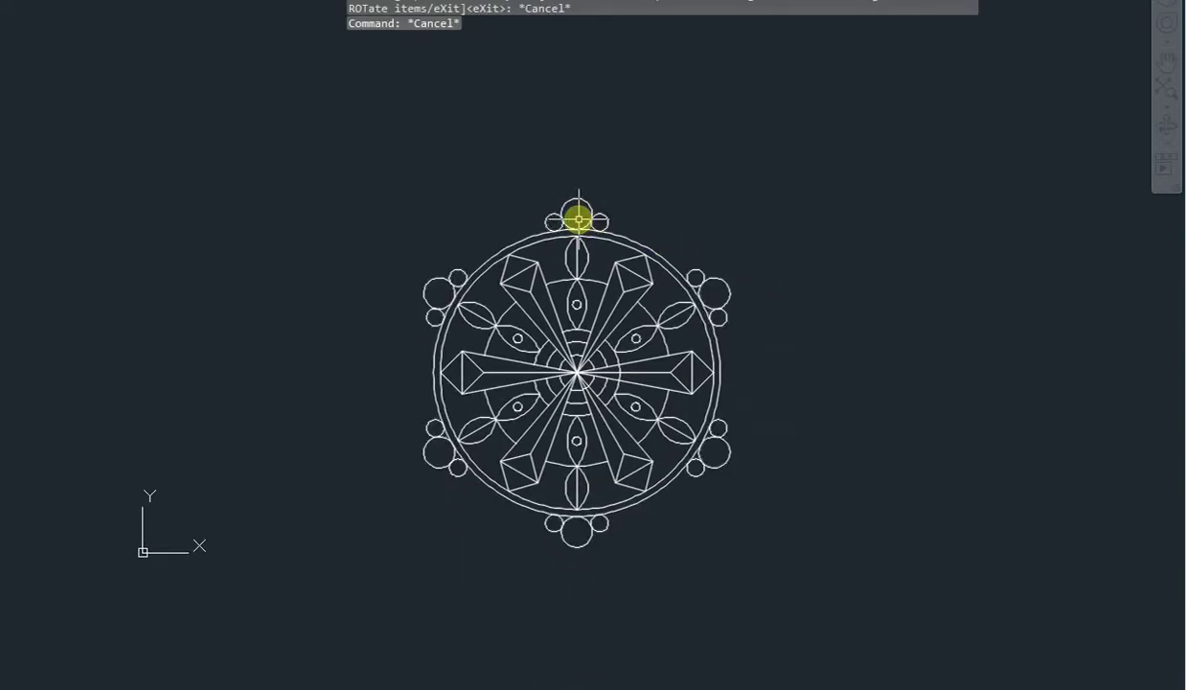
pyautogui.scroll(2, 579, 220)
pyautogui.scroll(-1, 379, 204)
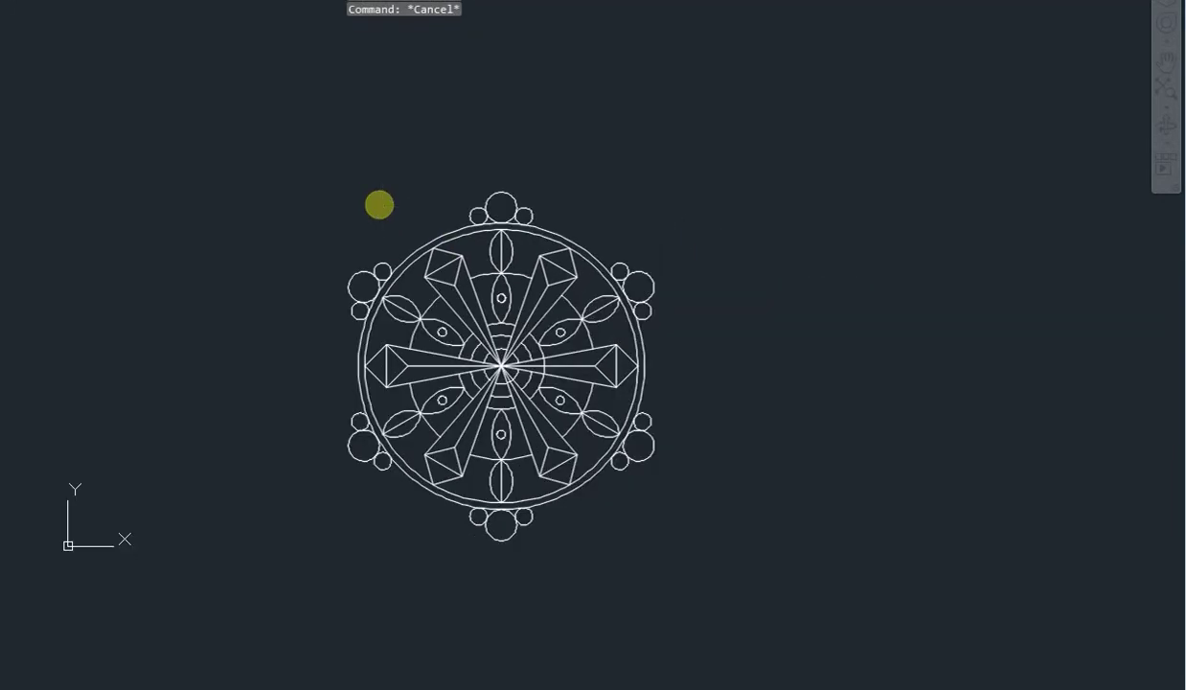
pyautogui.moveTo(400, 197)
pyautogui.mouseDown(button='middle')
pyautogui.moveTo(414, 183)
pyautogui.moveTo(387, 202)
pyautogui.mouseUp(button='middle')
pyautogui.scroll(2, 451, 237)
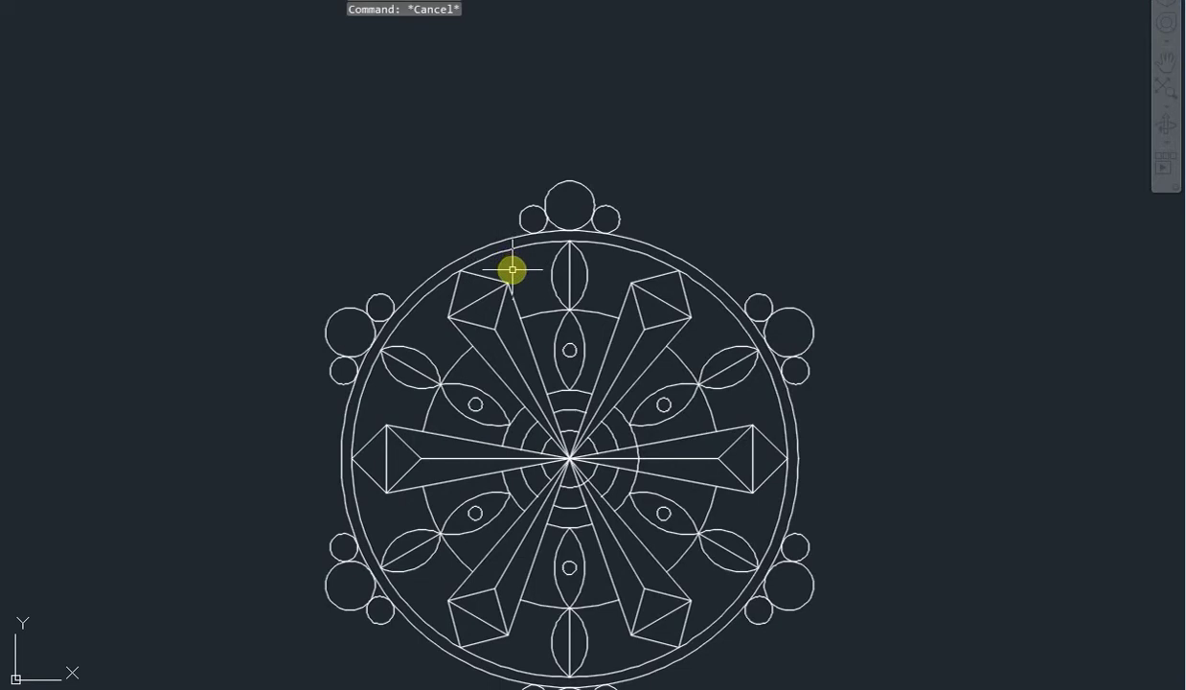
pyautogui.moveTo(502, 326); pyautogui.dragTo(485, 259, button='middle')
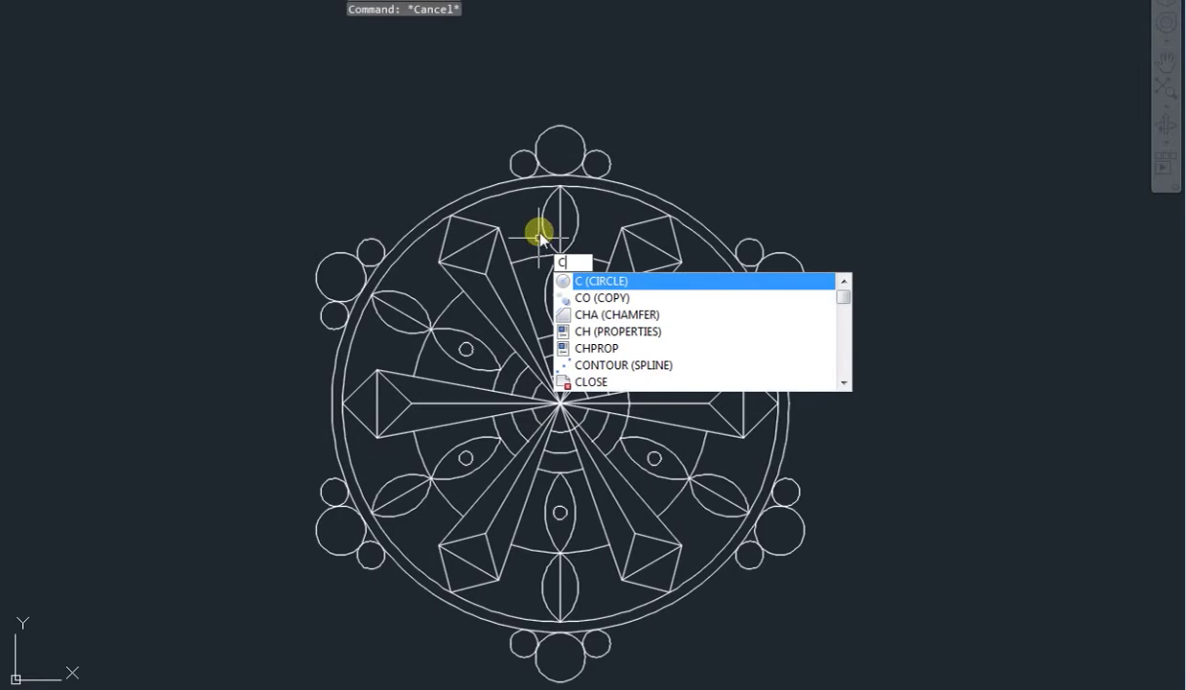
# Draw a small circle centred inside the top crown circle.
pyautogui.press('Escape')
pyautogui.write('c')
pyautogui.press('Return')
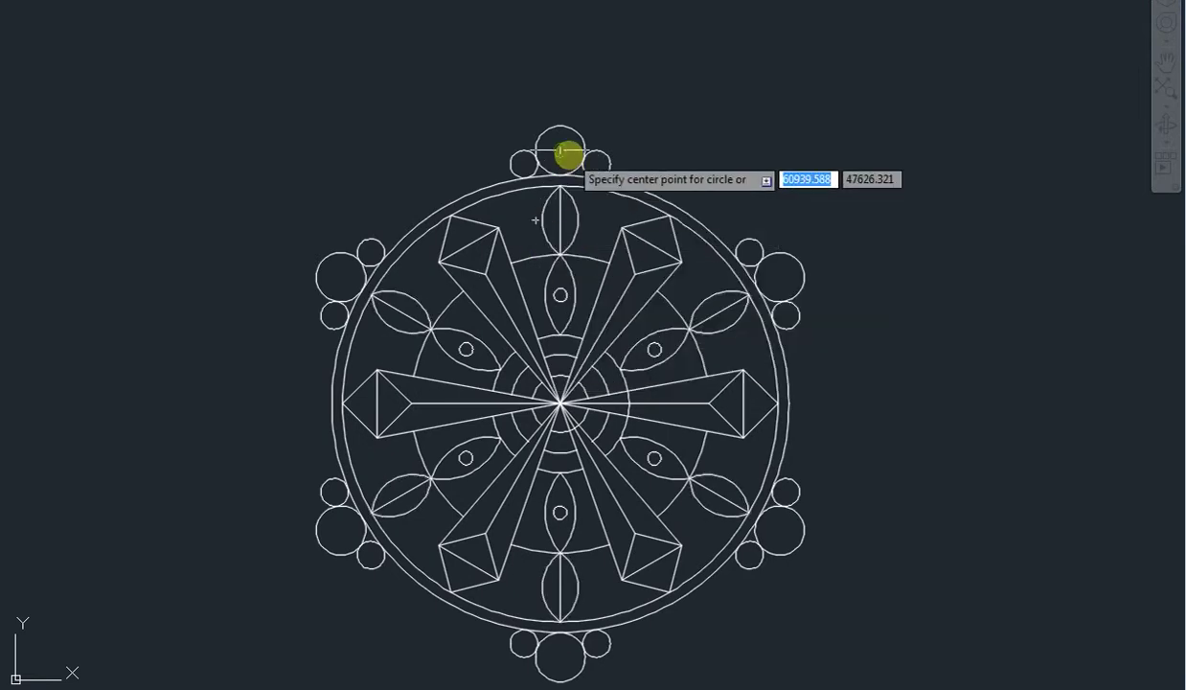
pyautogui.scroll(2, 560, 150)
pyautogui.click(558, 150)
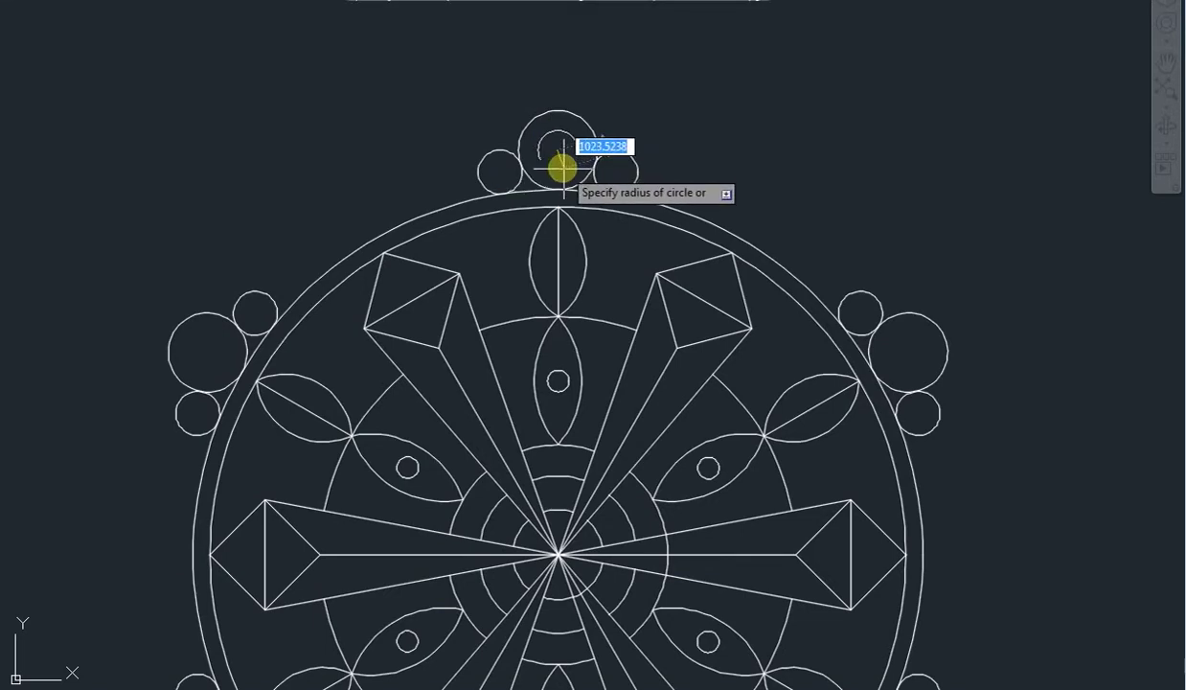
pyautogui.press('F12')
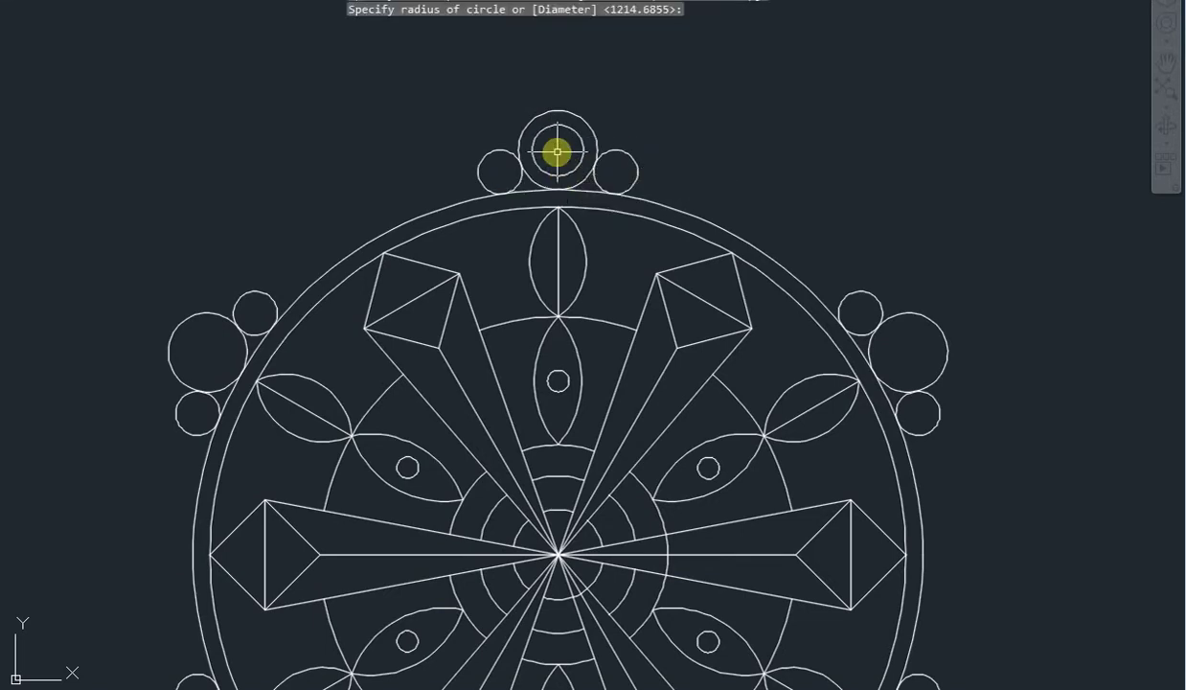
pyautogui.click(534, 165)
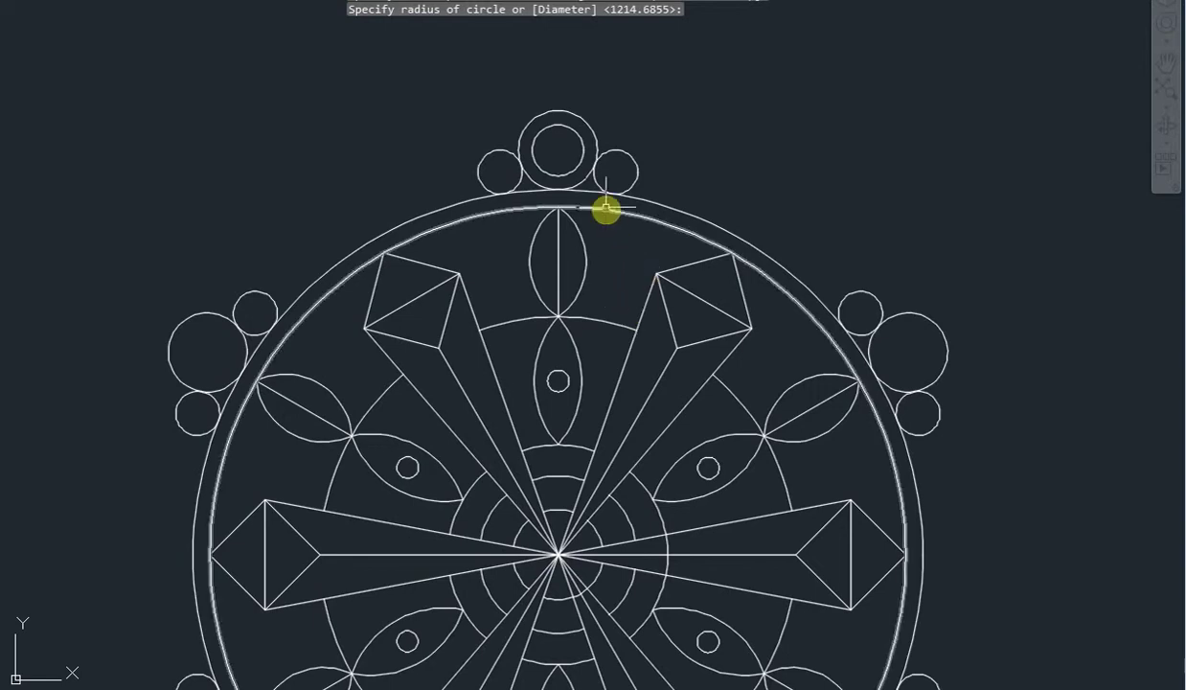
pyautogui.press('Escape')
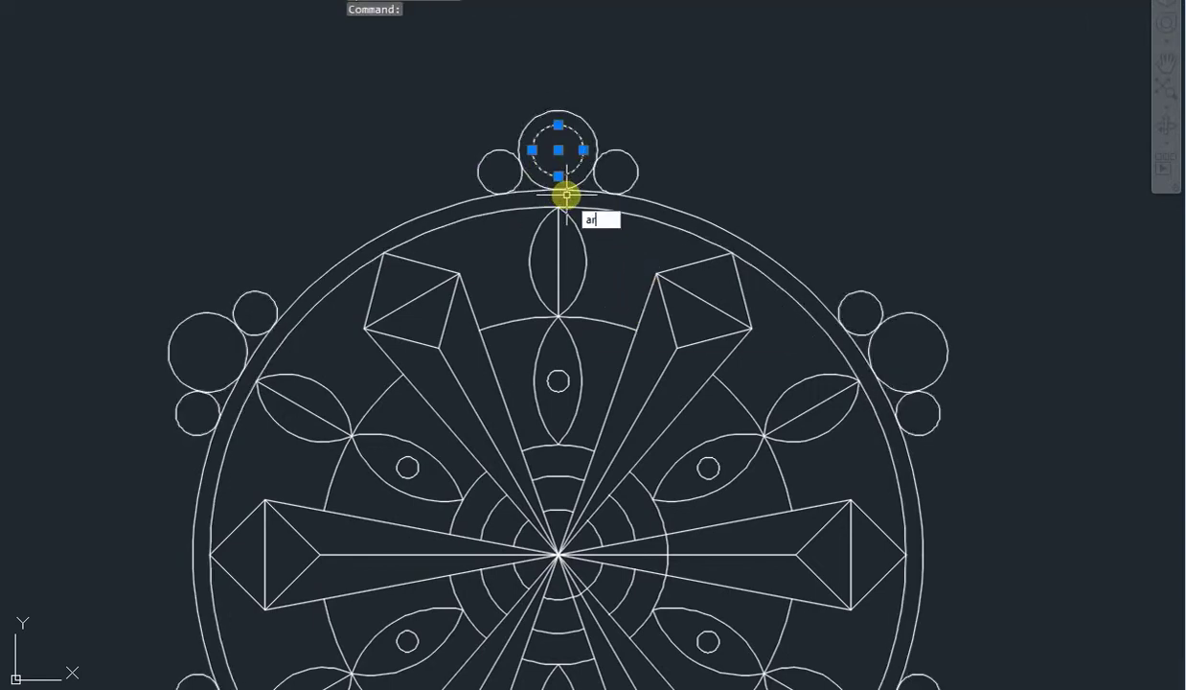
# Polar-array the small circle about the mandala centre into all six crown circles.
pyautogui.press('Return')
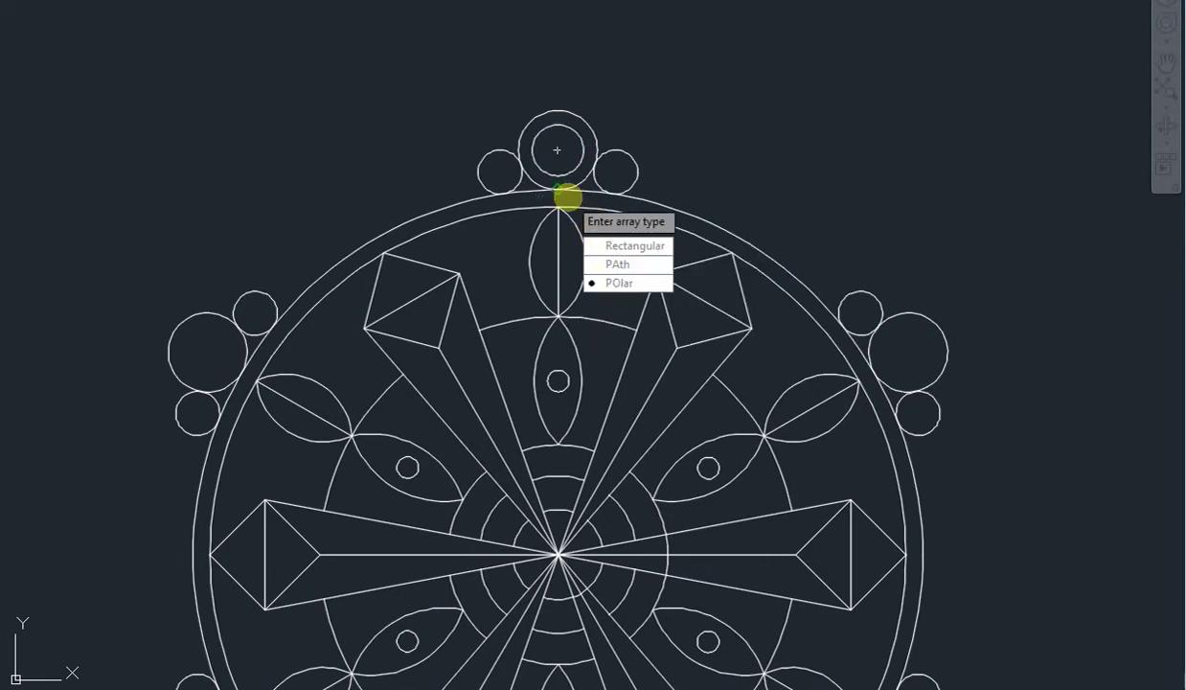
pyautogui.press('Return')
pyautogui.click(557, 552)
pyautogui.press('Escape')
pyautogui.scroll(-3, 734, 245)
pyautogui.moveTo(735, 245)
pyautogui.mouseDown(button='middle')
pyautogui.moveTo(651, 305)
pyautogui.moveTo(538, 318)
pyautogui.mouseUp(button='middle')
pyautogui.scroll(3, 537, 318)
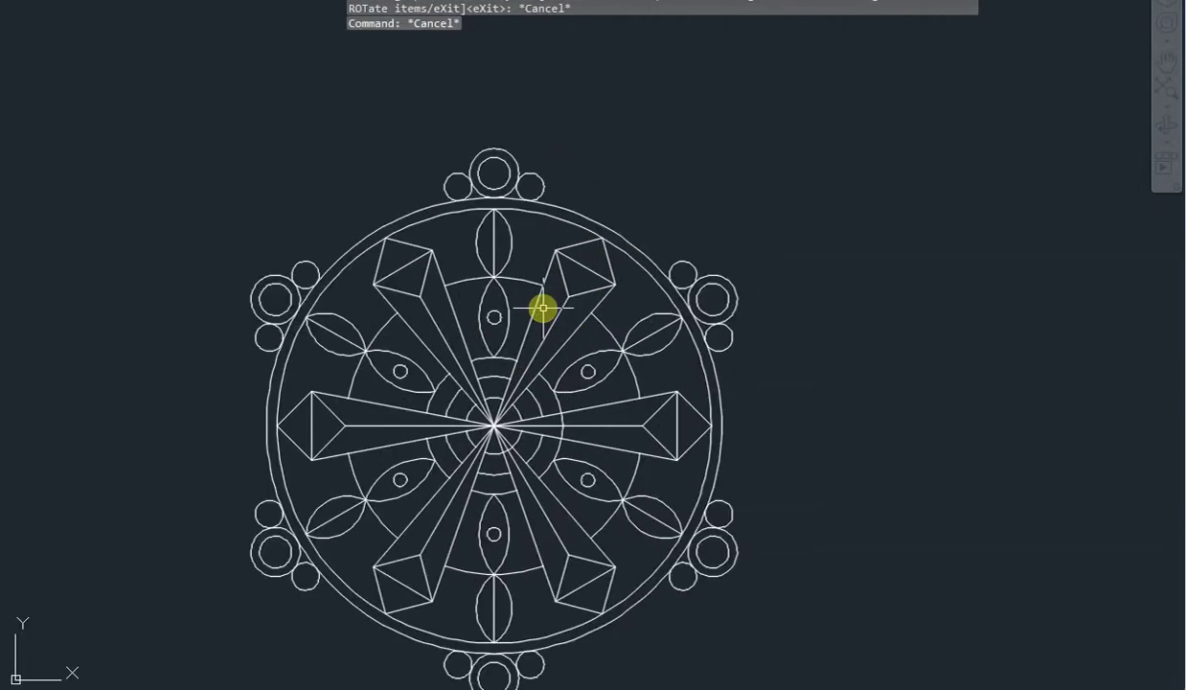
pyautogui.moveTo(535, 284); pyautogui.dragTo(540, 298, button='middle')
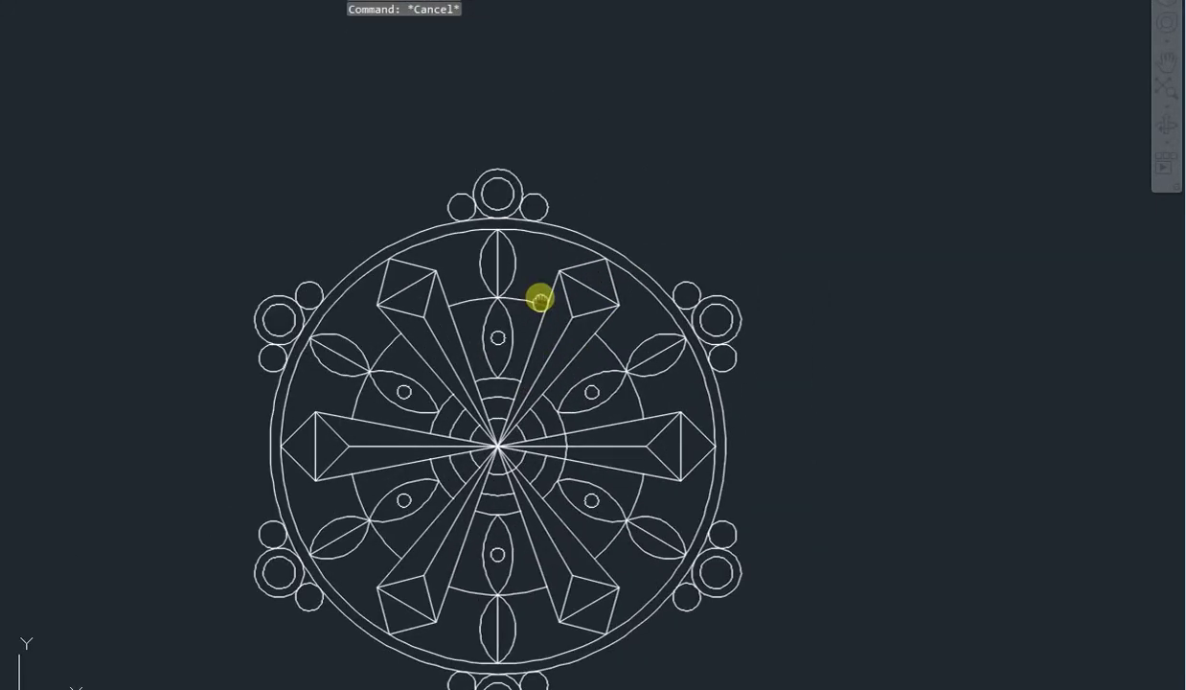
pyautogui.scroll(2, 390, 249)
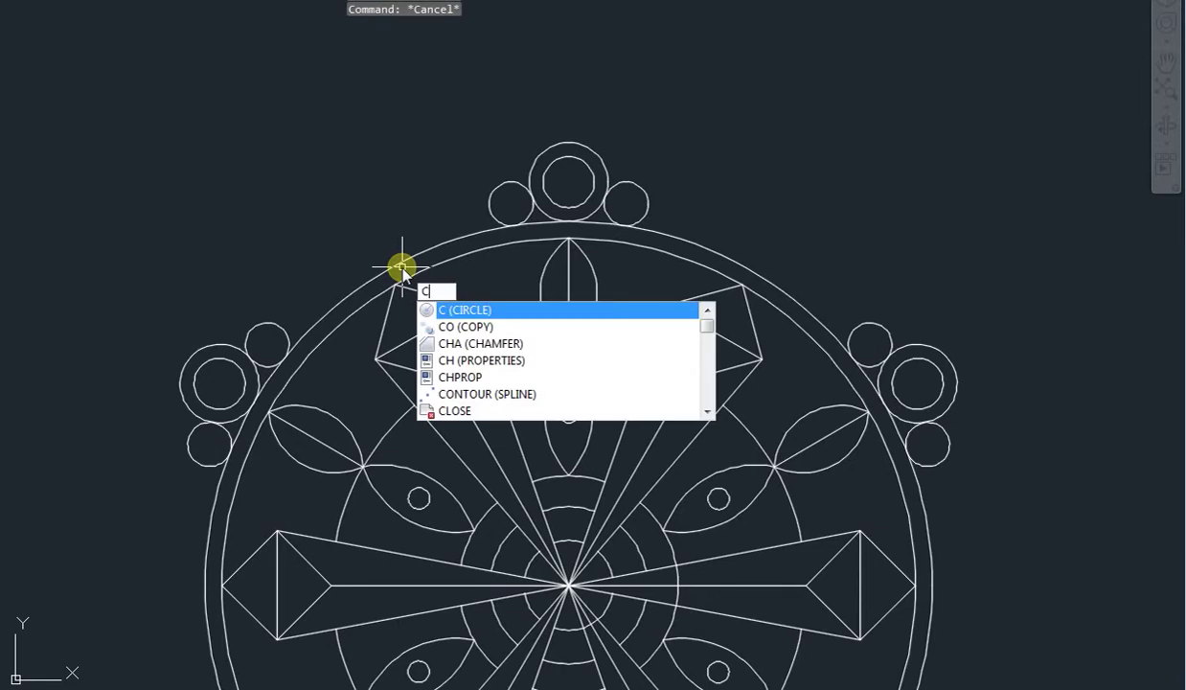
# Draw a circle just outside the outer ring, between the top and upper-left crowns.
pyautogui.press('Return')
pyautogui.press('Escape')
pyautogui.press('Escape')
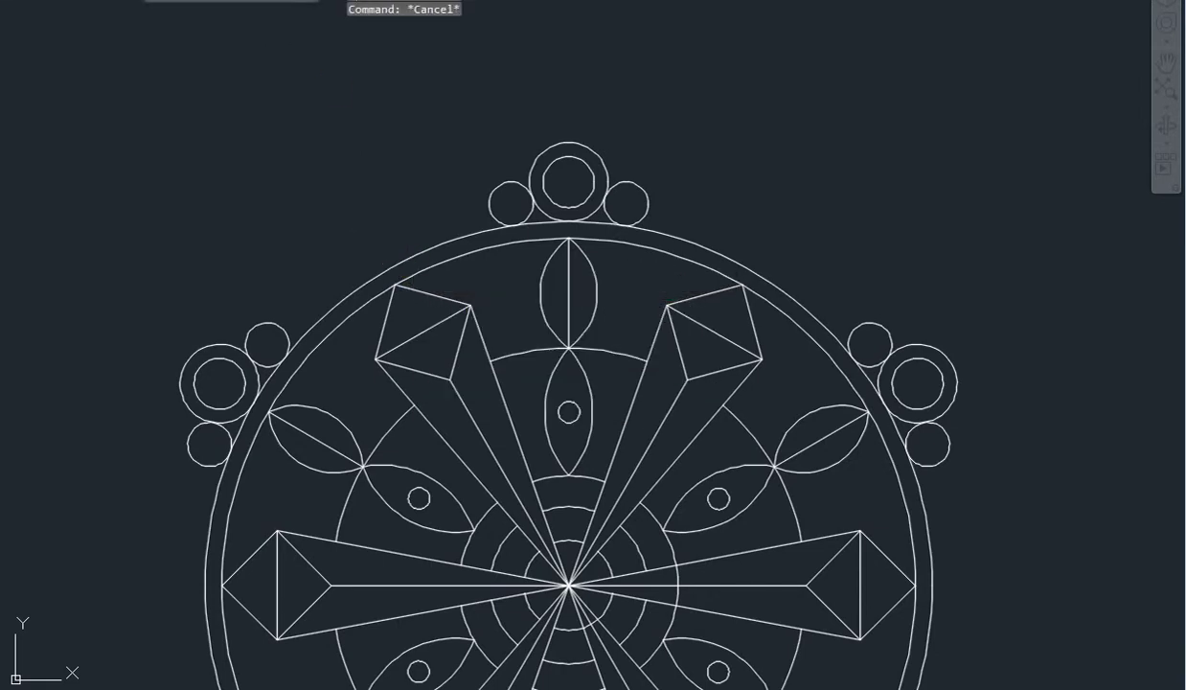
pyautogui.click(201, 1)
pyautogui.click(212, 15)
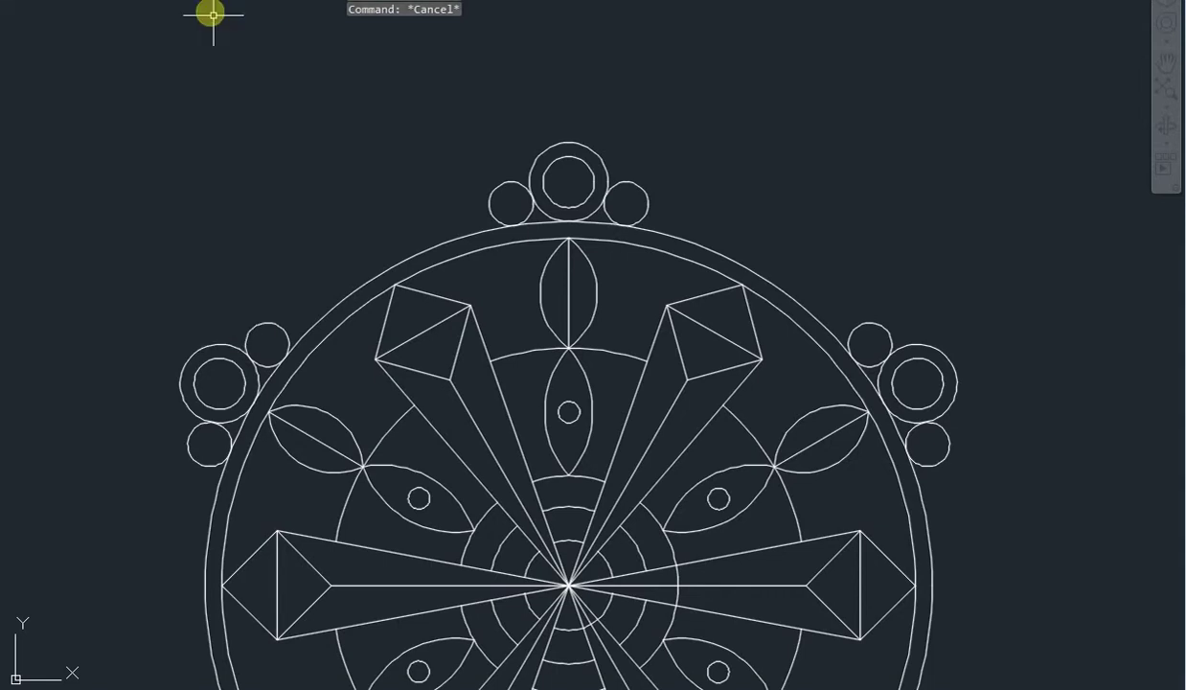
pyautogui.write('ar')
pyautogui.press('Escape')
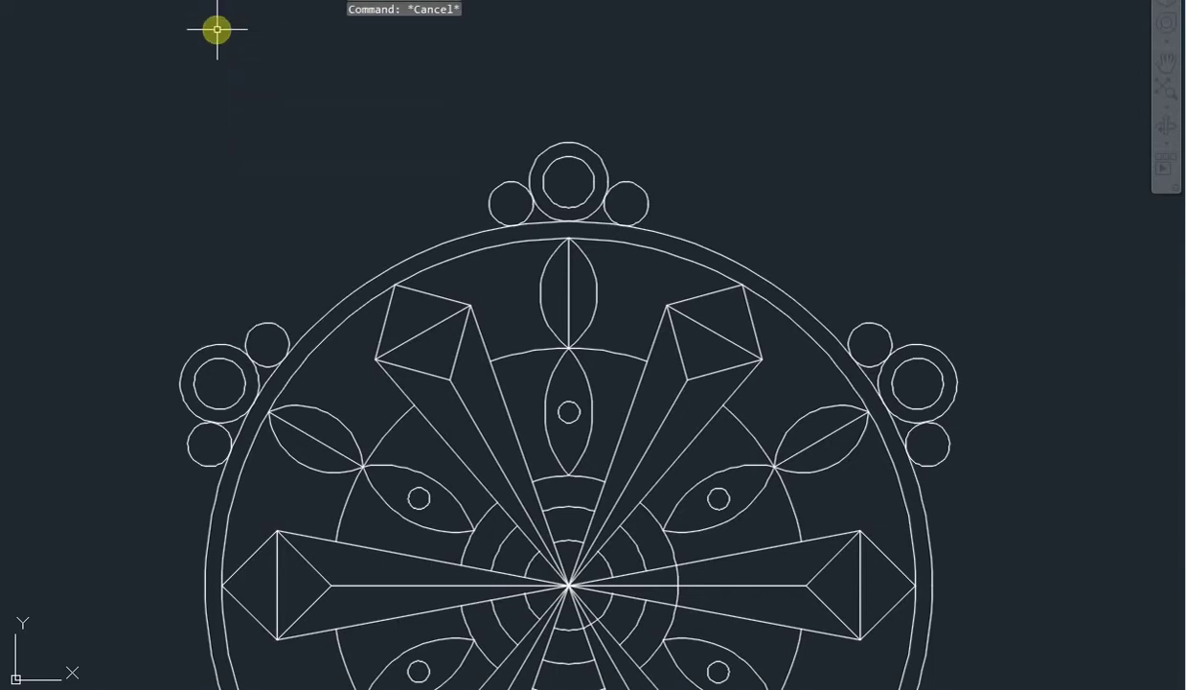
pyautogui.write('c')
pyautogui.press('Return')
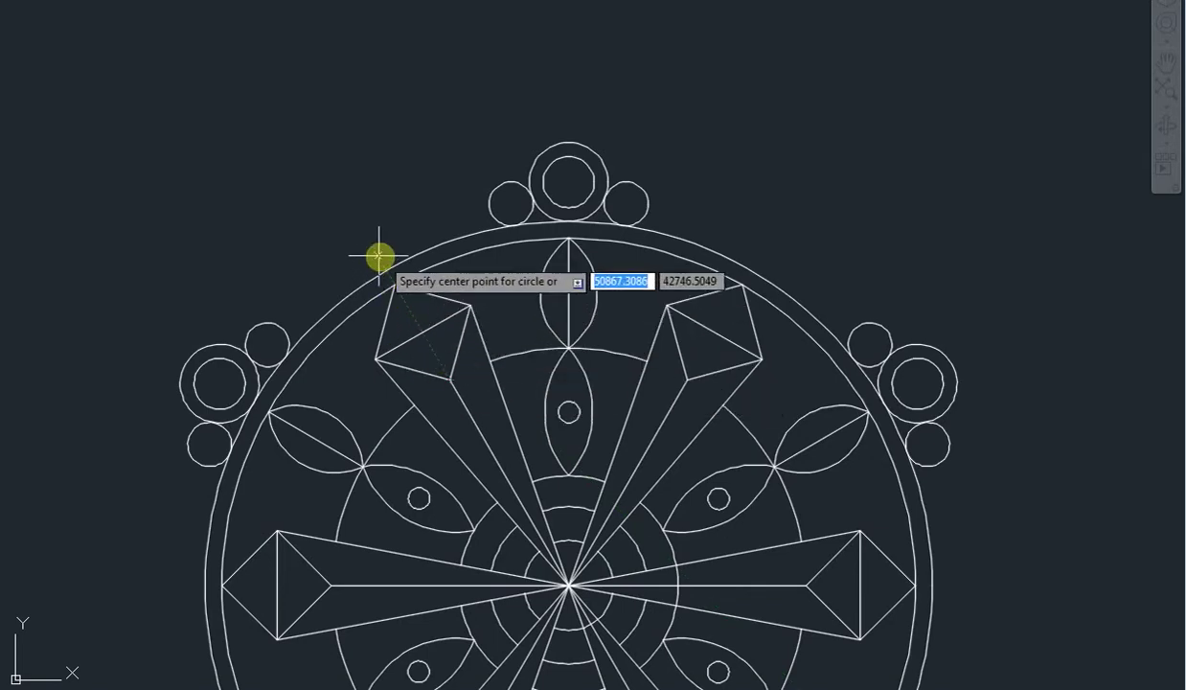
pyautogui.click(361, 227)
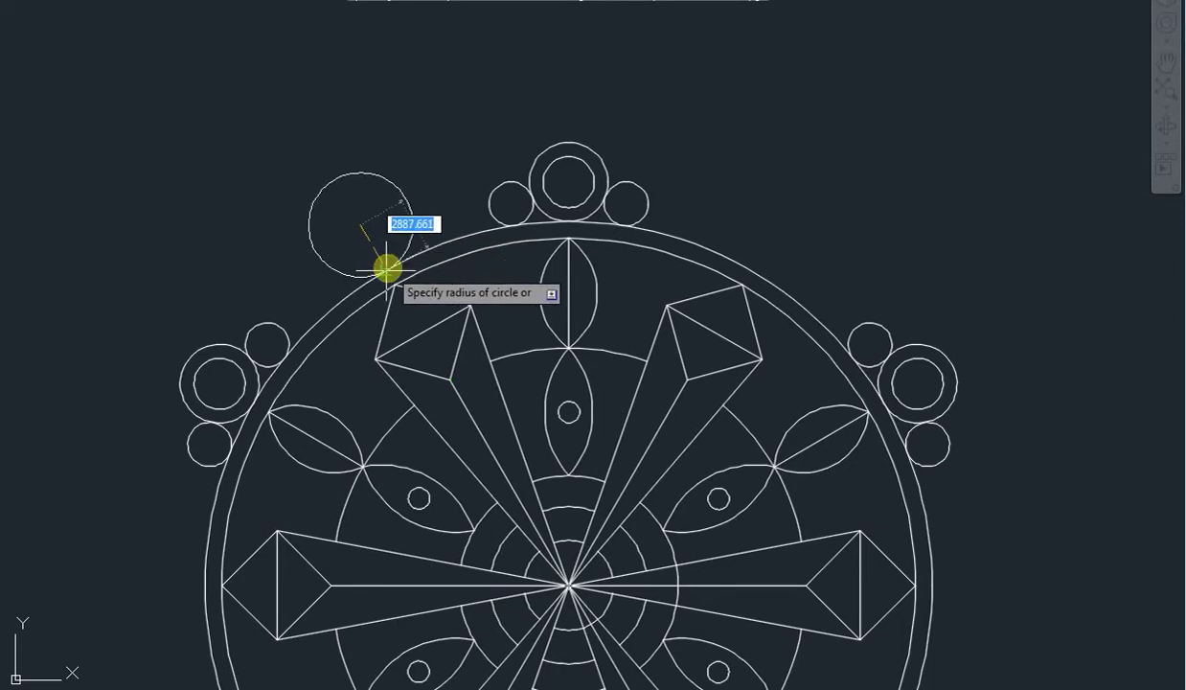
pyautogui.click(400, 273)
pyautogui.press('Escape')
pyautogui.scroll(-1, 401, 259)
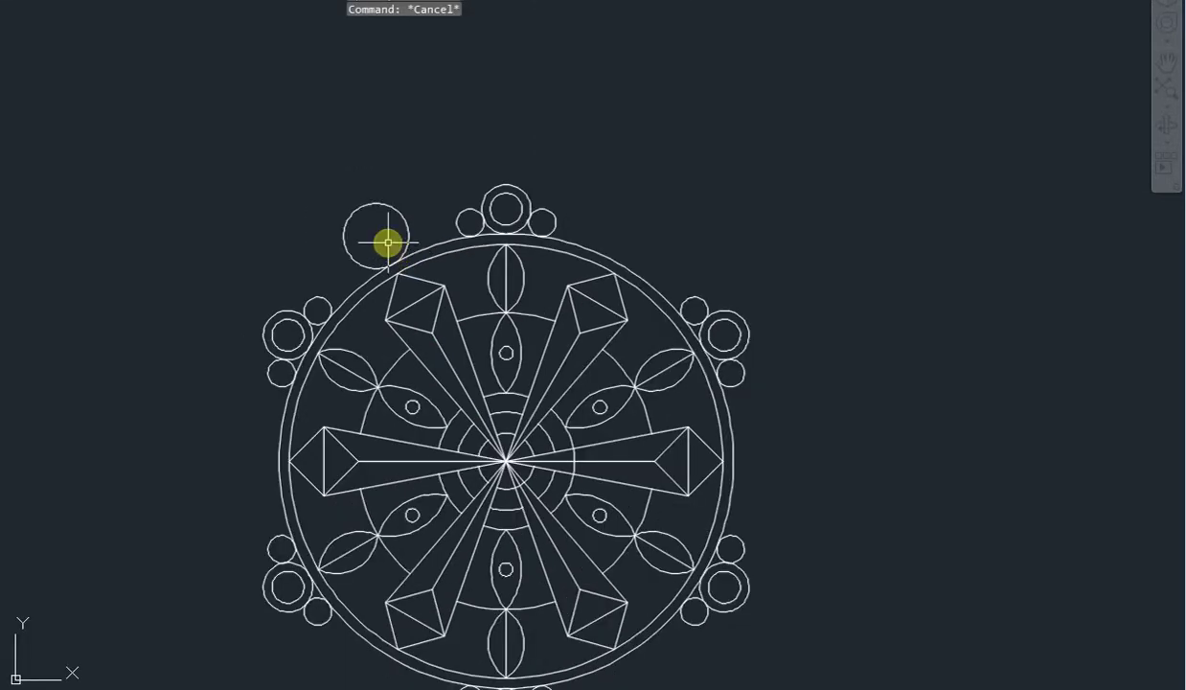
pyautogui.scroll(-1, 388, 247)
pyautogui.moveTo(391, 259); pyautogui.dragTo(403, 305, button='middle')
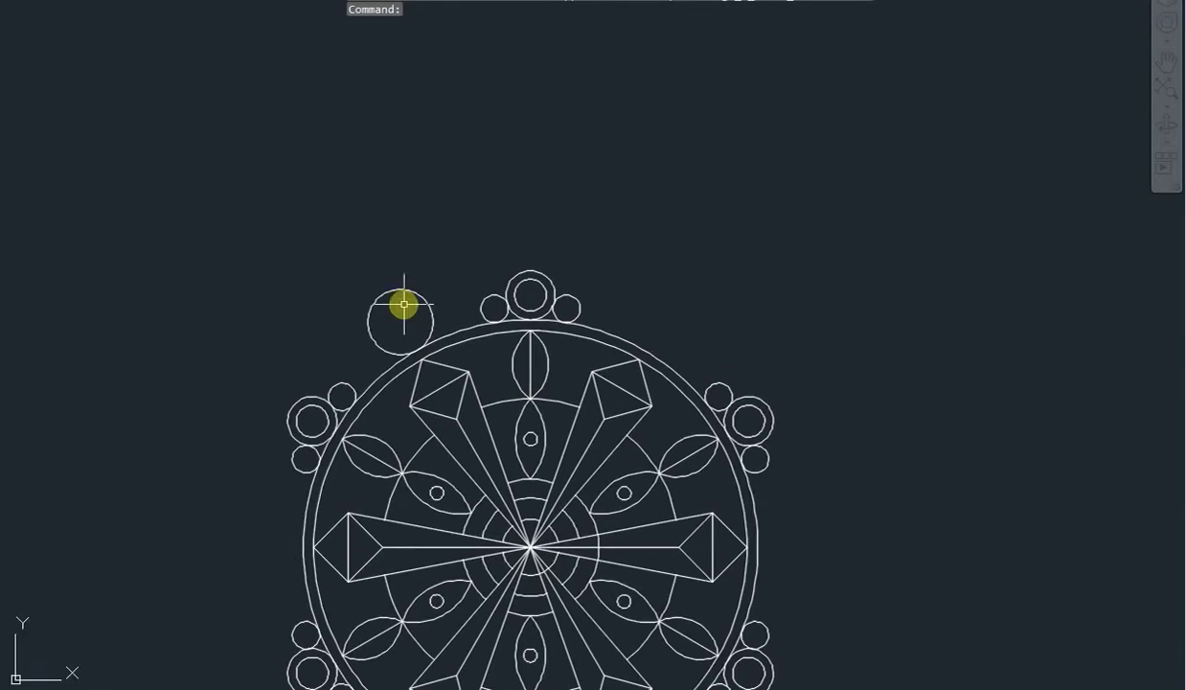
pyautogui.scroll(2, 403, 303)
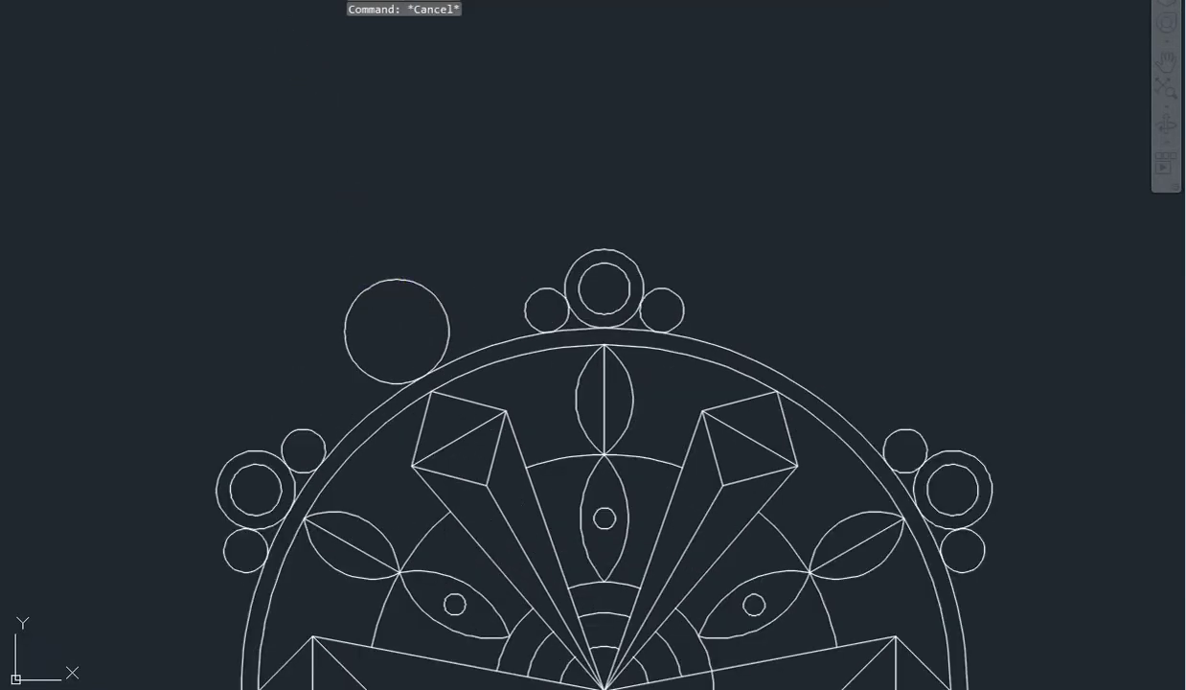
# Draw a smaller concentric circle inside the new upper-left circle.
pyautogui.press('Return')
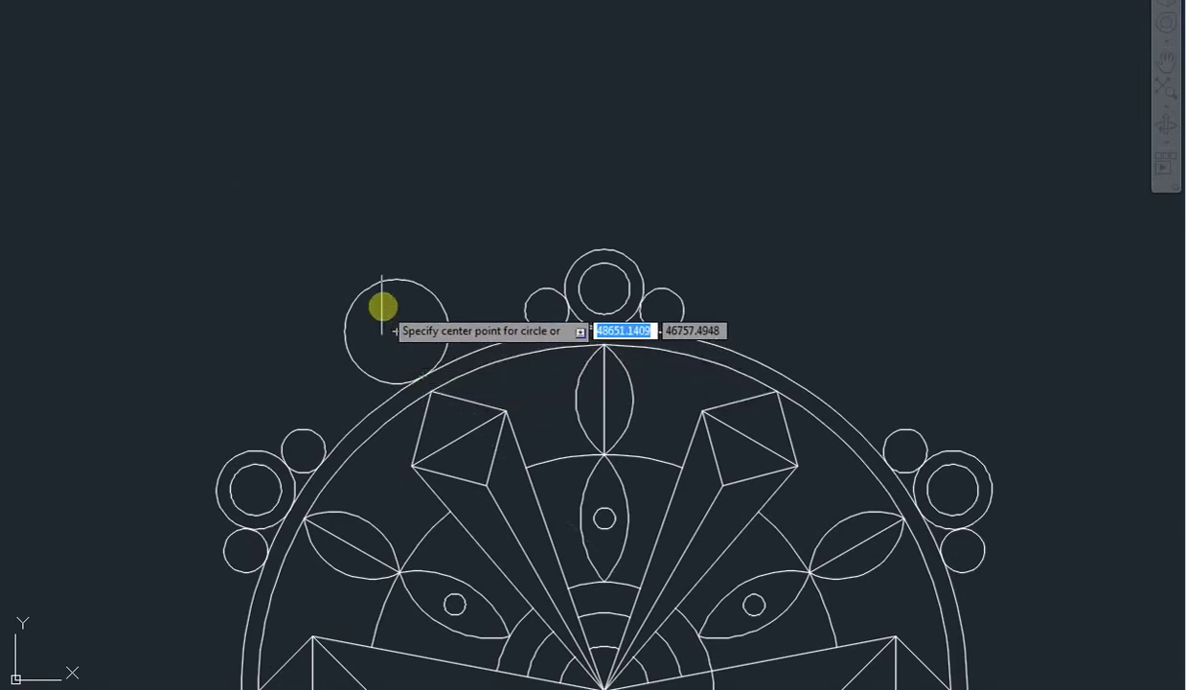
pyautogui.click(395, 335)
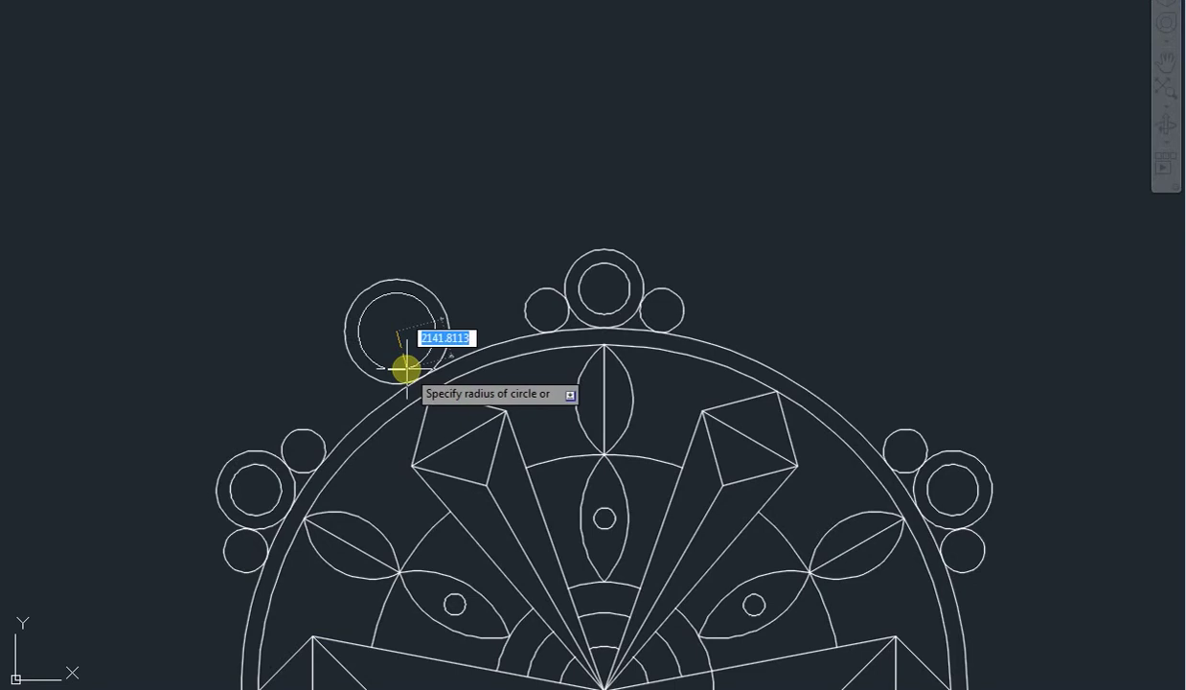
pyautogui.press('Escape')
pyautogui.scroll(-2, 442, 316)
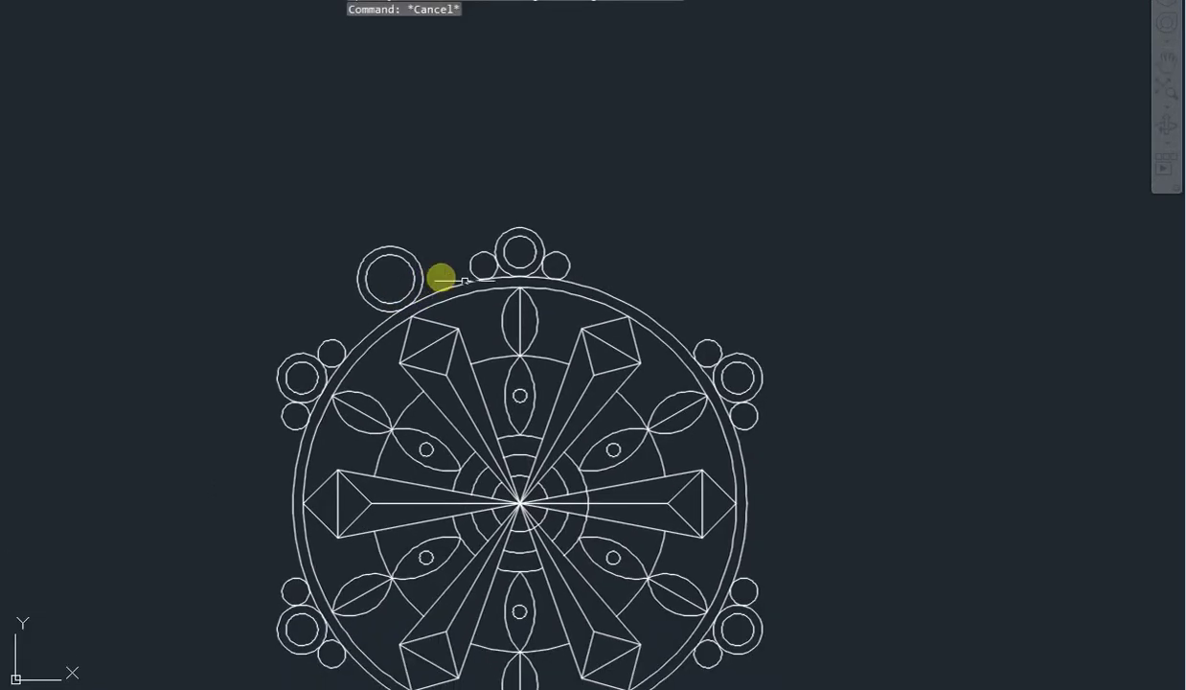
pyautogui.click(449, 274)
pyautogui.click(342, 240)
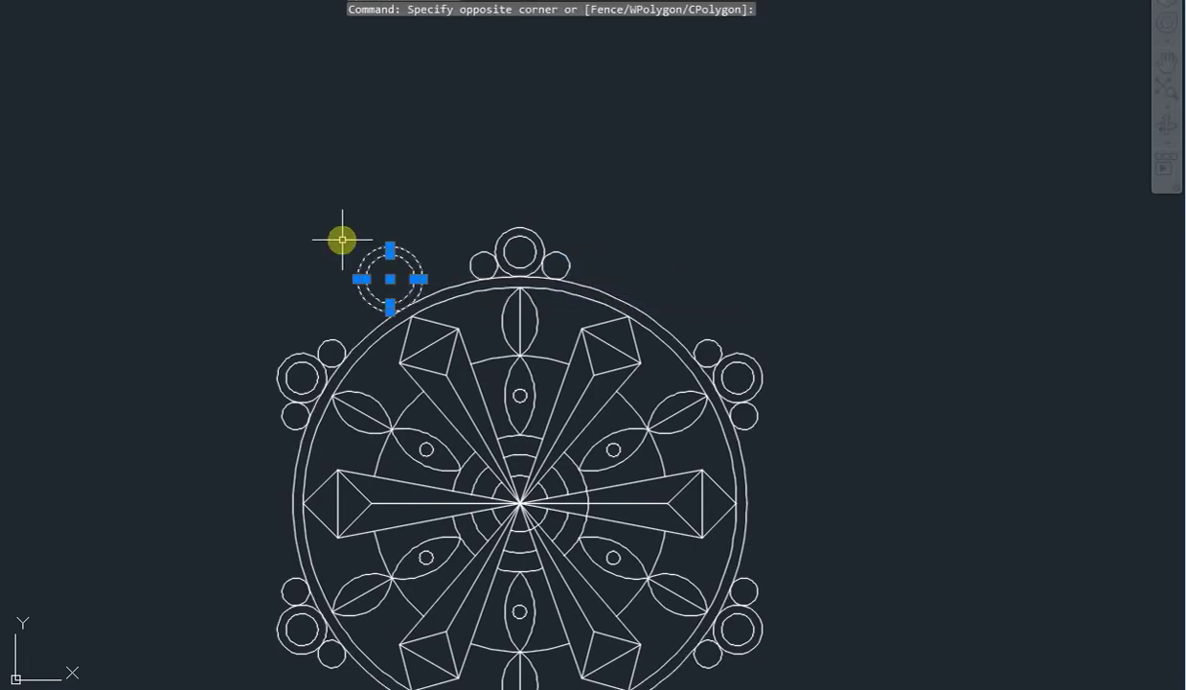
pyautogui.write('ar')
pyautogui.press('Return')
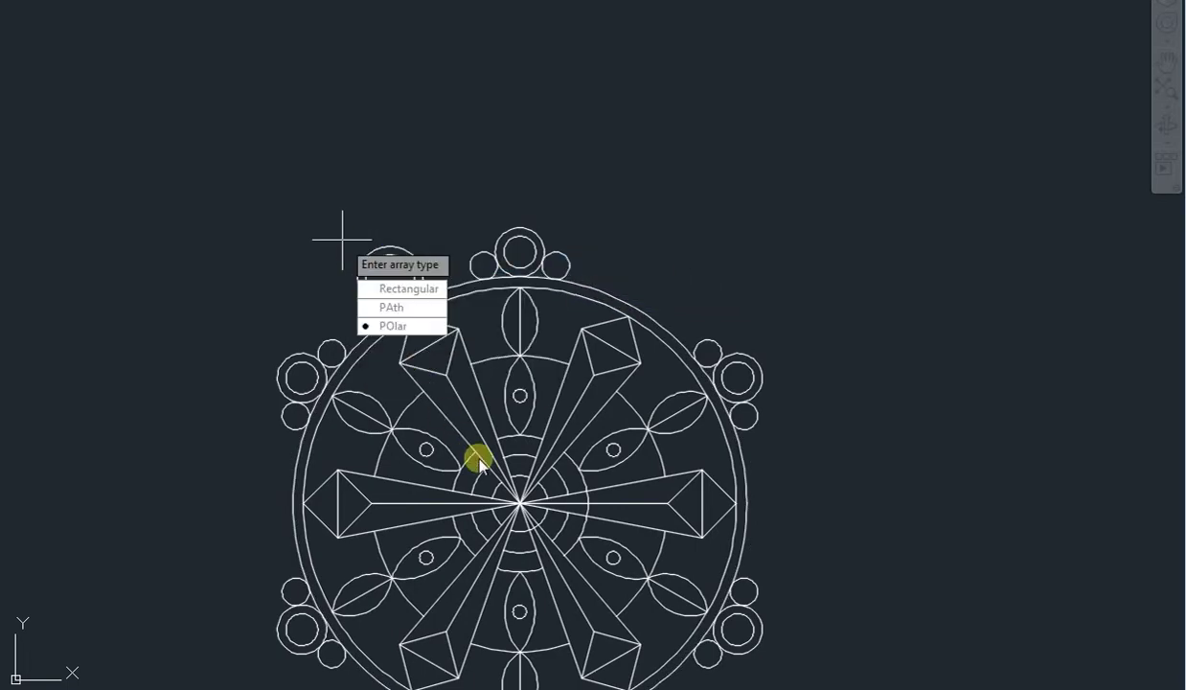
pyautogui.click(402, 326)
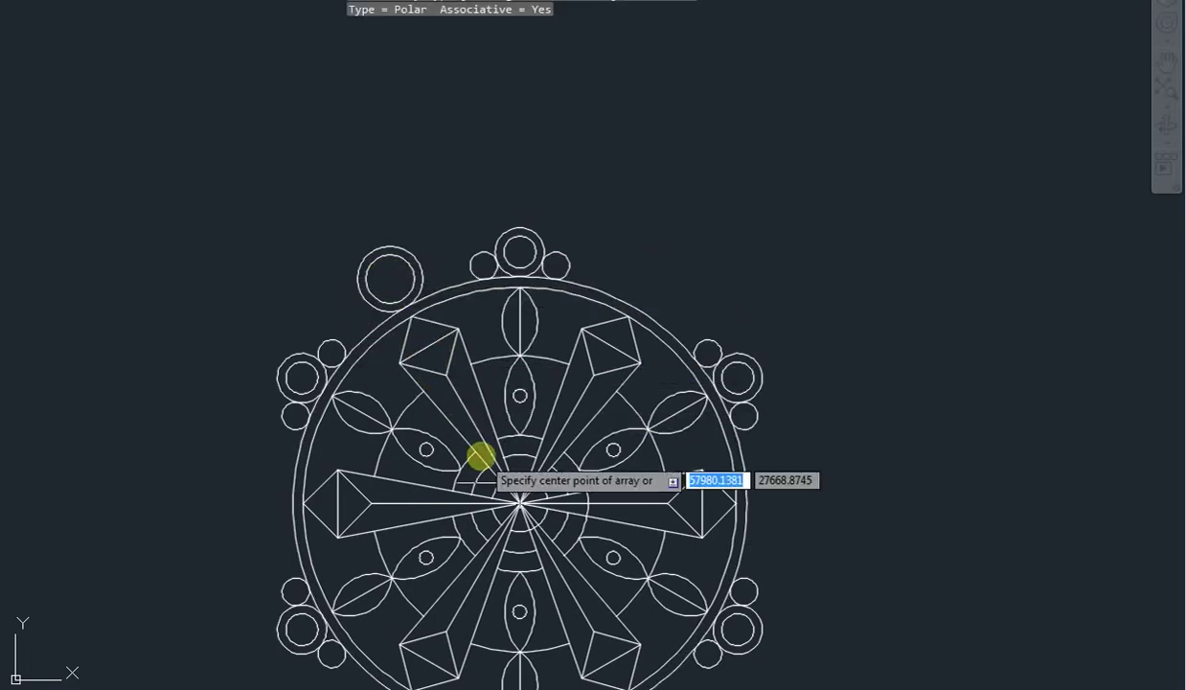
pyautogui.click(518, 502)
pyautogui.press('Escape')
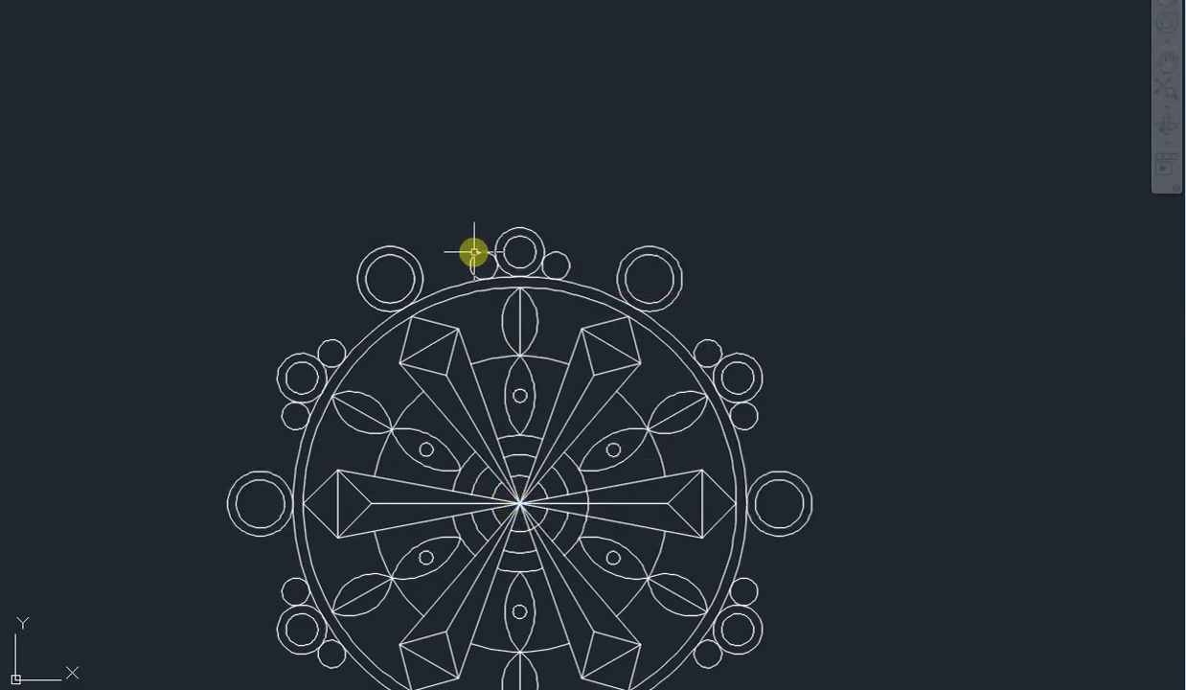
pyautogui.scroll(-2, 476, 257)
pyautogui.moveTo(482, 339); pyautogui.dragTo(480, 275, button='middle')
pyautogui.scroll(2, 479, 296)
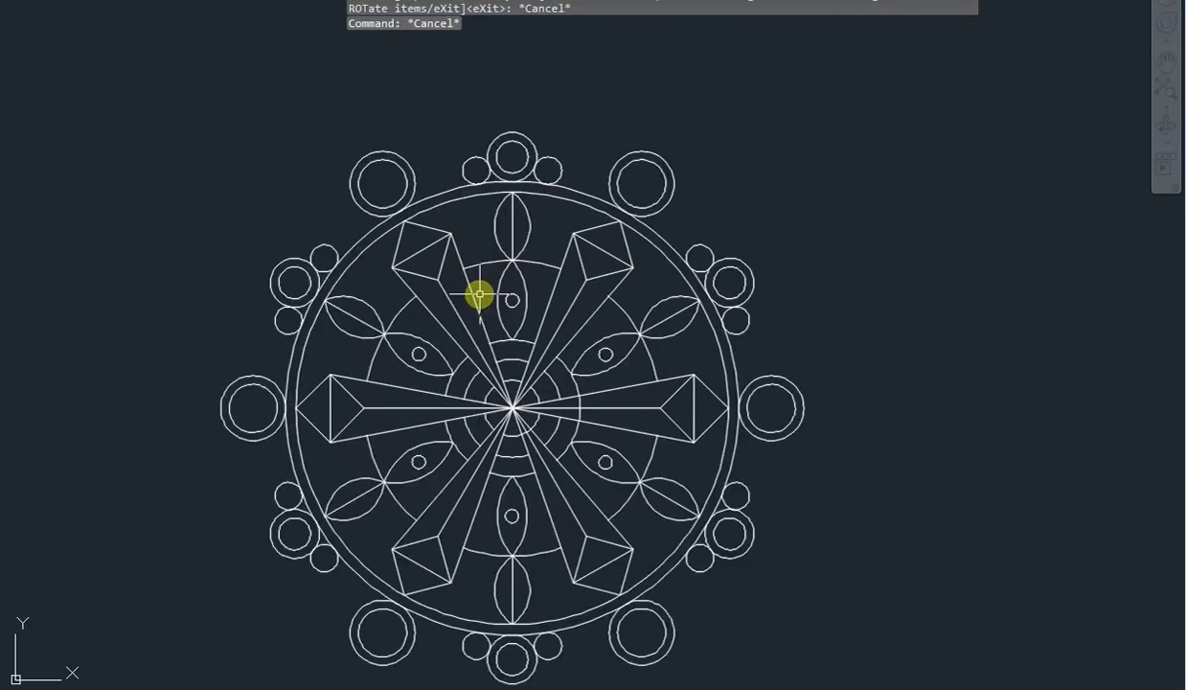
pyautogui.press('Escape')
pyautogui.moveTo(506, 375); pyautogui.dragTo(524, 334, button='middle')
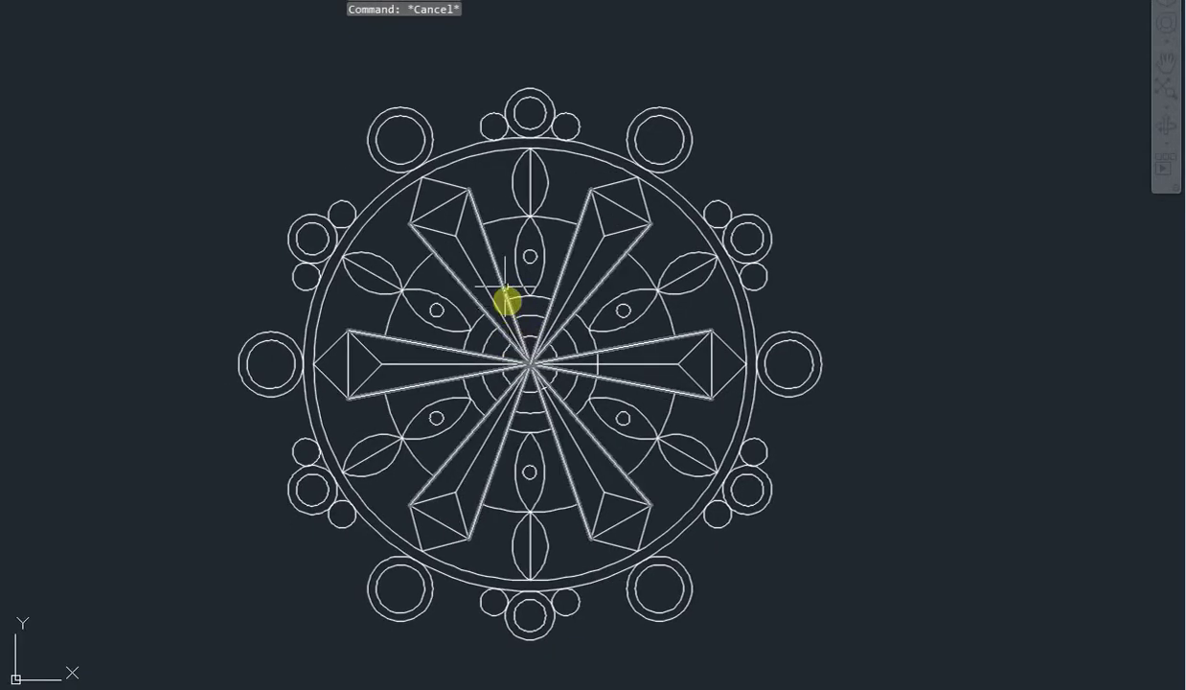
pyautogui.scroll(-2, 498, 172)
pyautogui.moveTo(499, 234); pyautogui.dragTo(506, 260, button='middle')
pyautogui.scroll(2, 518, 232)
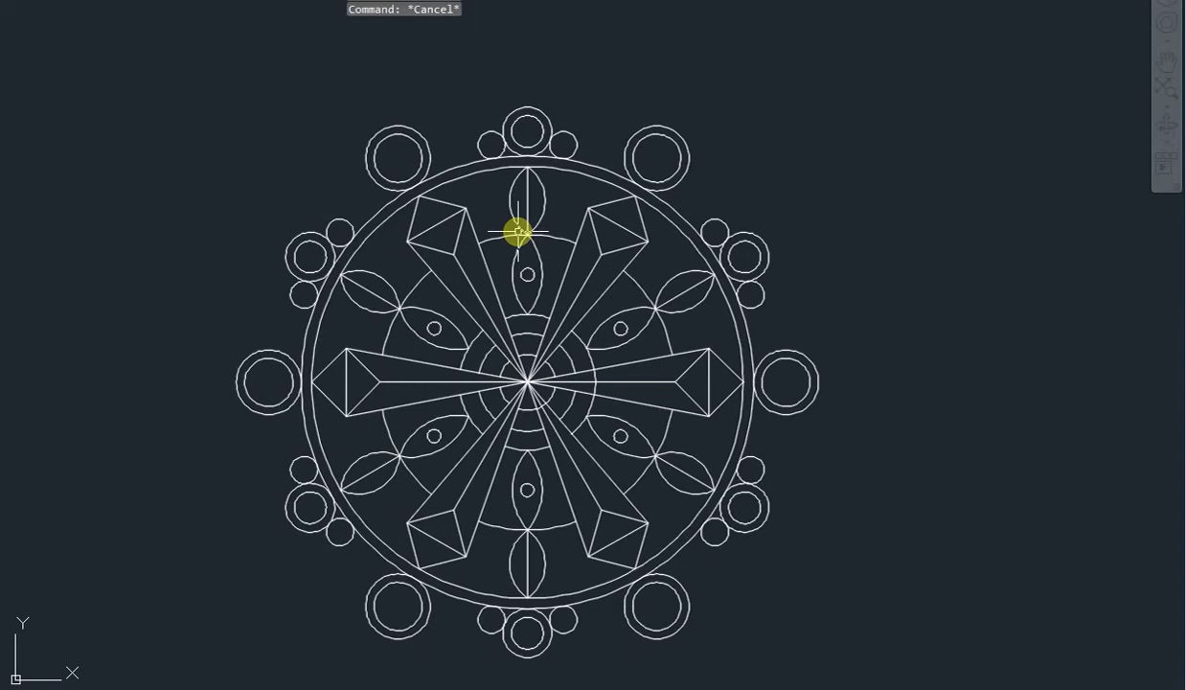
pyautogui.write('H')
pyautogui.press('Return')
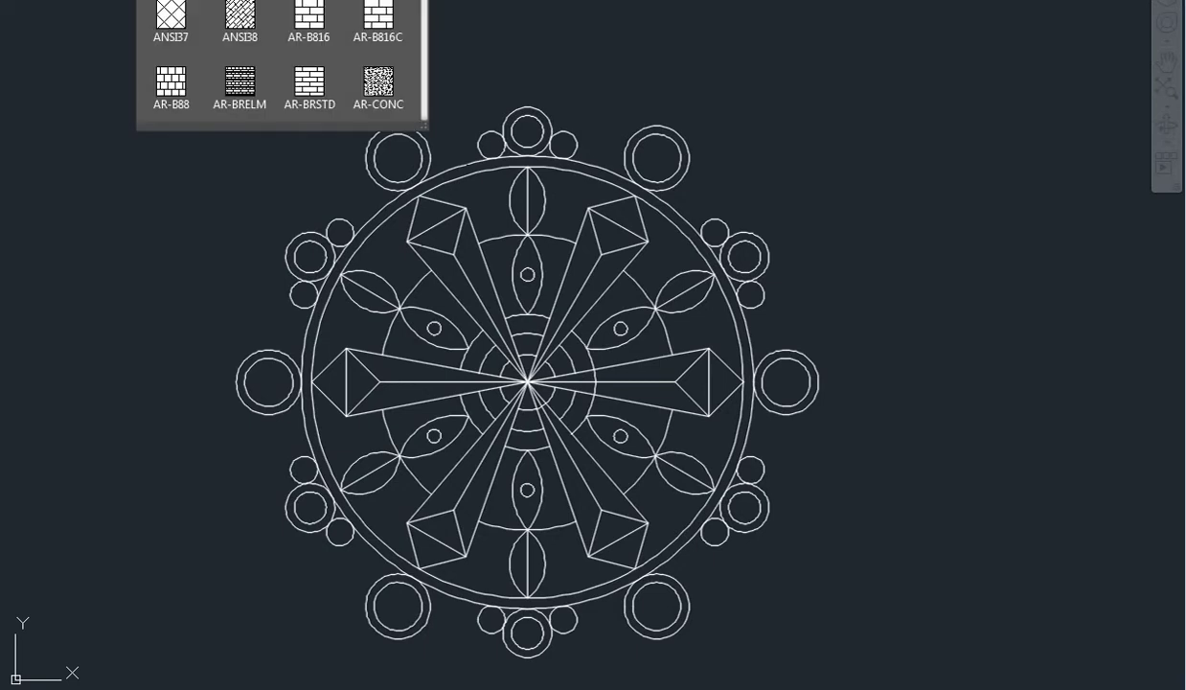
pyautogui.scroll(-2, 361, 82)
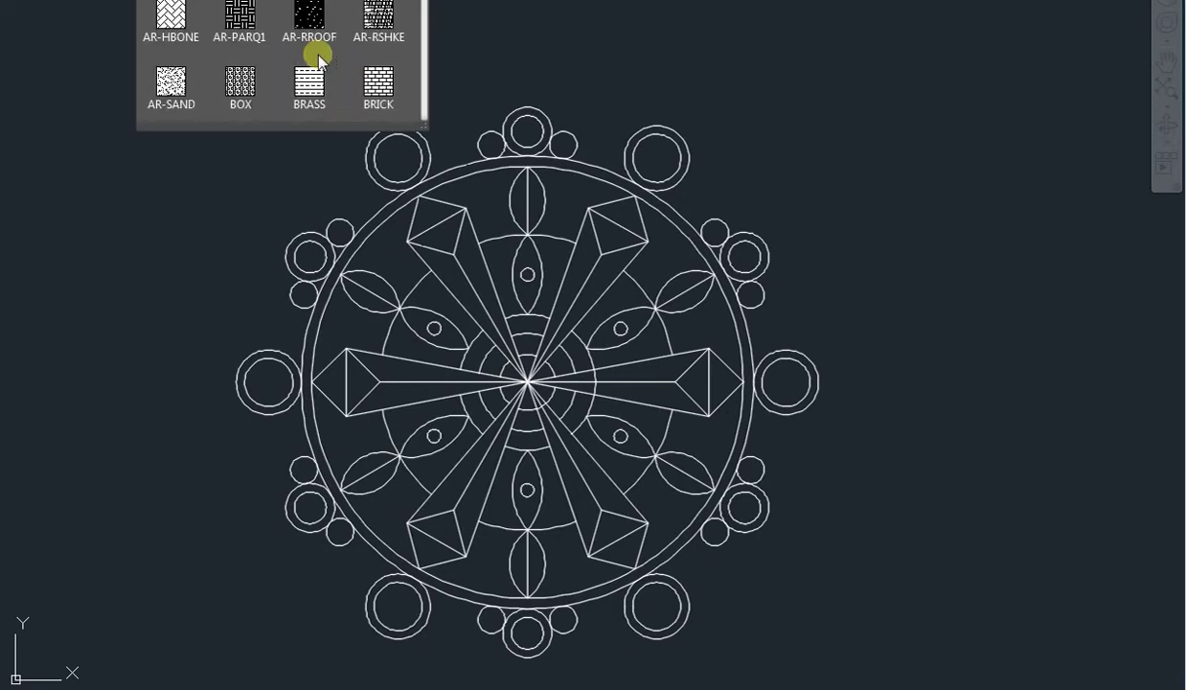
pyautogui.click(243, 24)
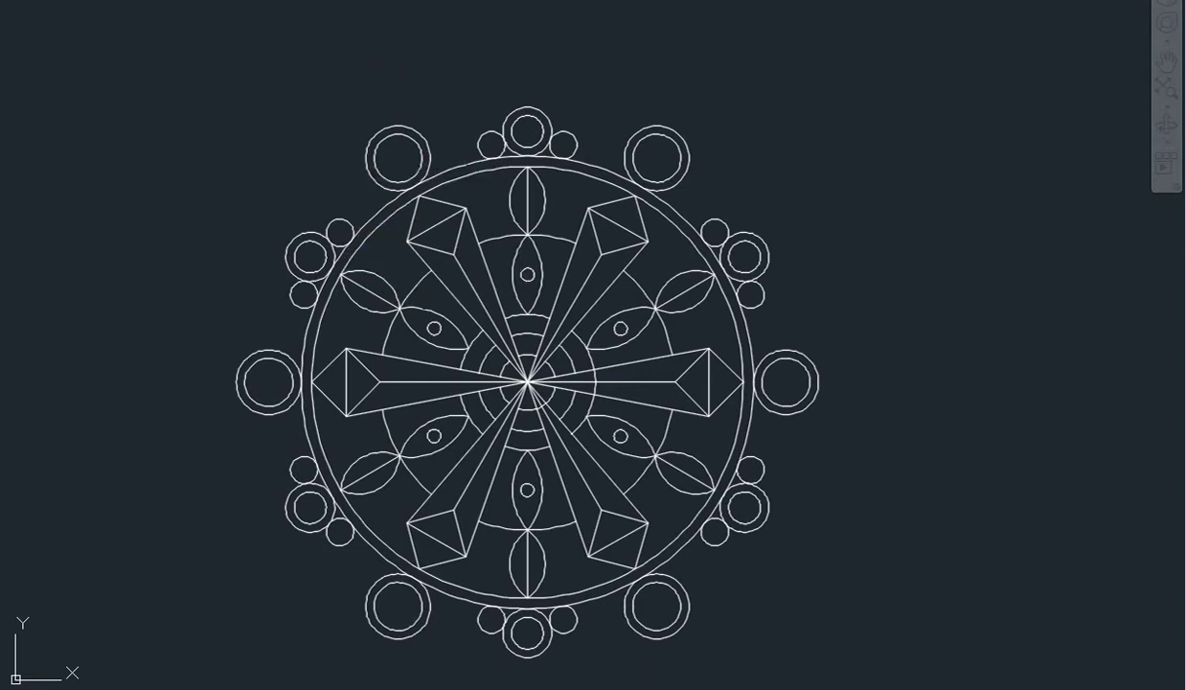
pyautogui.scroll(4, 392, 271)
pyautogui.click(393, 271)
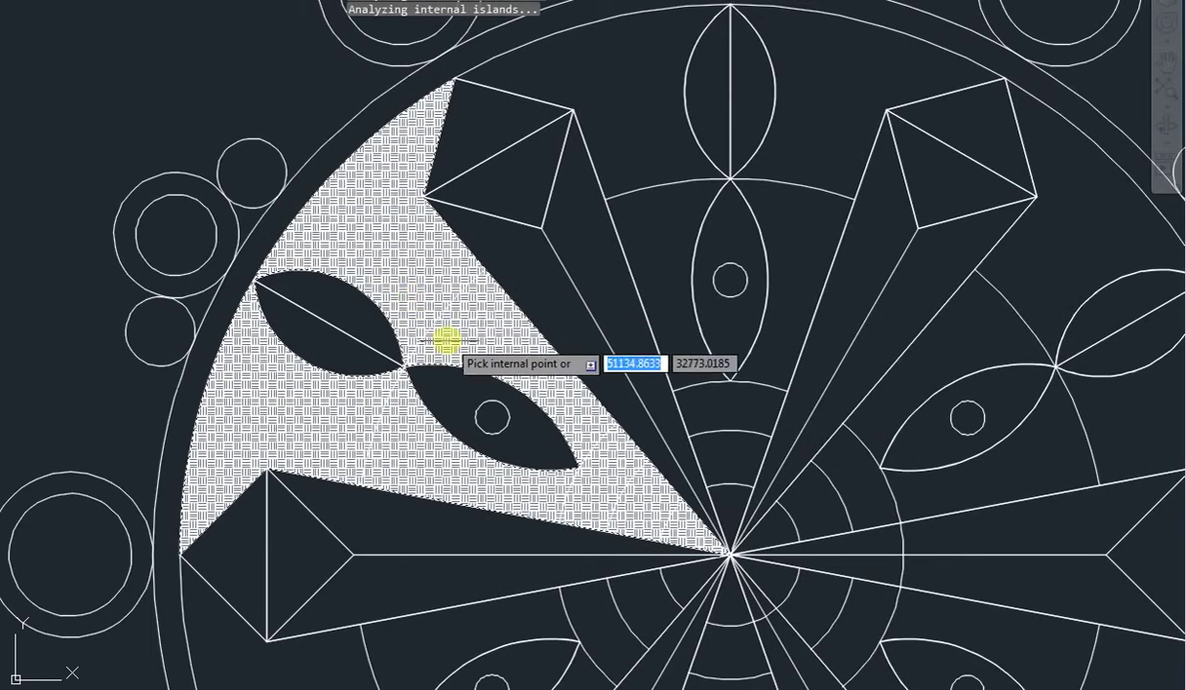
pyautogui.press('Escape')
pyautogui.hotkey('ctrl', 'z')
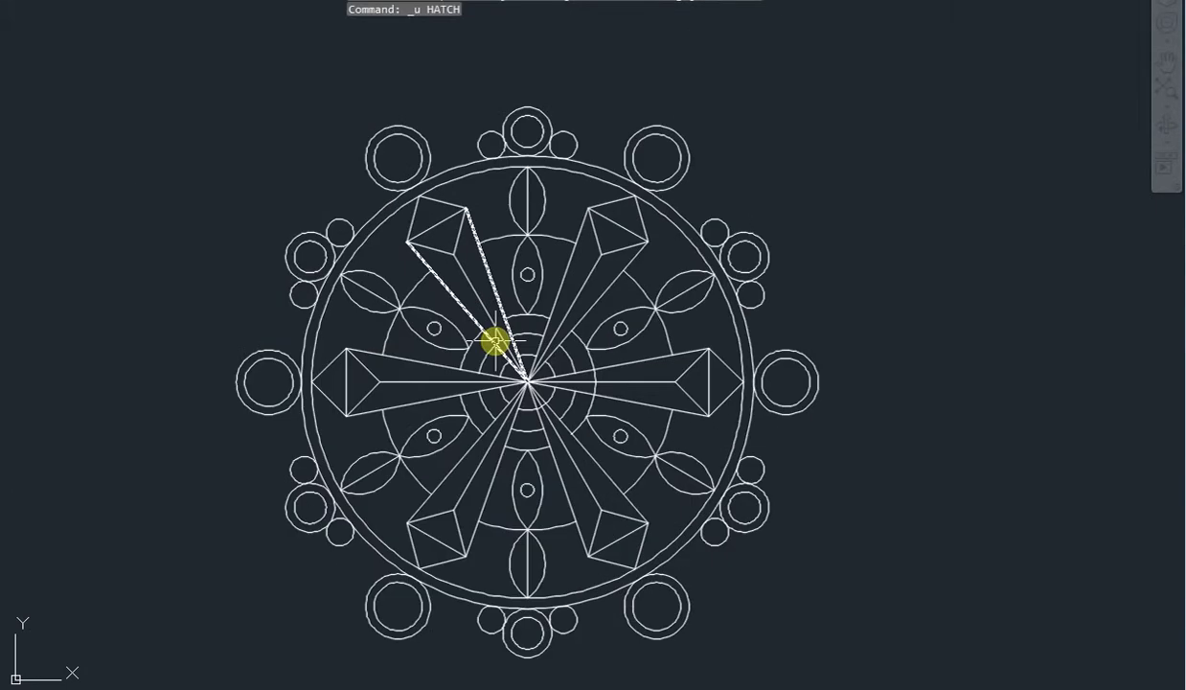
pyautogui.press('Escape')
pyautogui.scroll(-1, 384, 218)
pyautogui.scroll(1, 347, 185)
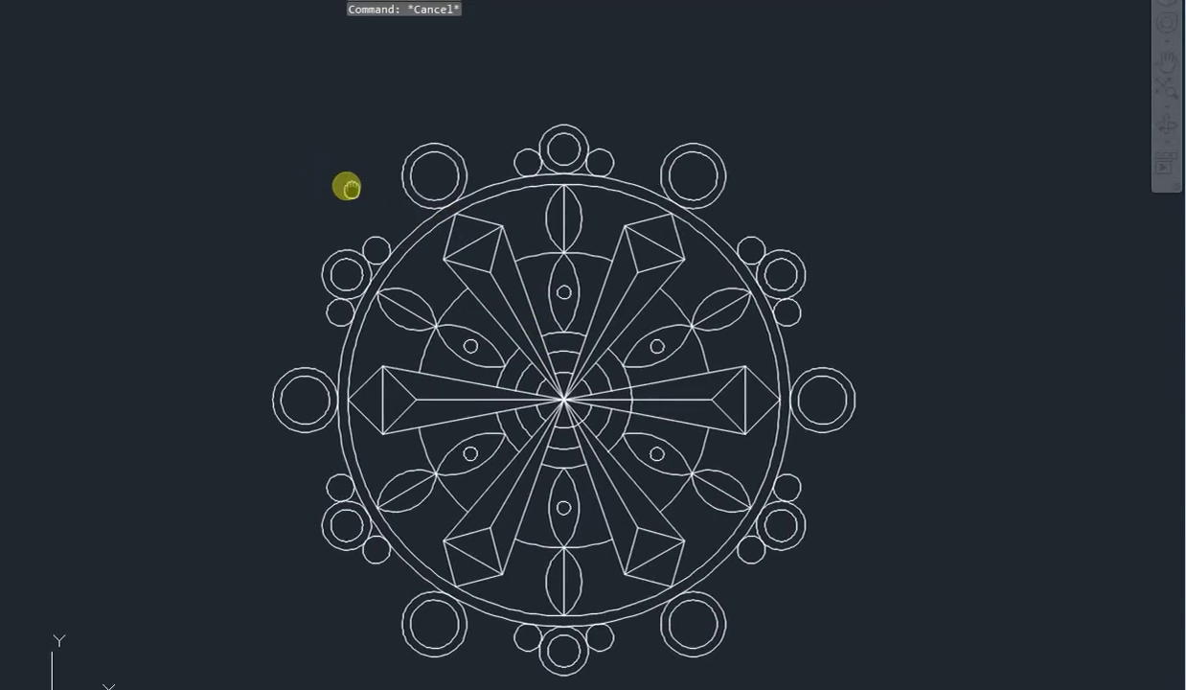
pyautogui.moveTo(349, 202); pyautogui.dragTo(386, 126, button='middle')
pyautogui.write('c')
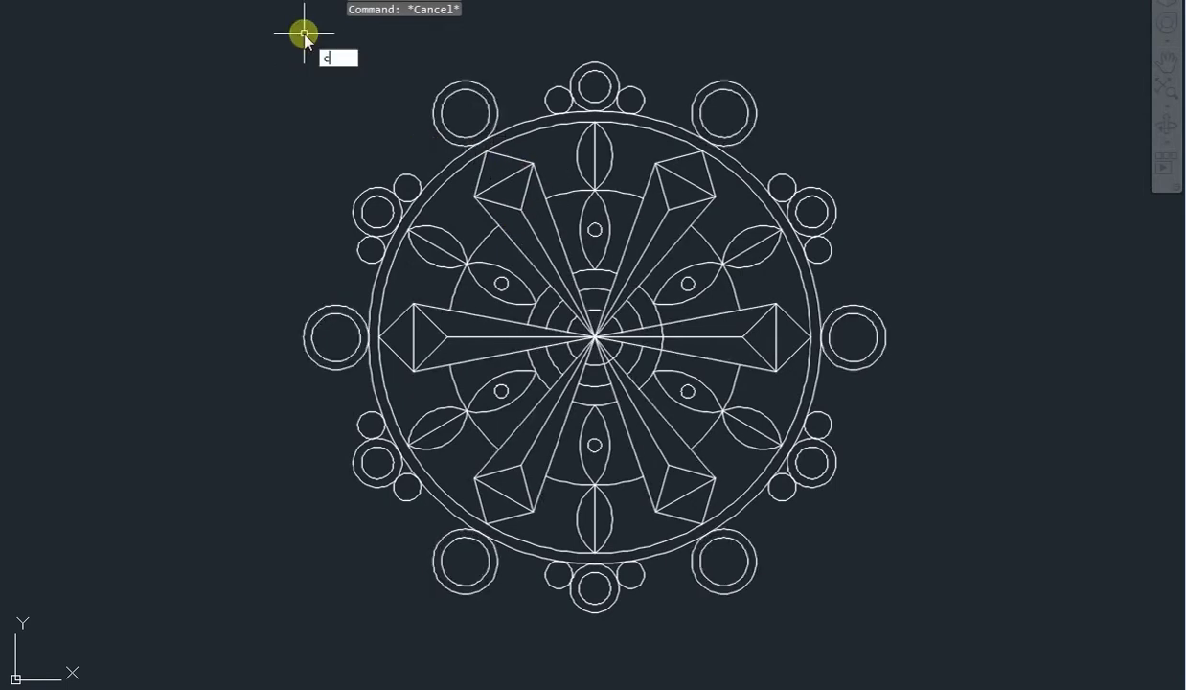
# Draw a large circle on the mandala centre with a radius reaching past the crown circles.
pyautogui.press('Return')
pyautogui.scroll(-3, 464, 247)
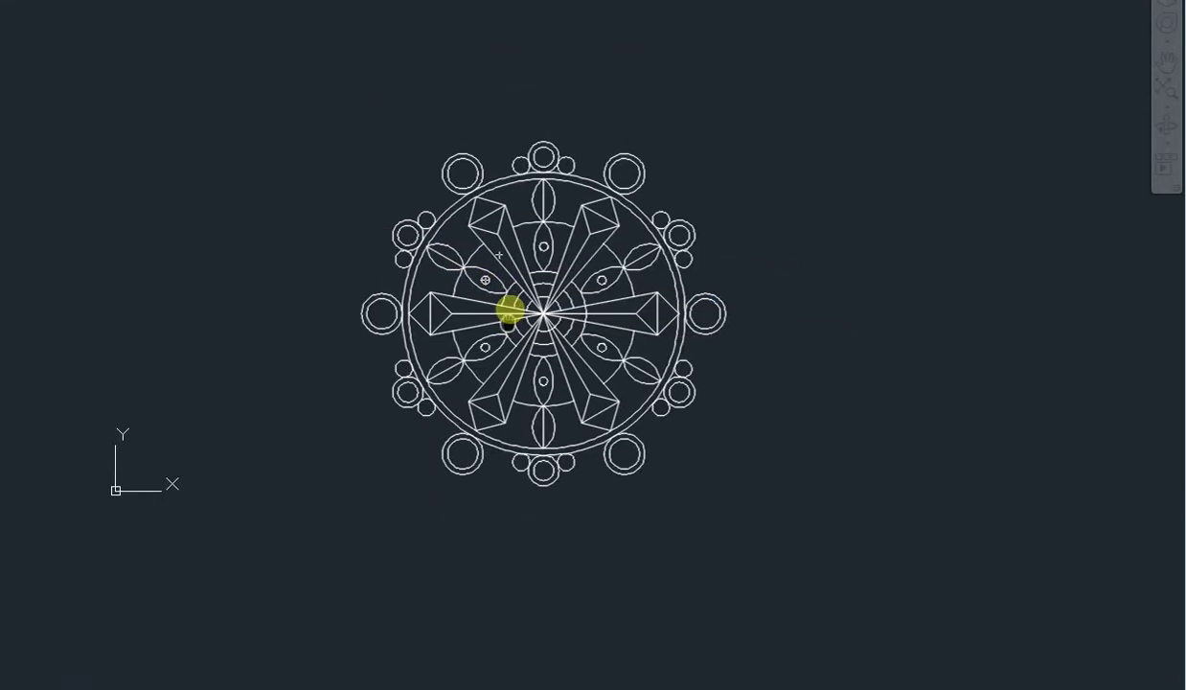
pyautogui.scroll(4, 527, 338)
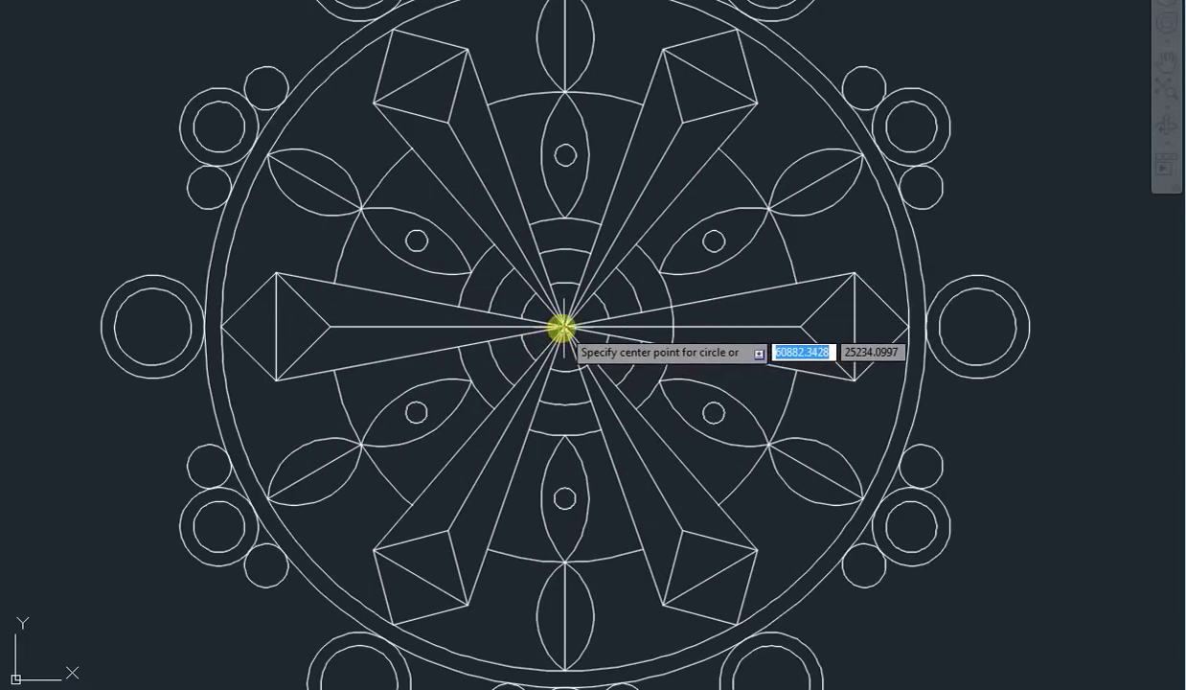
pyautogui.click(564, 328)
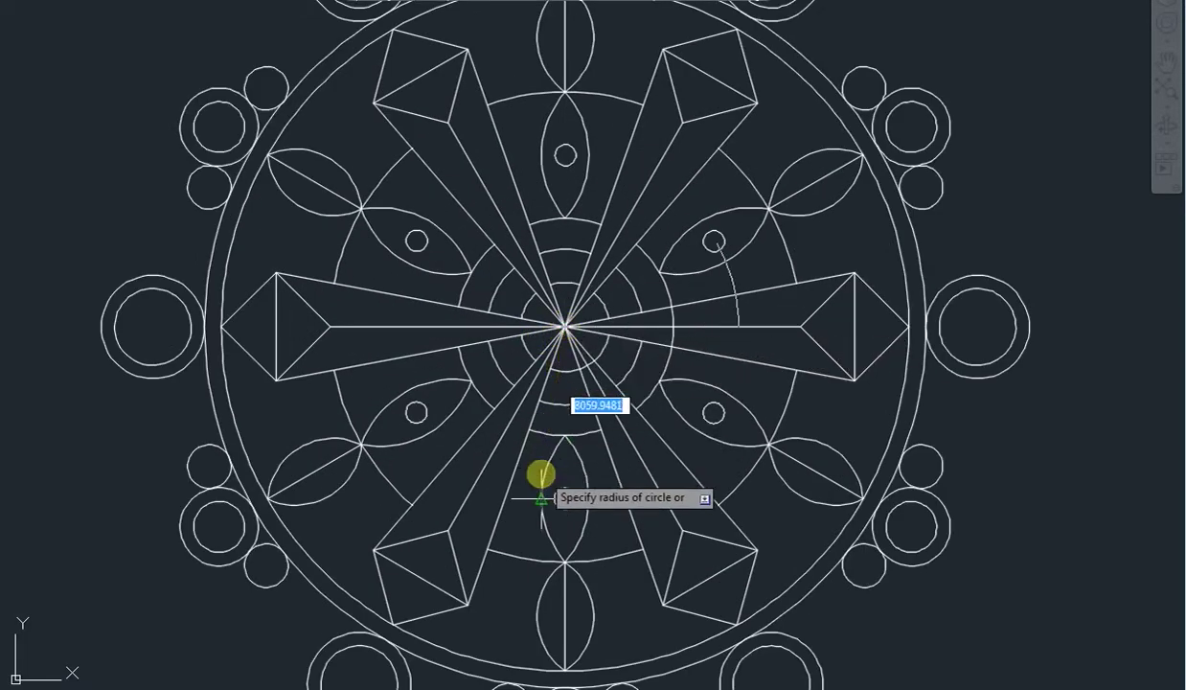
pyautogui.scroll(-2, 548, 533)
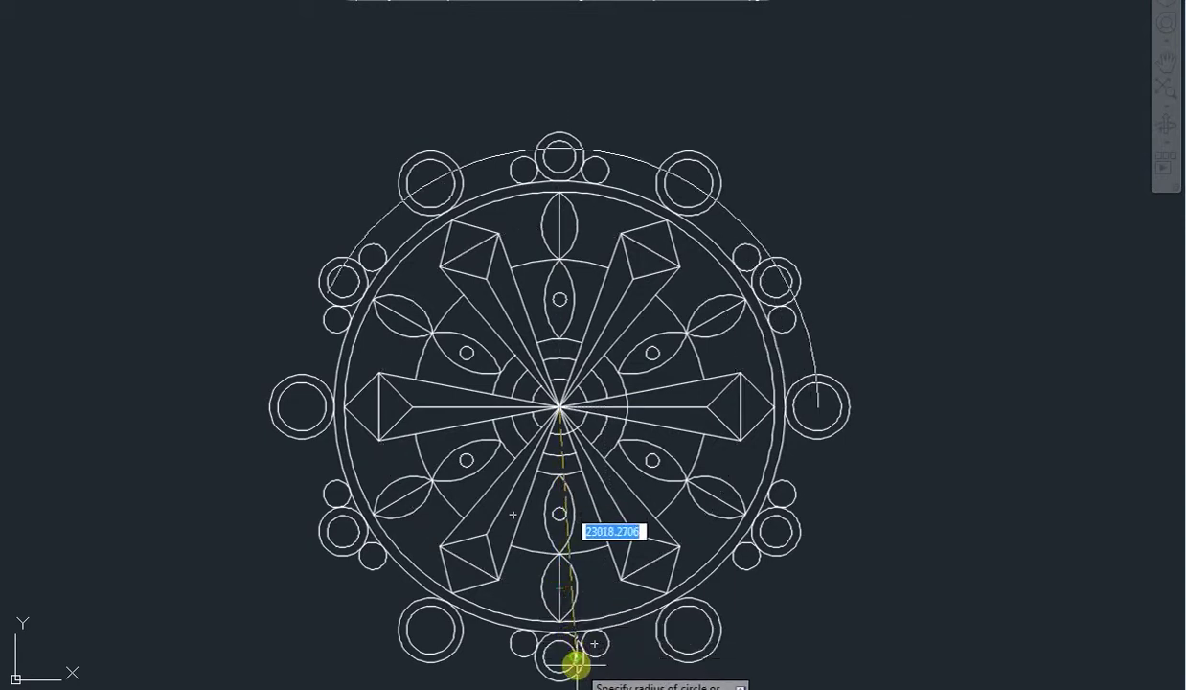
pyautogui.moveTo(581, 681); pyautogui.dragTo(561, 564, button='middle')
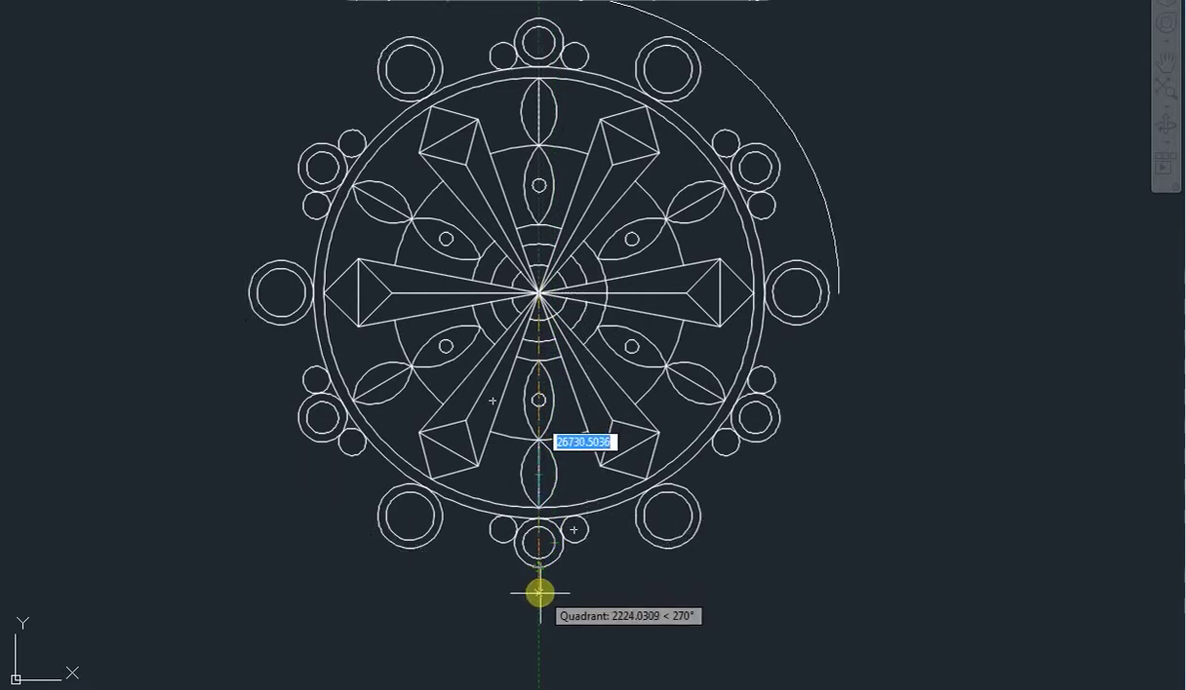
pyautogui.press('Escape')
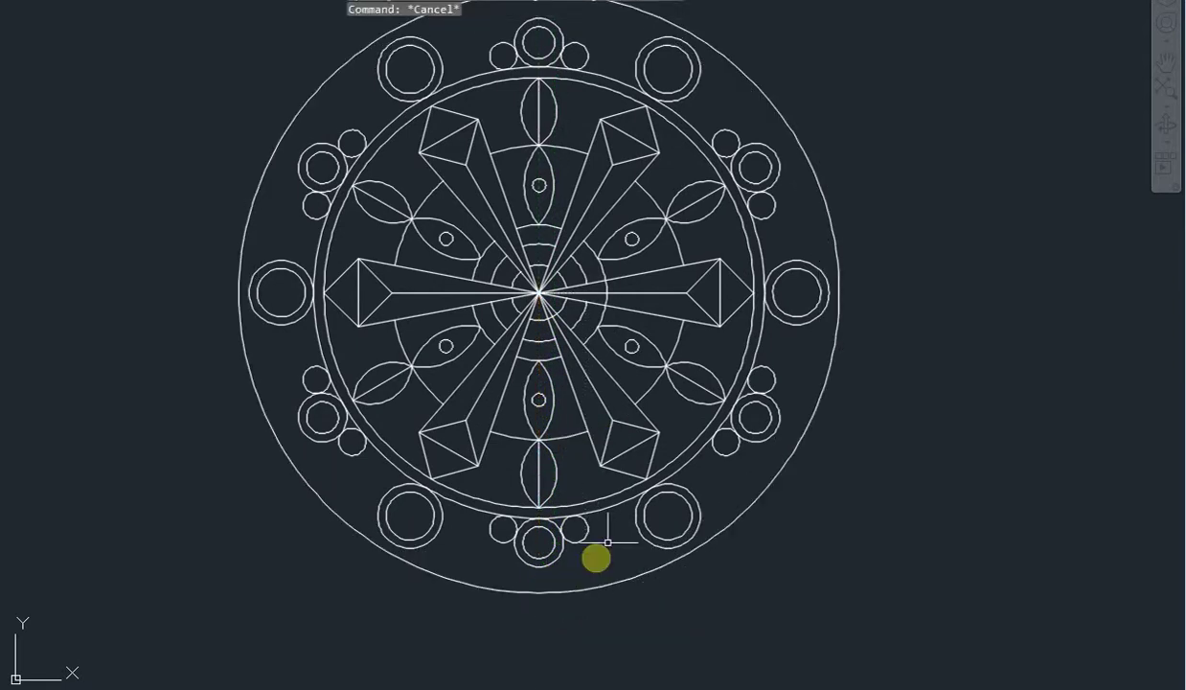
pyautogui.scroll(-2, 604, 548)
pyautogui.moveTo(607, 545); pyautogui.dragTo(632, 571, button='middle')
pyautogui.scroll(2, 631, 571)
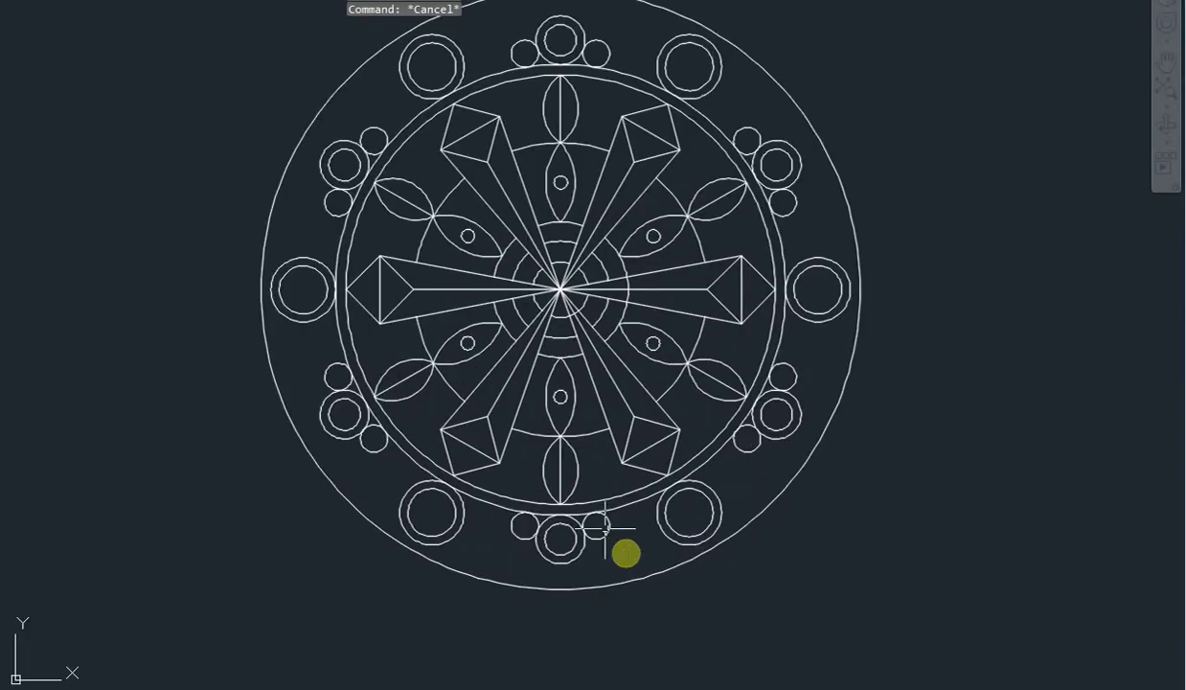
pyautogui.scroll(-2, 605, 527)
pyautogui.scroll(2, 586, 490)
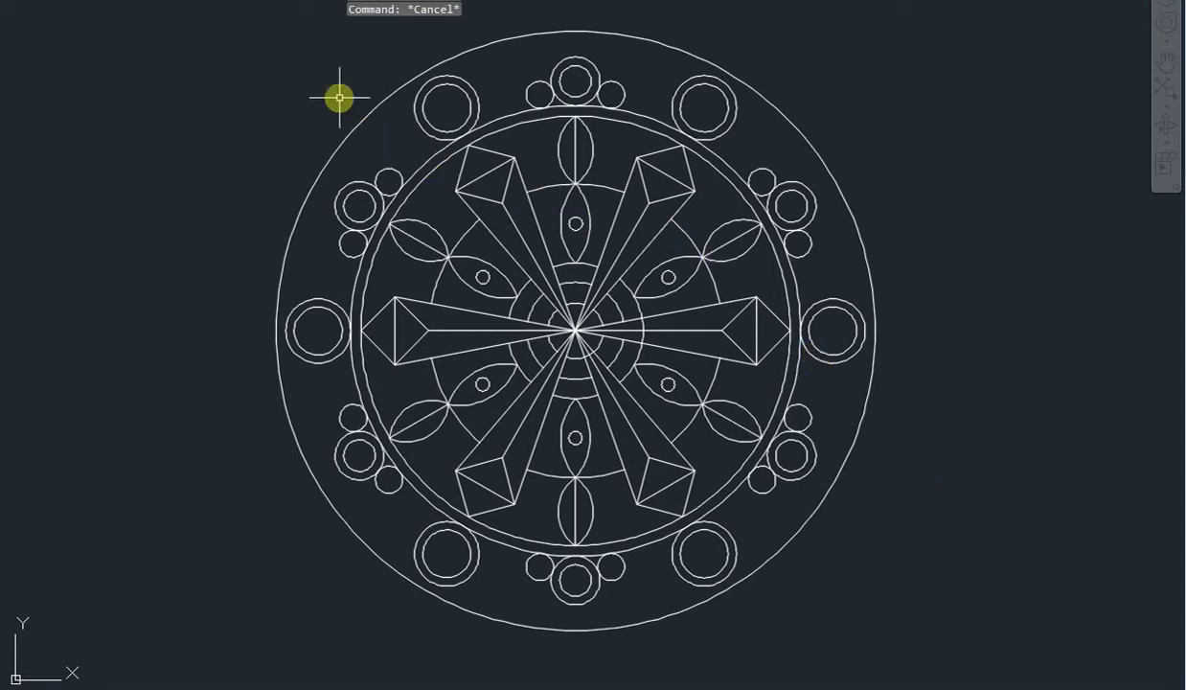
# Solid-hatch the upper-left and lower-left crown rings, undoing a mistaken small-circle fill.
pyautogui.write('H')
pyautogui.press('Return')
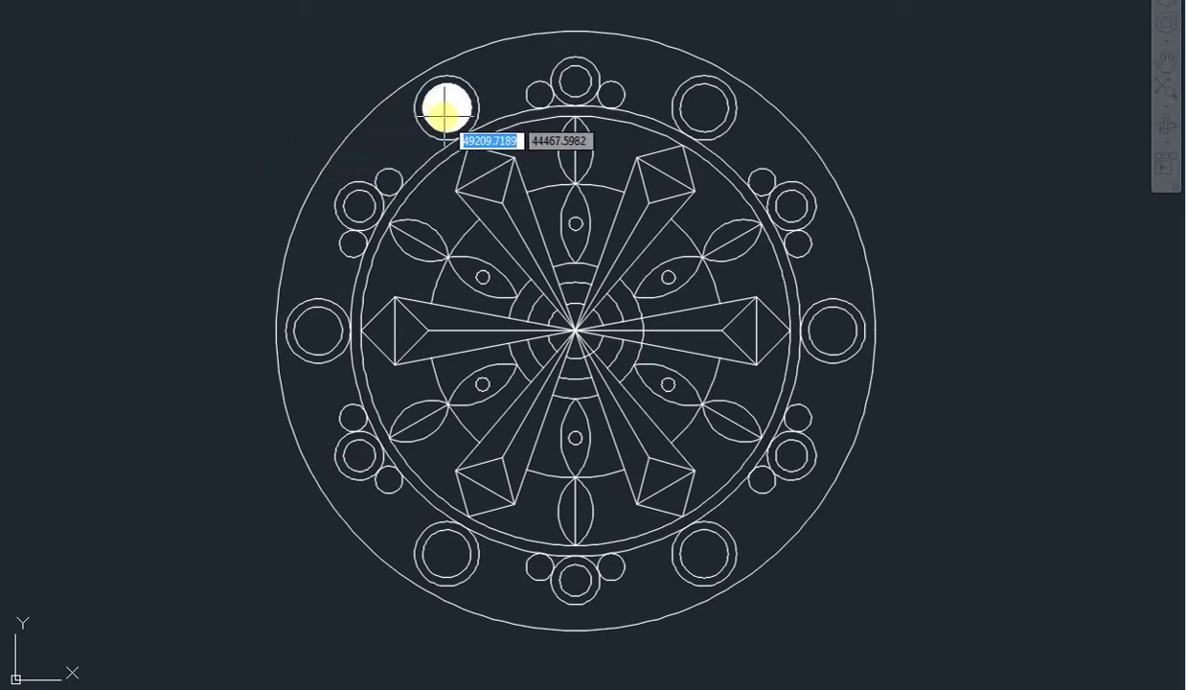
pyautogui.click(559, 85)
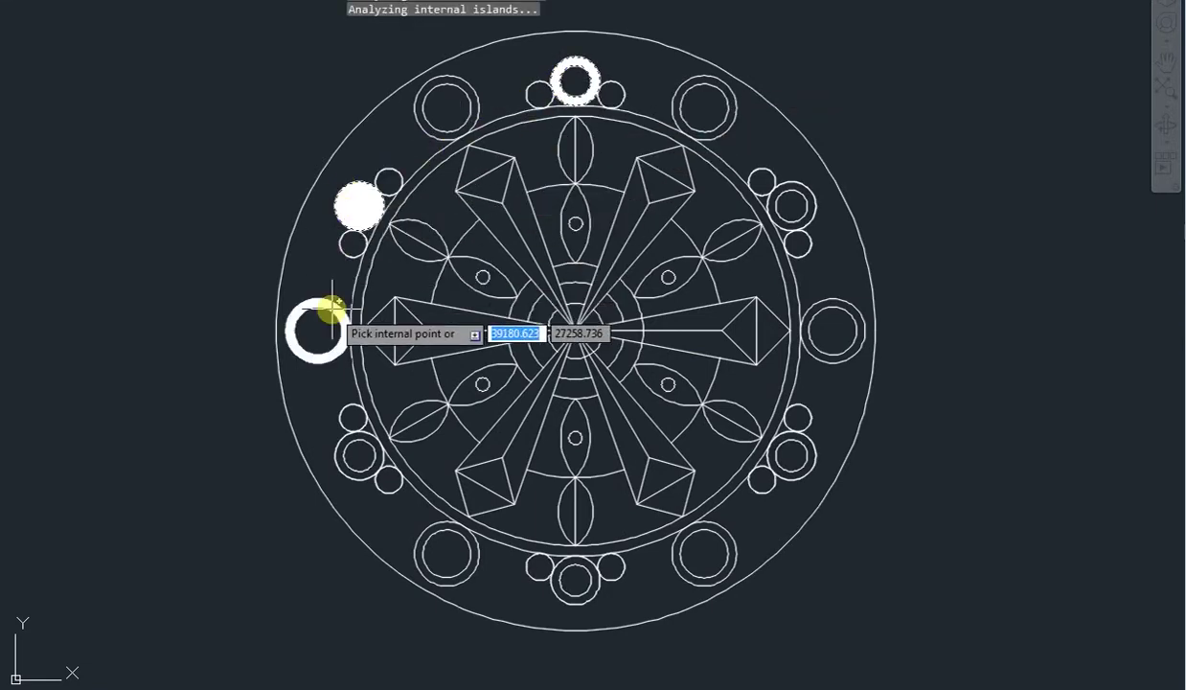
pyautogui.hotkey('ctrl', 'z')
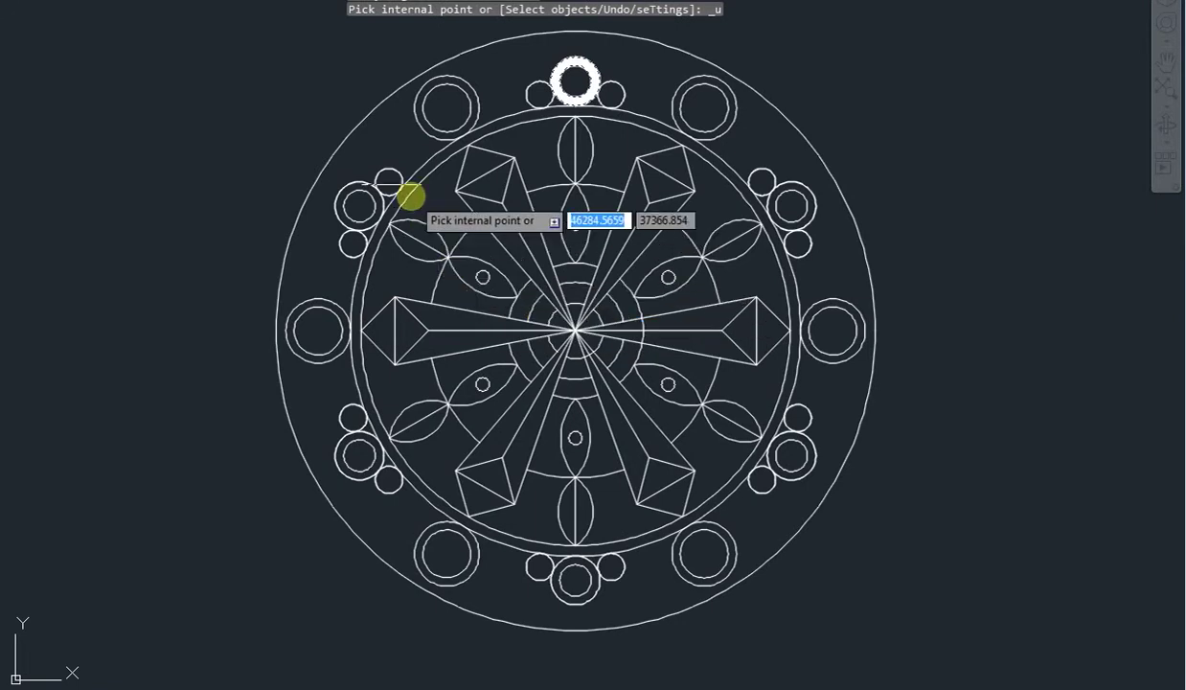
pyautogui.click(365, 184)
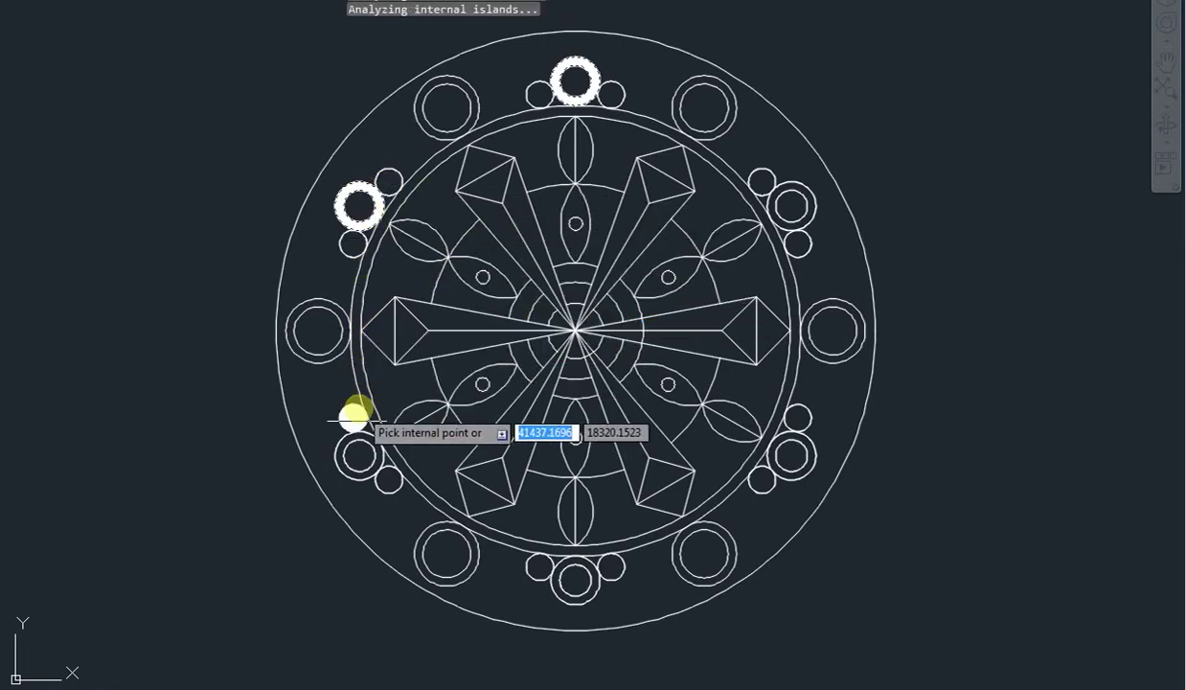
pyautogui.scroll(5, 355, 422)
pyautogui.click(411, 415)
pyautogui.scroll(-5, 398, 455)
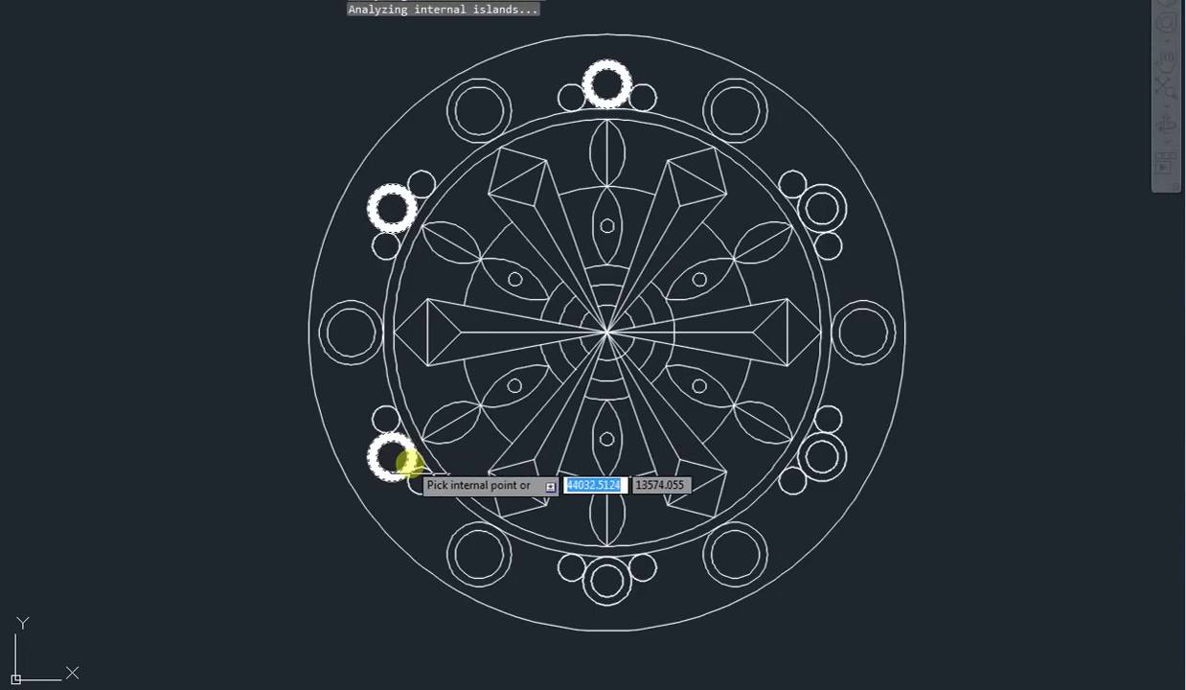
# Solid-hatch the lower-right and upper-right crown rings, undoing an oversized inner fill.
pyautogui.moveTo(659, 608); pyautogui.dragTo(627, 547, button='middle')
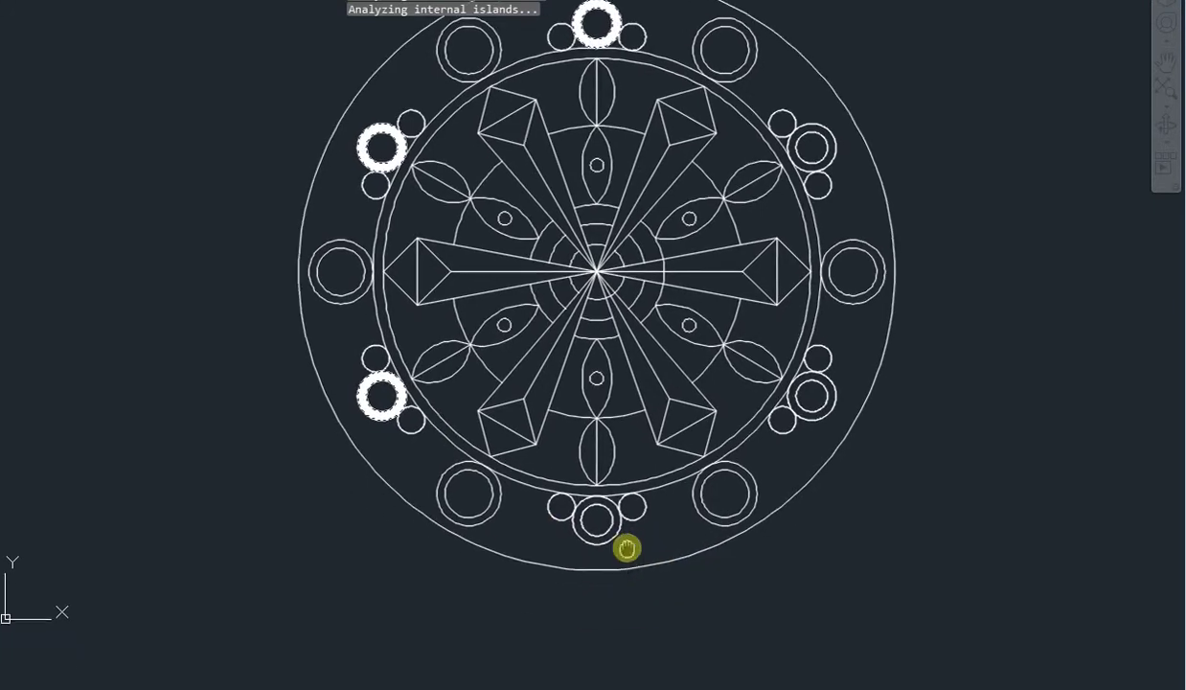
pyautogui.scroll(5, 606, 514)
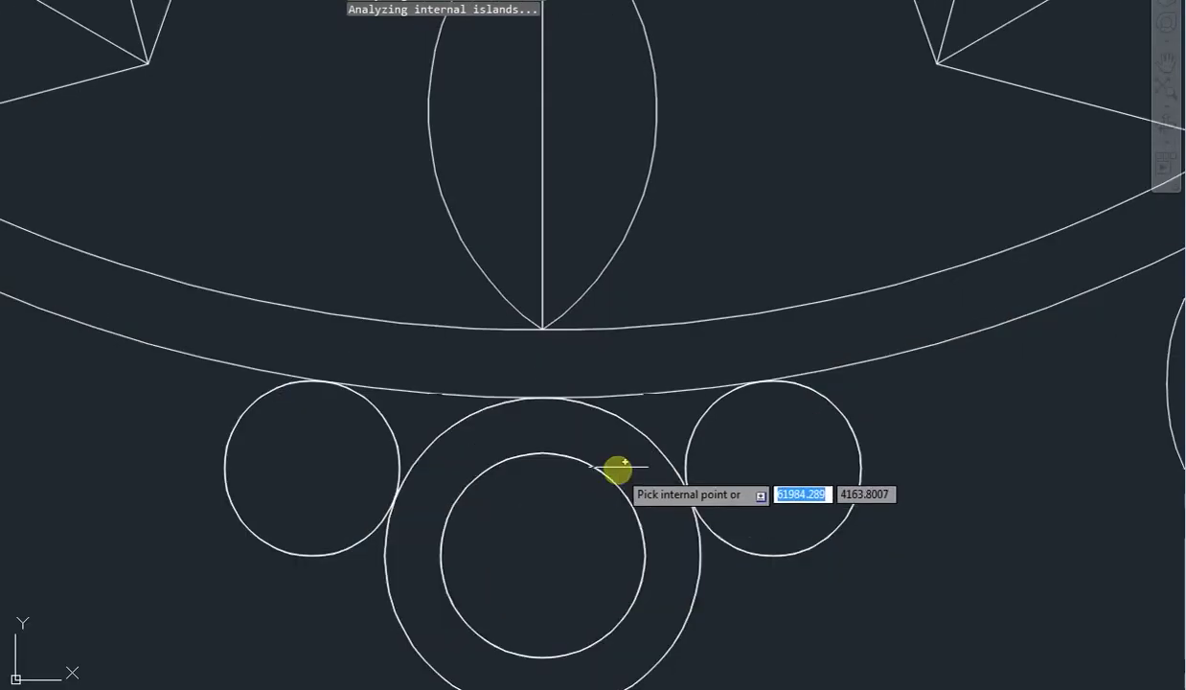
pyautogui.scroll(-4, 623, 479)
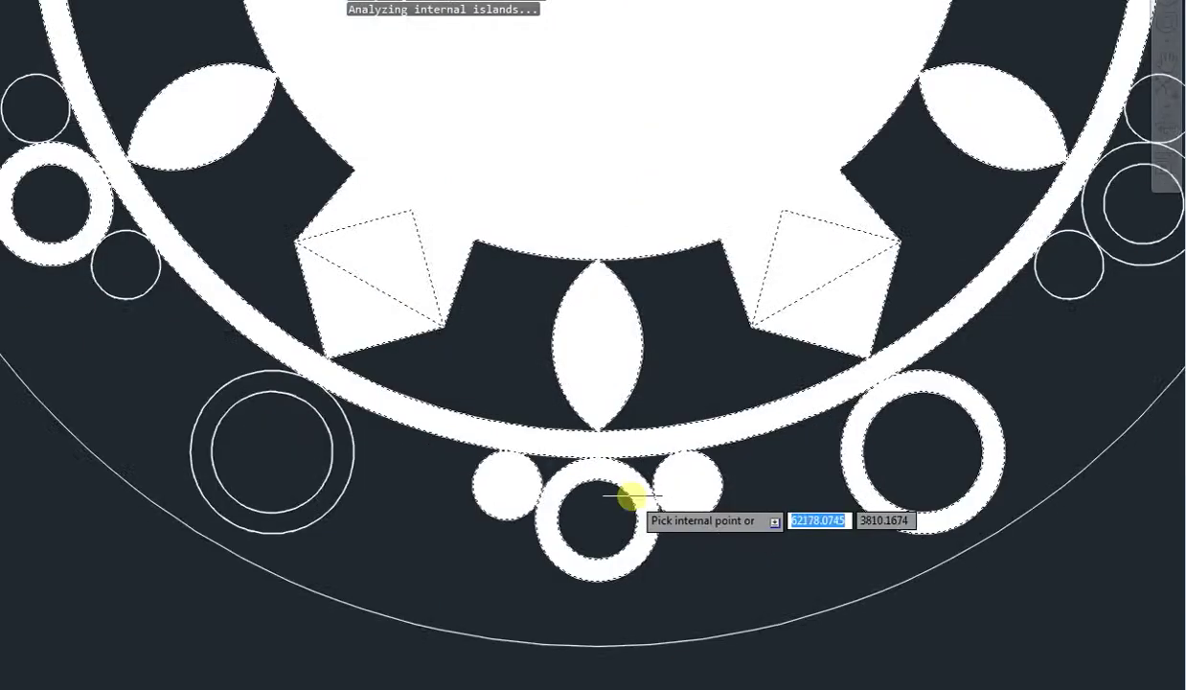
pyautogui.scroll(-2, 662, 508)
pyautogui.hotkey('ctrl', 'z')
pyautogui.scroll(5, 632, 498)
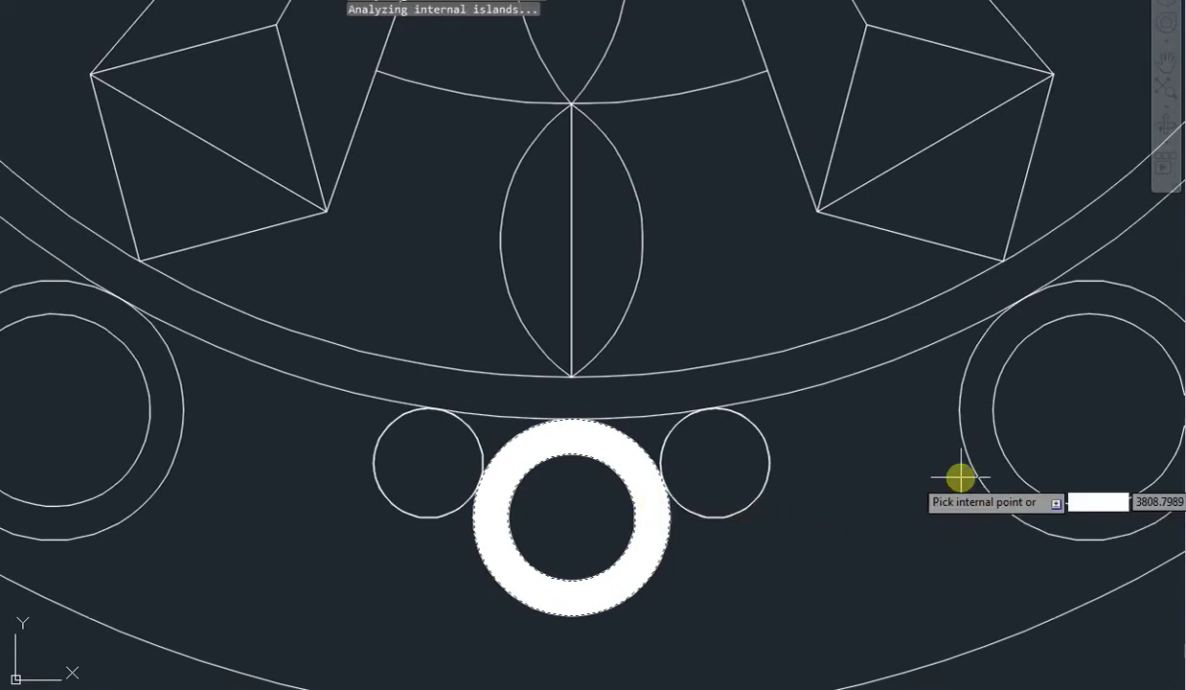
pyautogui.scroll(-5, 961, 479)
pyautogui.scroll(-2, 948, 498)
pyautogui.moveTo(944, 515); pyautogui.dragTo(768, 553, button='middle')
pyautogui.scroll(2, 889, 450)
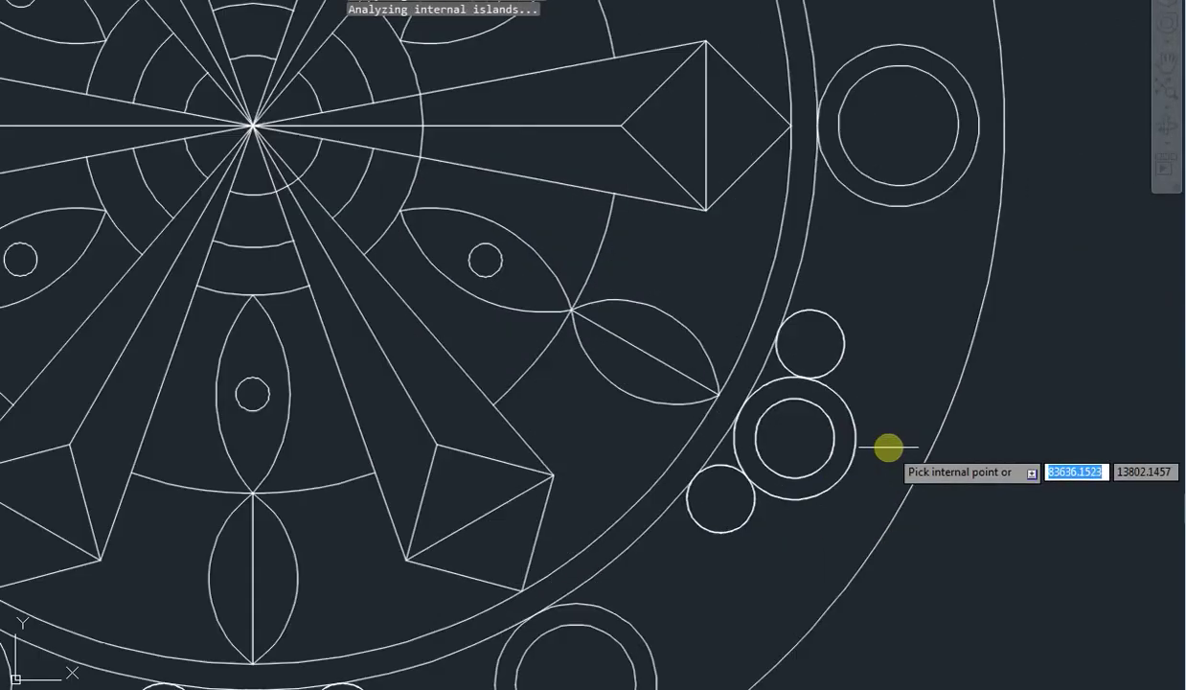
pyautogui.scroll(2, 836, 432)
pyautogui.click(798, 403)
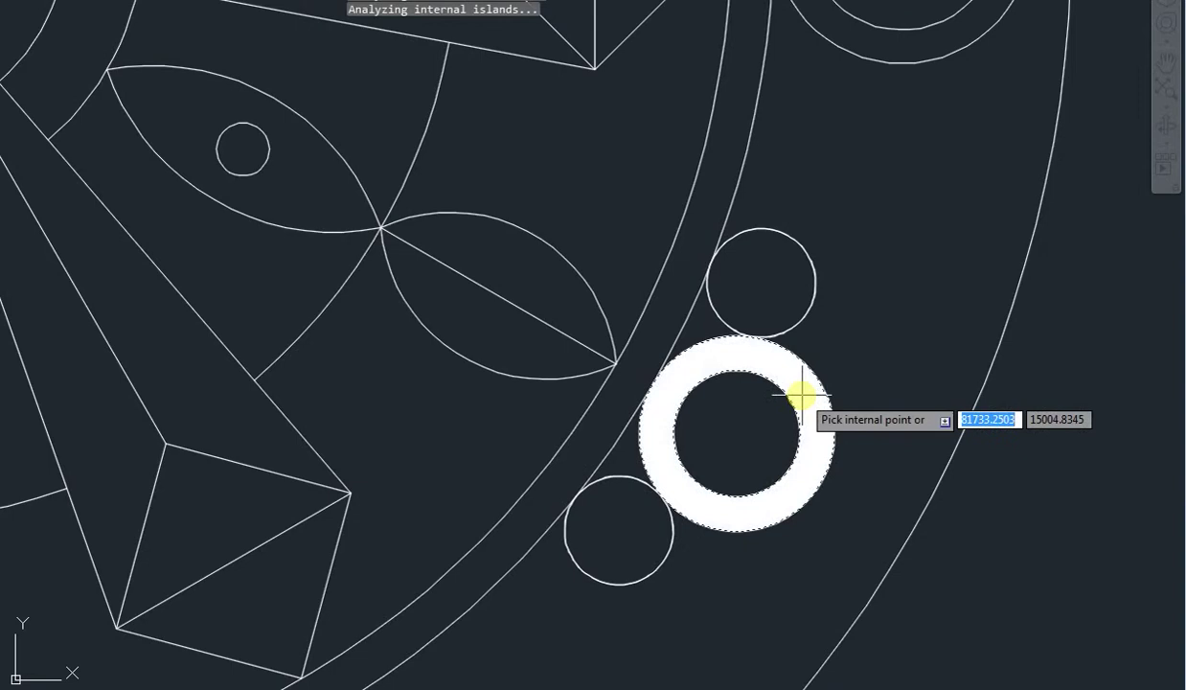
pyautogui.scroll(-6, 814, 450)
pyautogui.click(817, 215)
pyautogui.scroll(5, 817, 214)
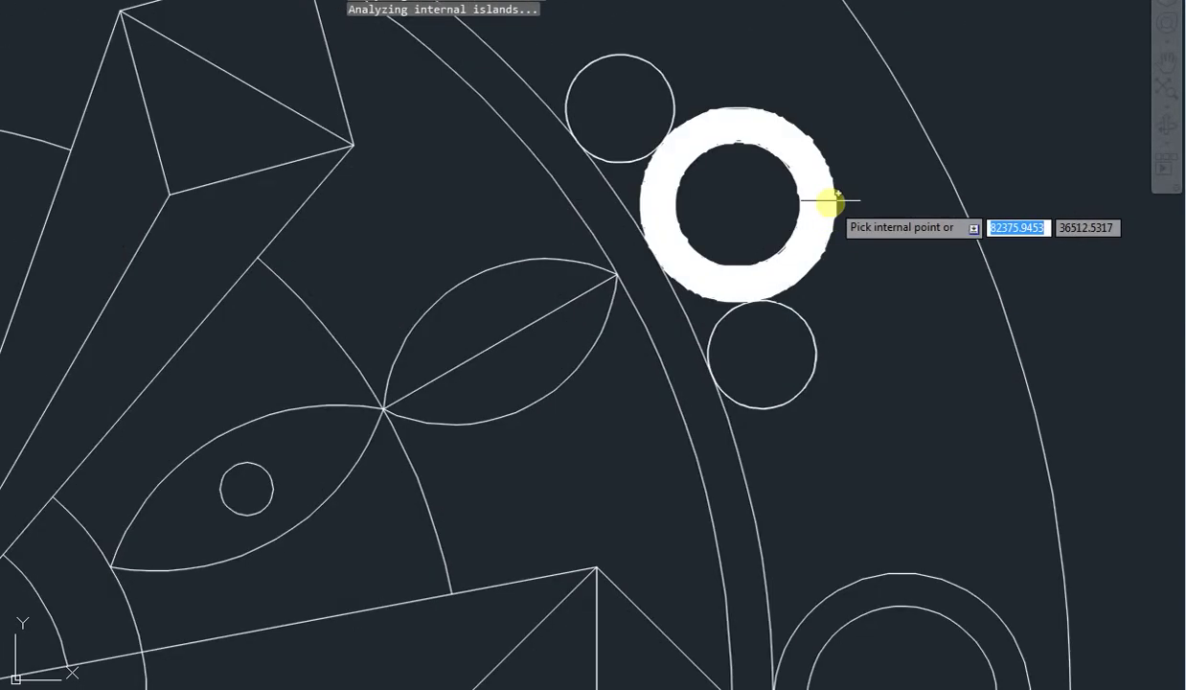
pyautogui.scroll(-5, 822, 196)
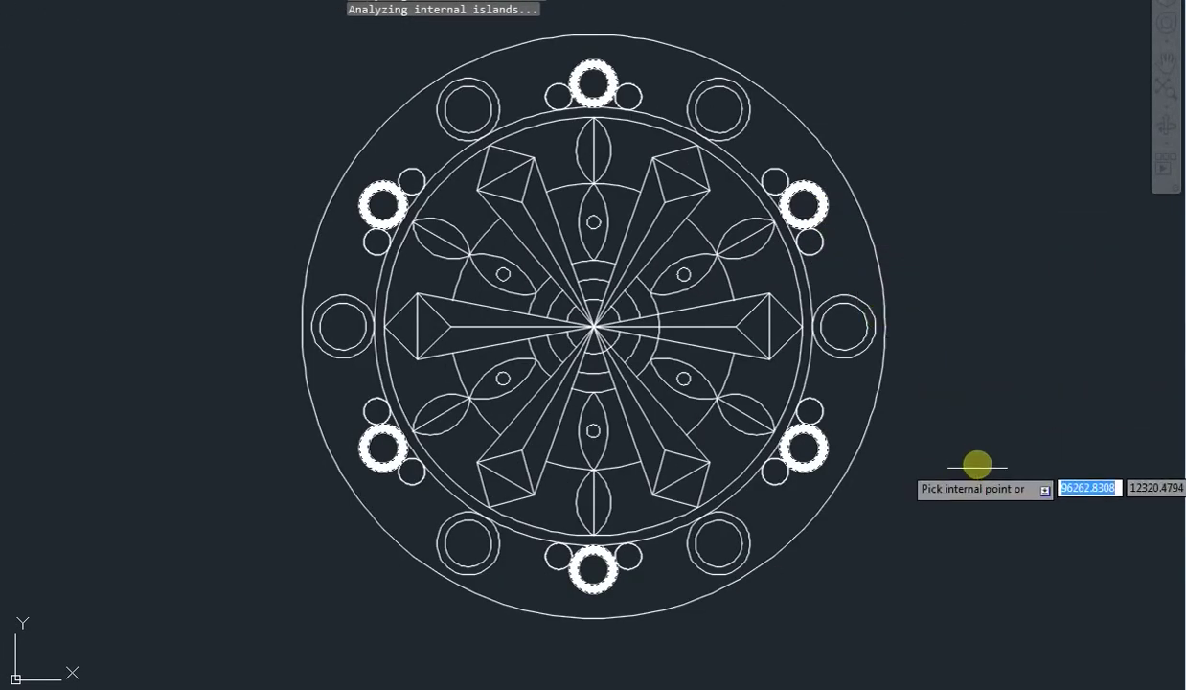
pyautogui.press('Escape')
pyautogui.scroll(-2, 978, 508)
pyautogui.moveTo(972, 506); pyautogui.dragTo(895, 471, button='middle')
pyautogui.scroll(2, 895, 471)
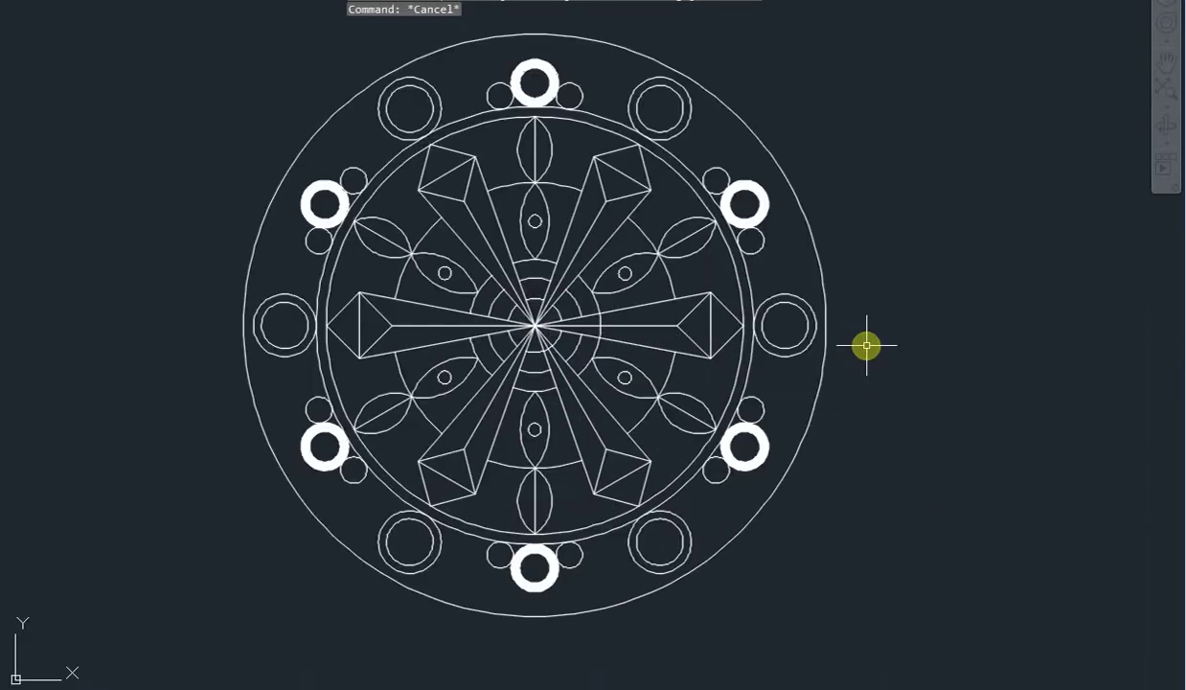
# Change the colour of the crown ring hatches to White in the Properties panel.
pyautogui.click(551, 84)
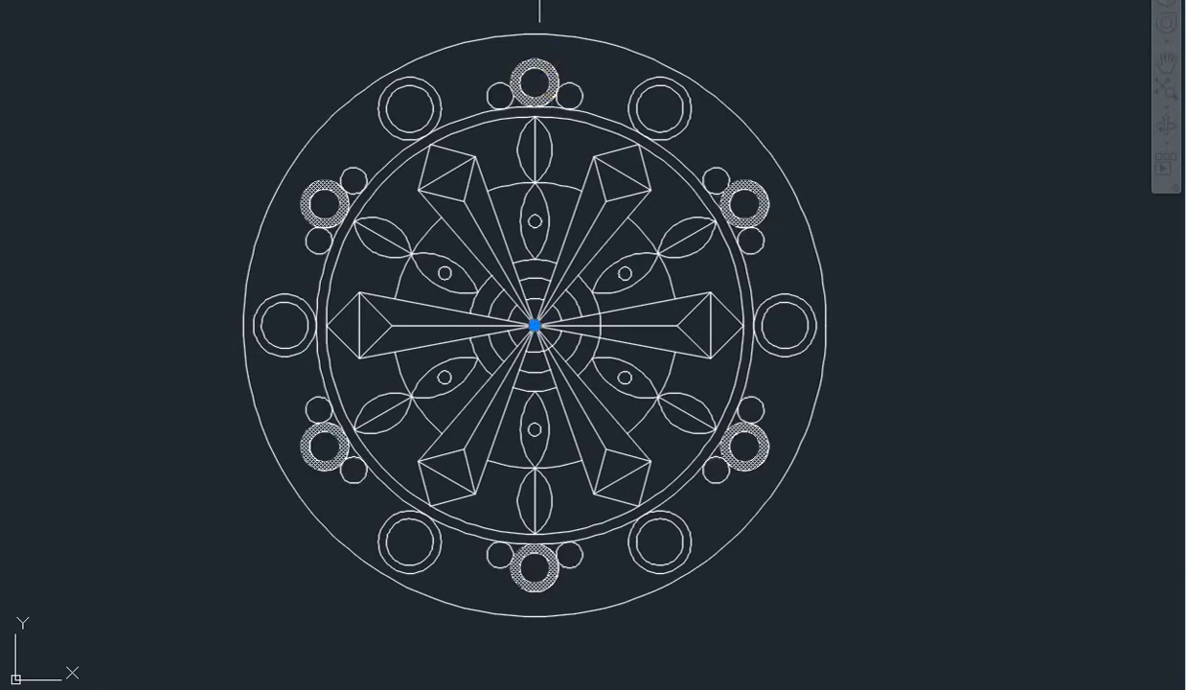
pyautogui.click(543, 1)
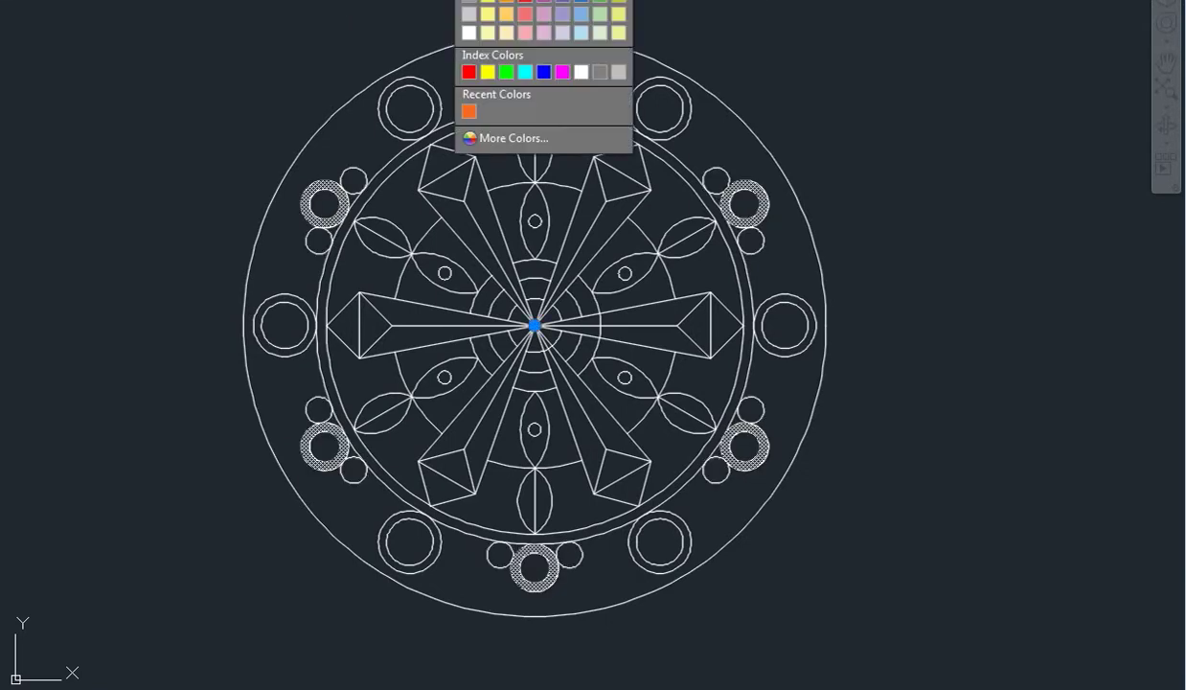
pyautogui.click(582, 72)
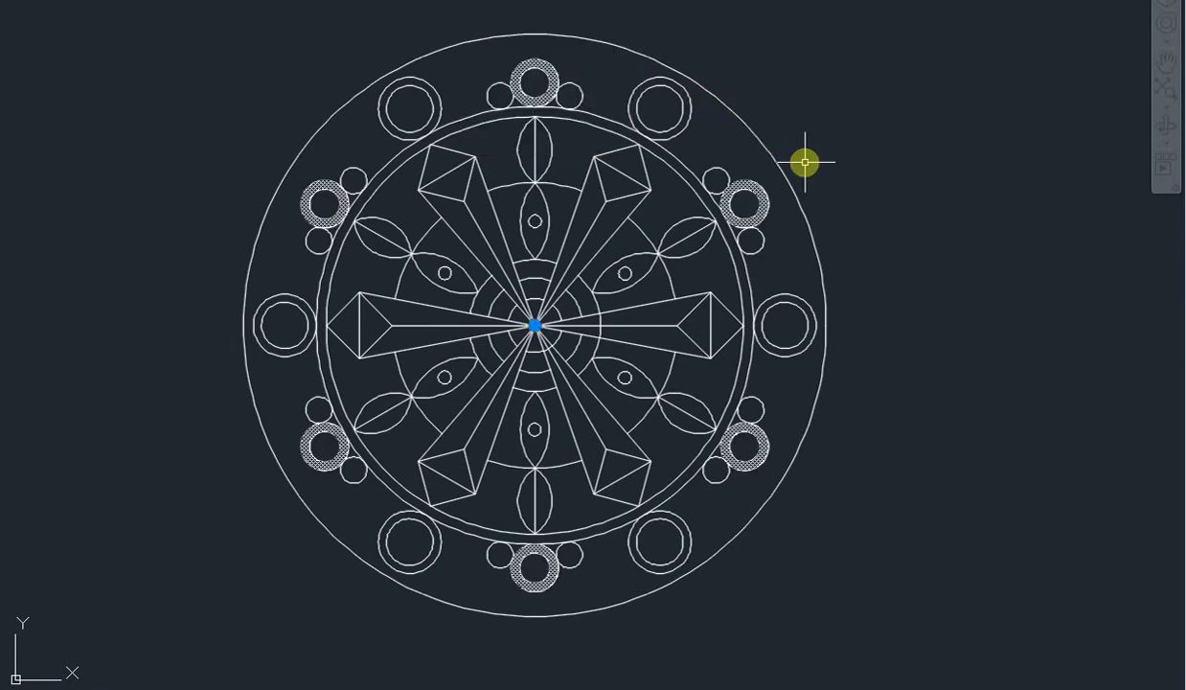
pyautogui.moveTo(804, 163); pyautogui.dragTo(808, 209, button='middle')
pyautogui.press('Escape')
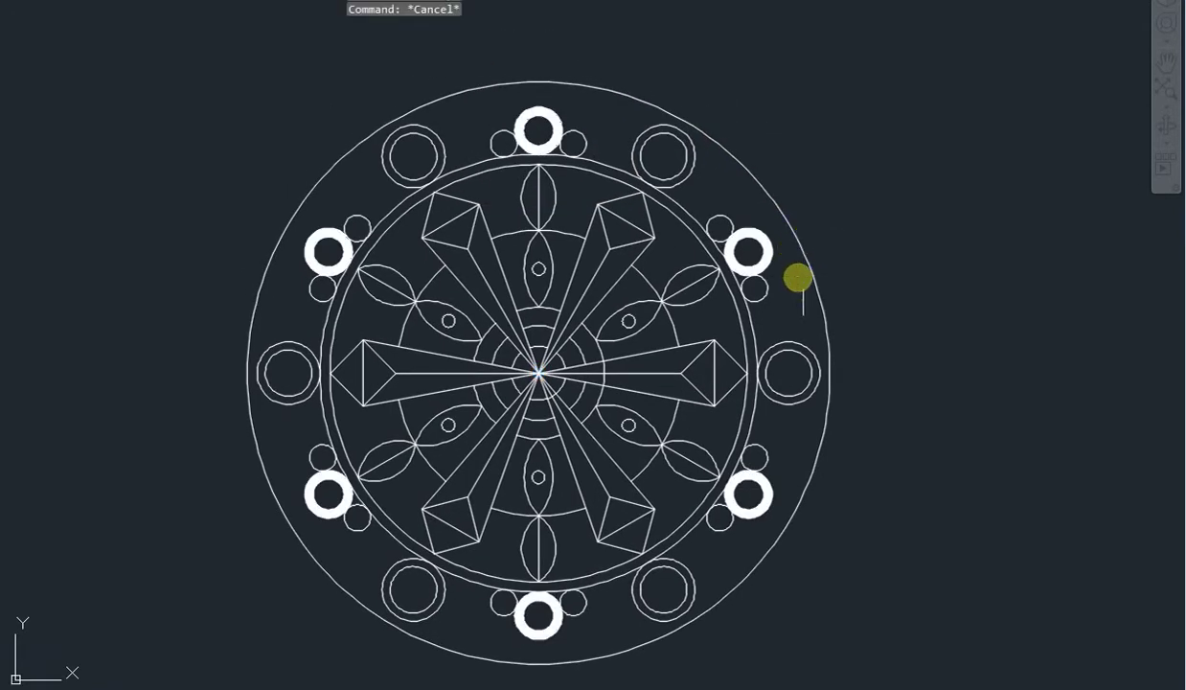
pyautogui.moveTo(823, 358); pyautogui.dragTo(818, 351, button='middle')
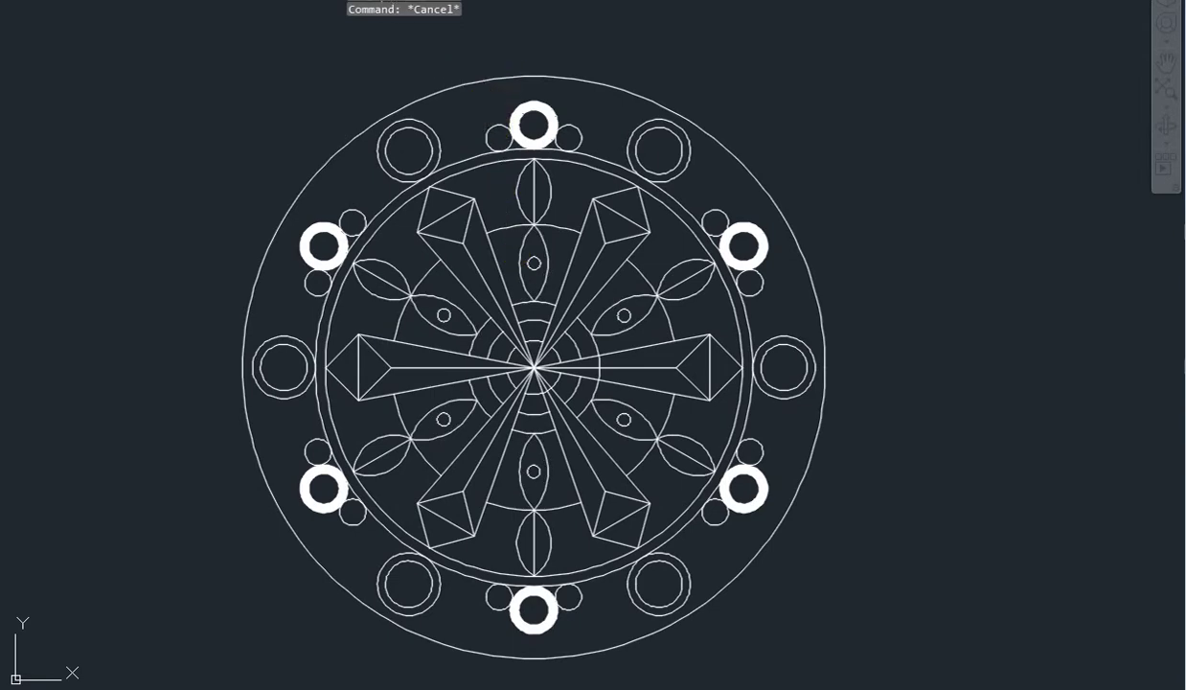
# Start a yellow hatch and pick inside the top-left outer ring.
pyautogui.write('h')
pyautogui.press('Return')
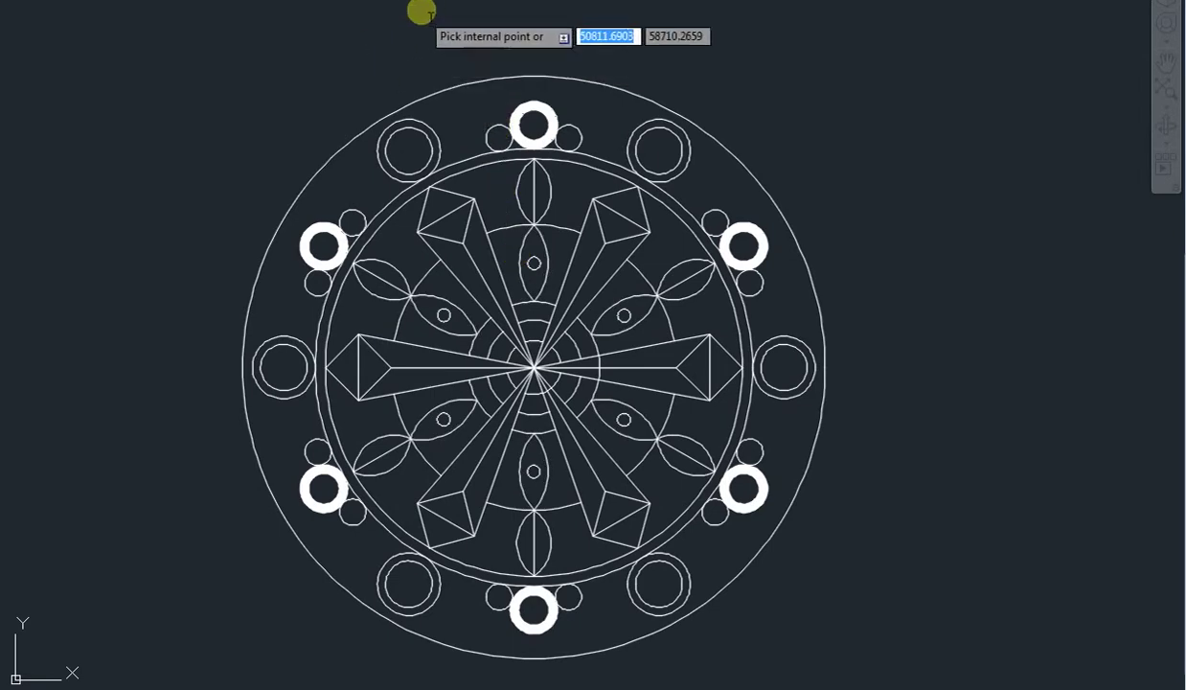
pyautogui.click(542, 2)
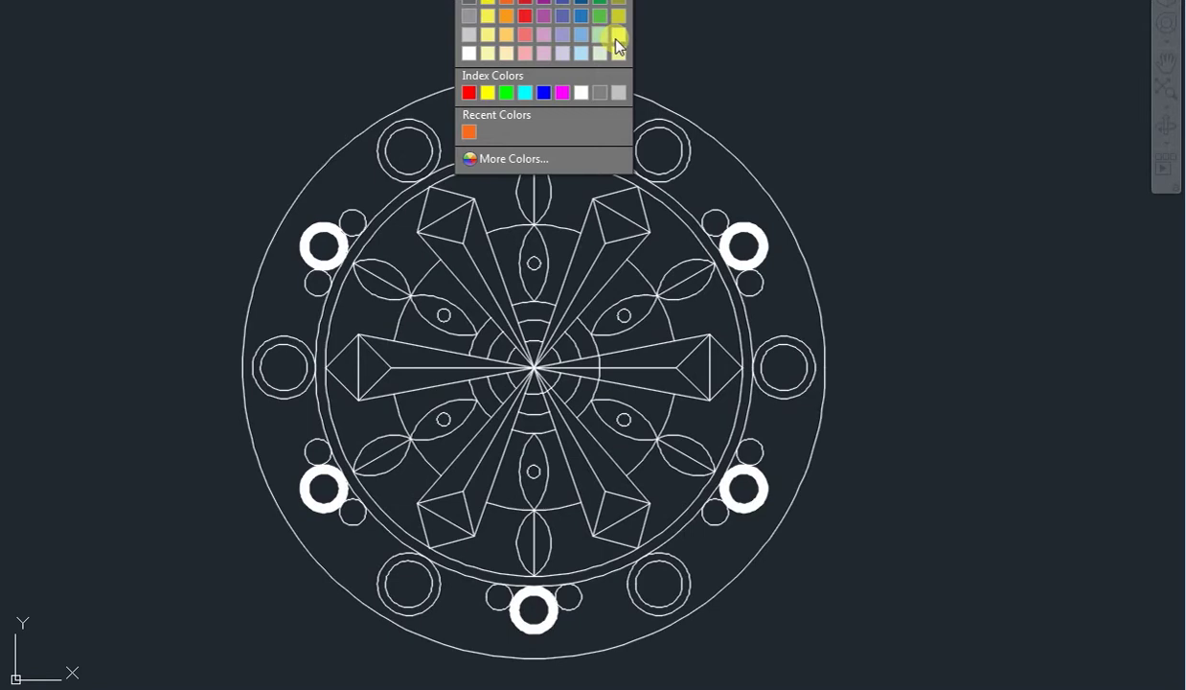
pyautogui.click(615, 38)
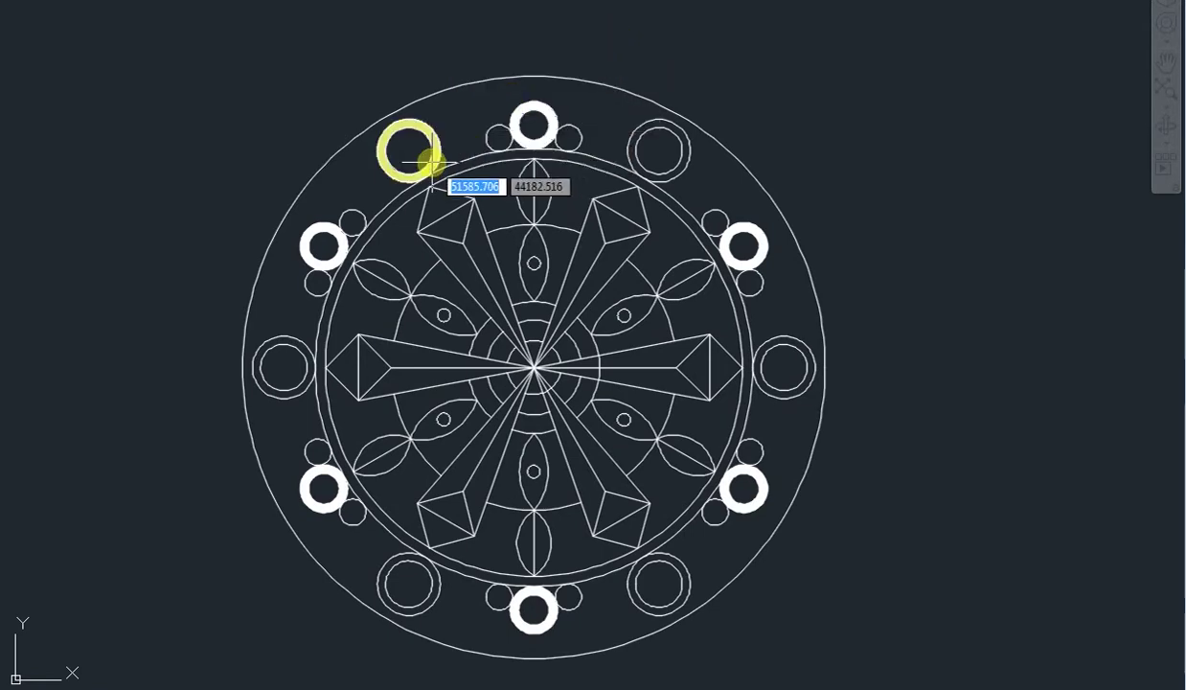
pyautogui.click(428, 165)
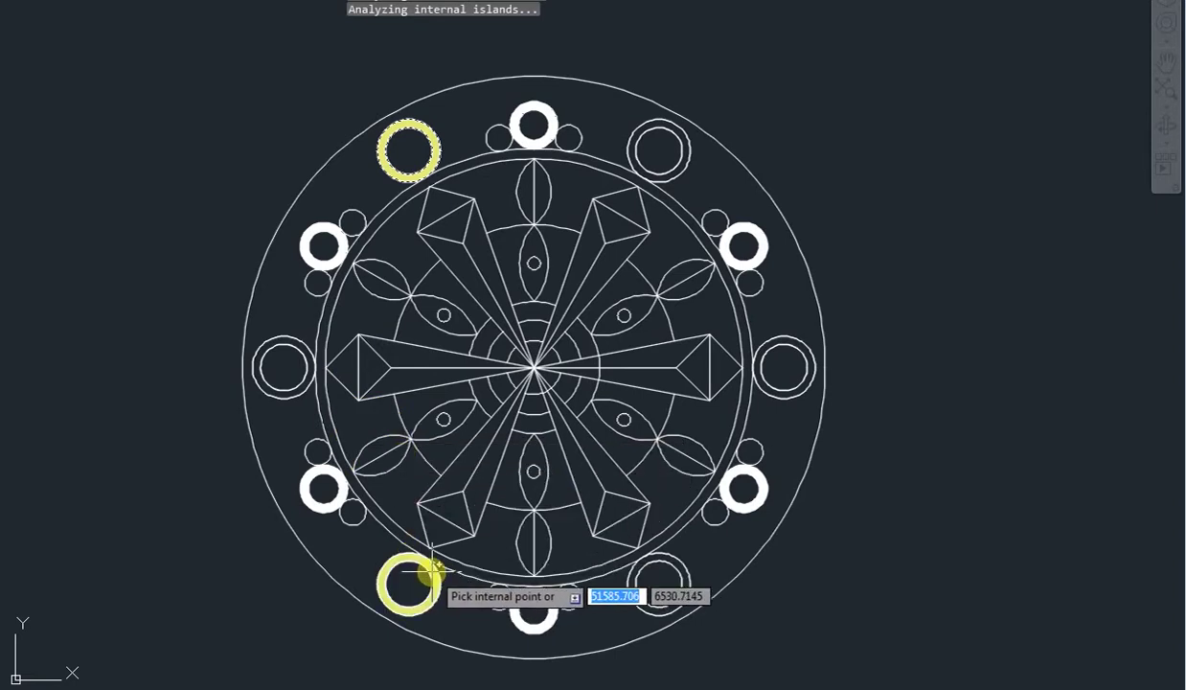
# Undo the extra bottom-left and lower-right picks, leaving only the top-left ring yellow.
pyautogui.click(660, 574)
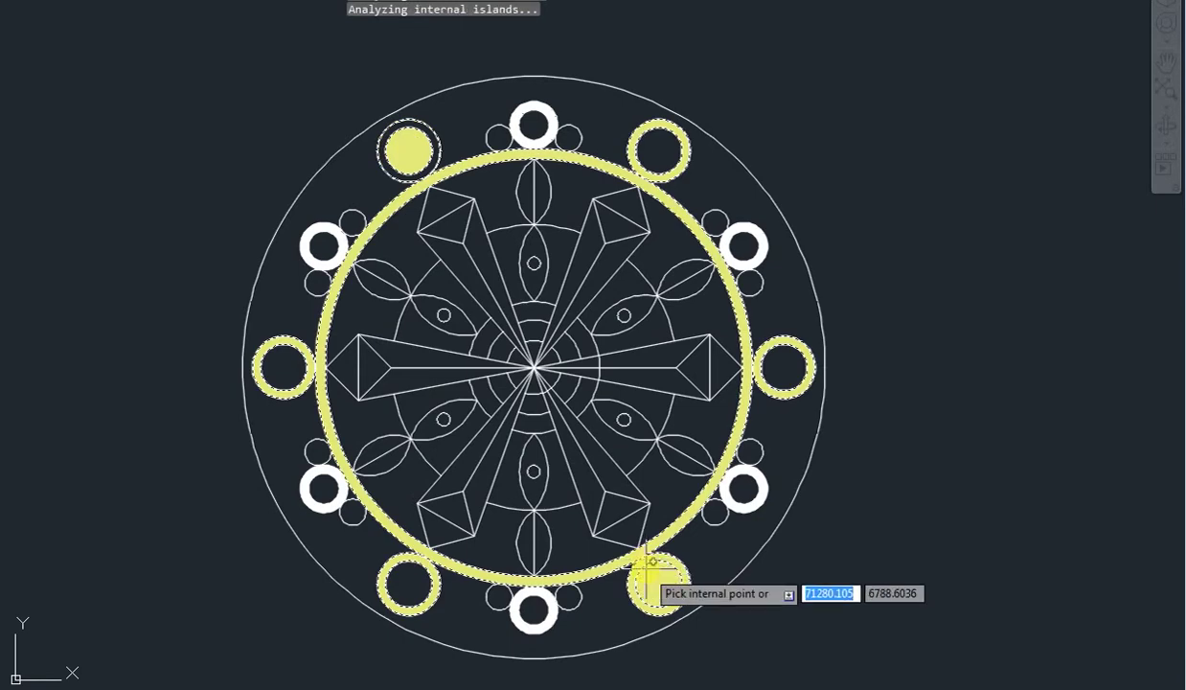
pyautogui.hotkey('ctrl', 'z')
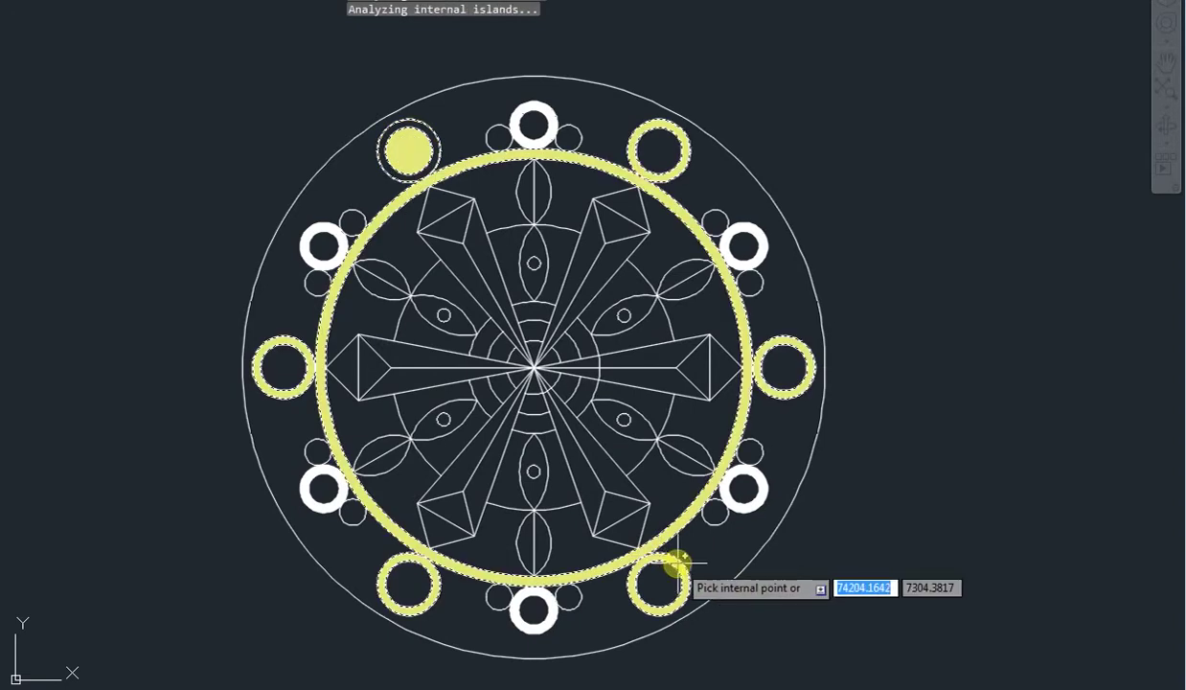
pyautogui.scroll(2, 661, 578)
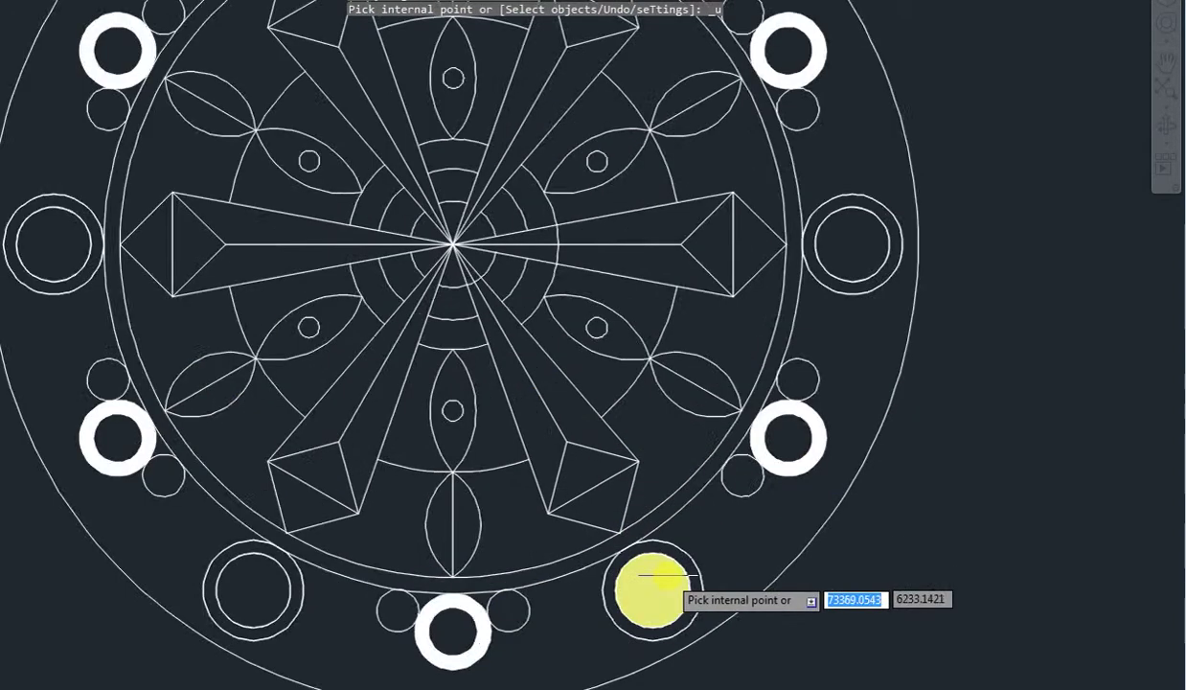
pyautogui.scroll(2, 666, 574)
pyautogui.scroll(3, 665, 556)
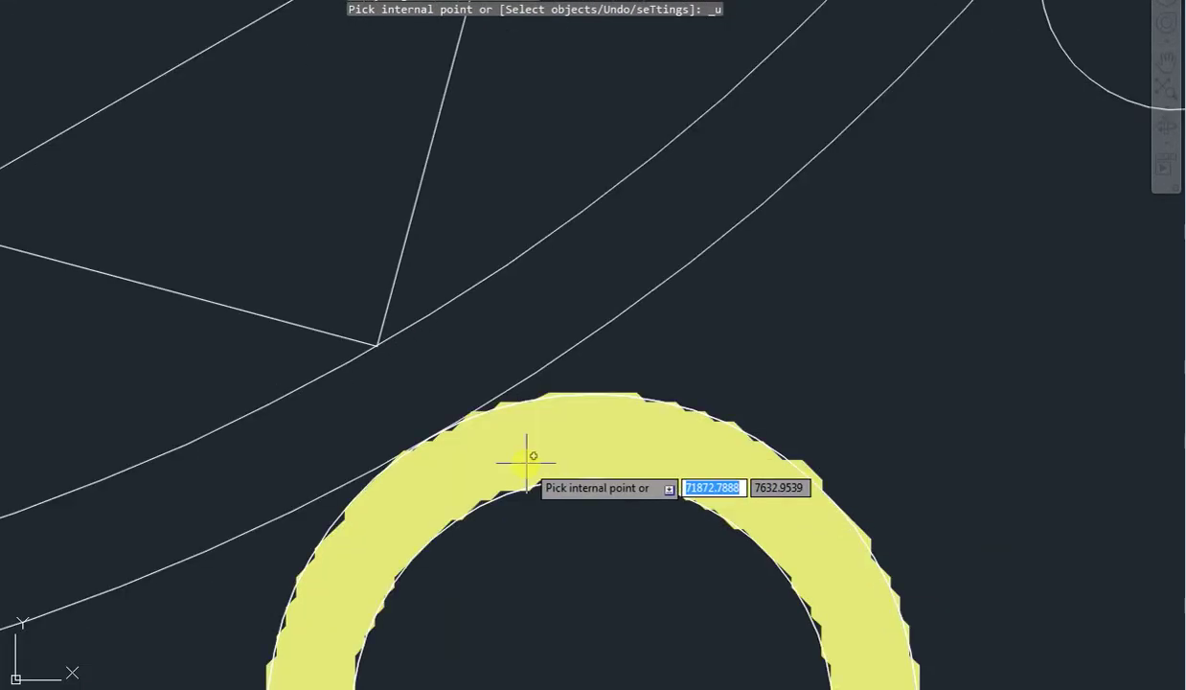
pyautogui.click(527, 462)
pyautogui.scroll(-3, 528, 464)
pyautogui.scroll(-1, 527, 464)
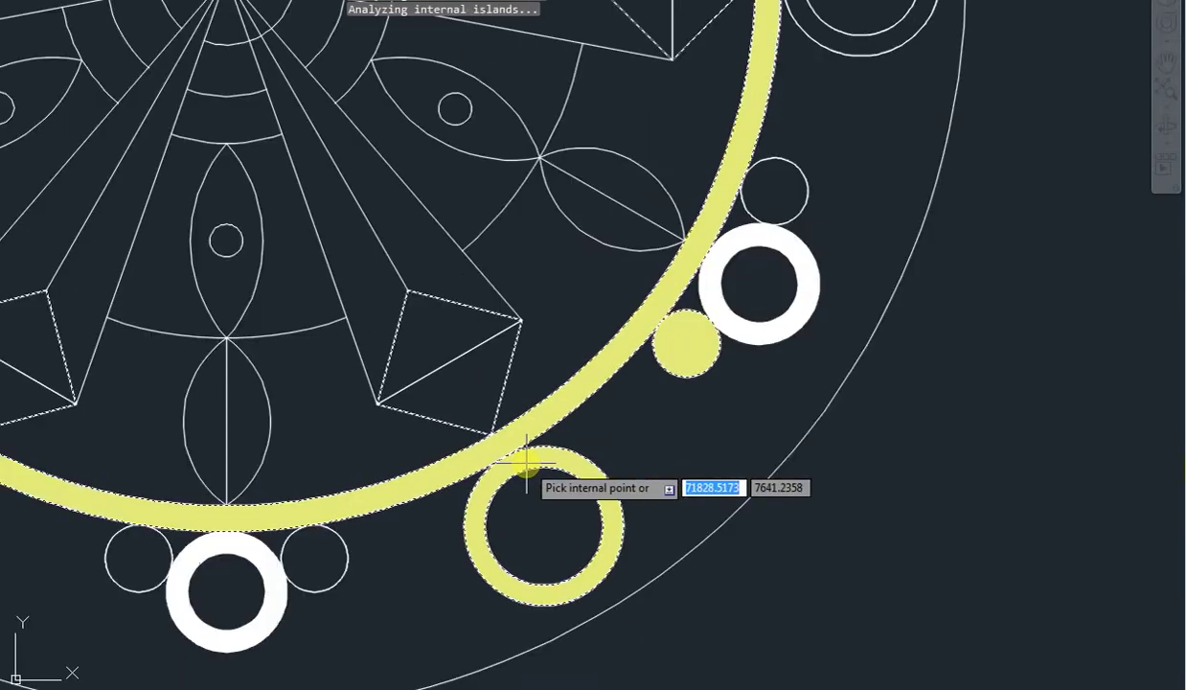
pyautogui.hotkey('ctrl', 'z')
pyautogui.scroll(-3, 526, 464)
pyautogui.scroll(-2, 528, 464)
pyautogui.press('Escape')
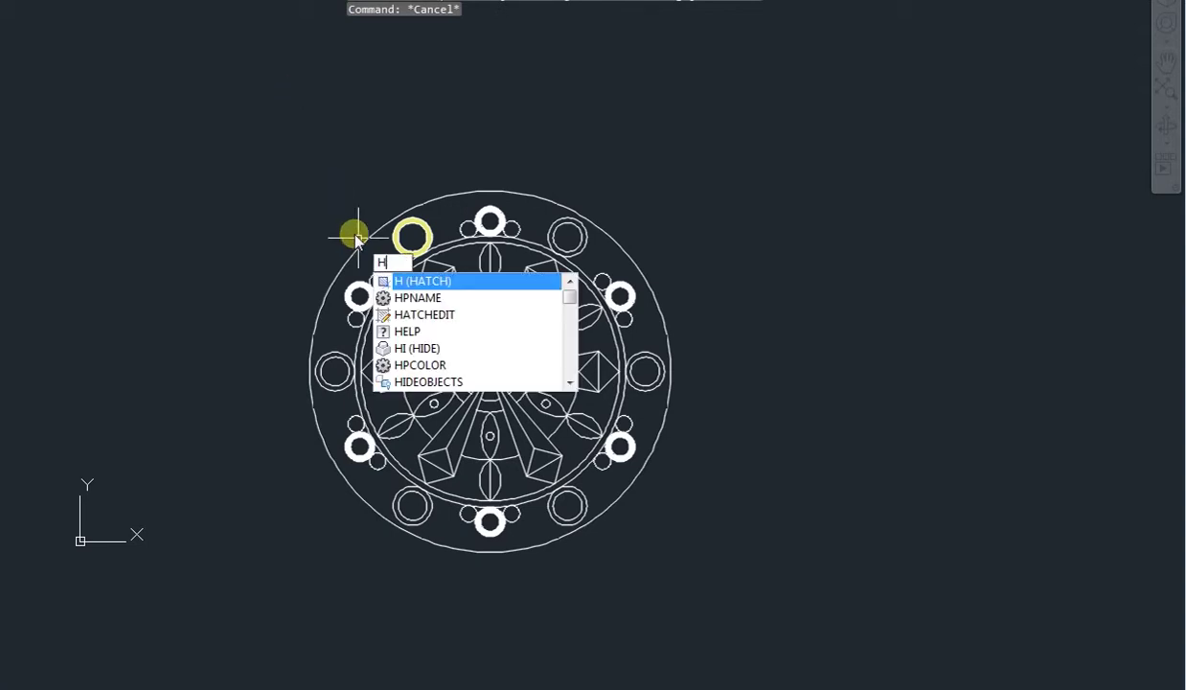
pyautogui.press('Return')
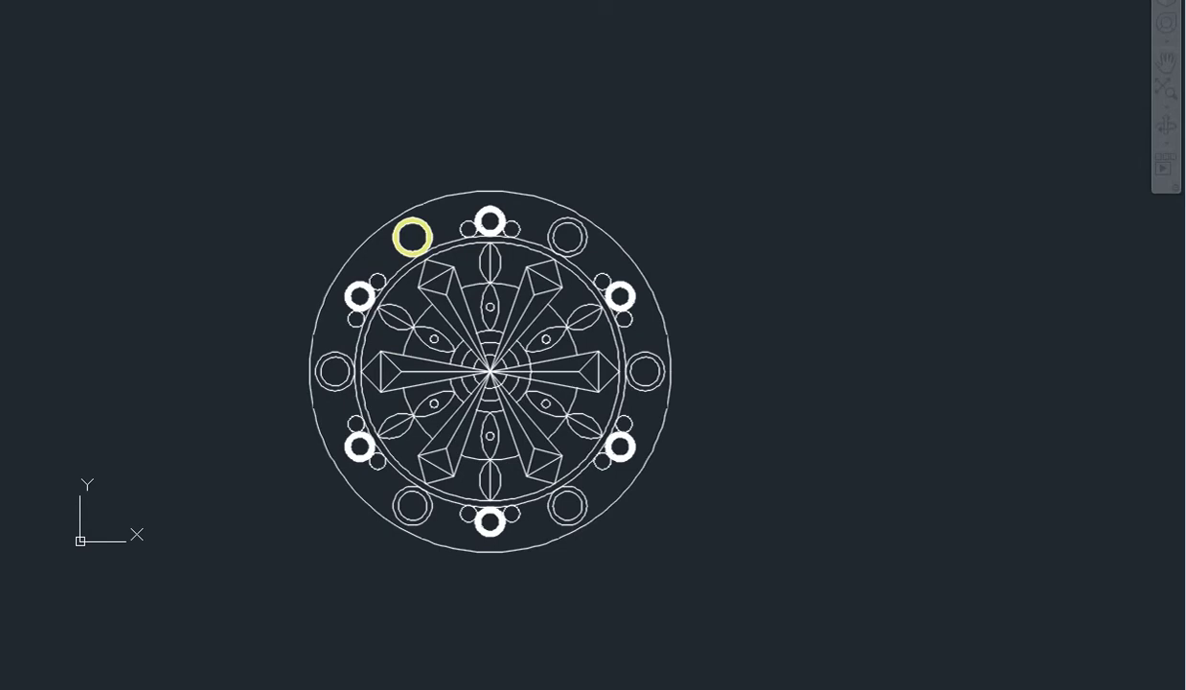
pyautogui.click(543, 5)
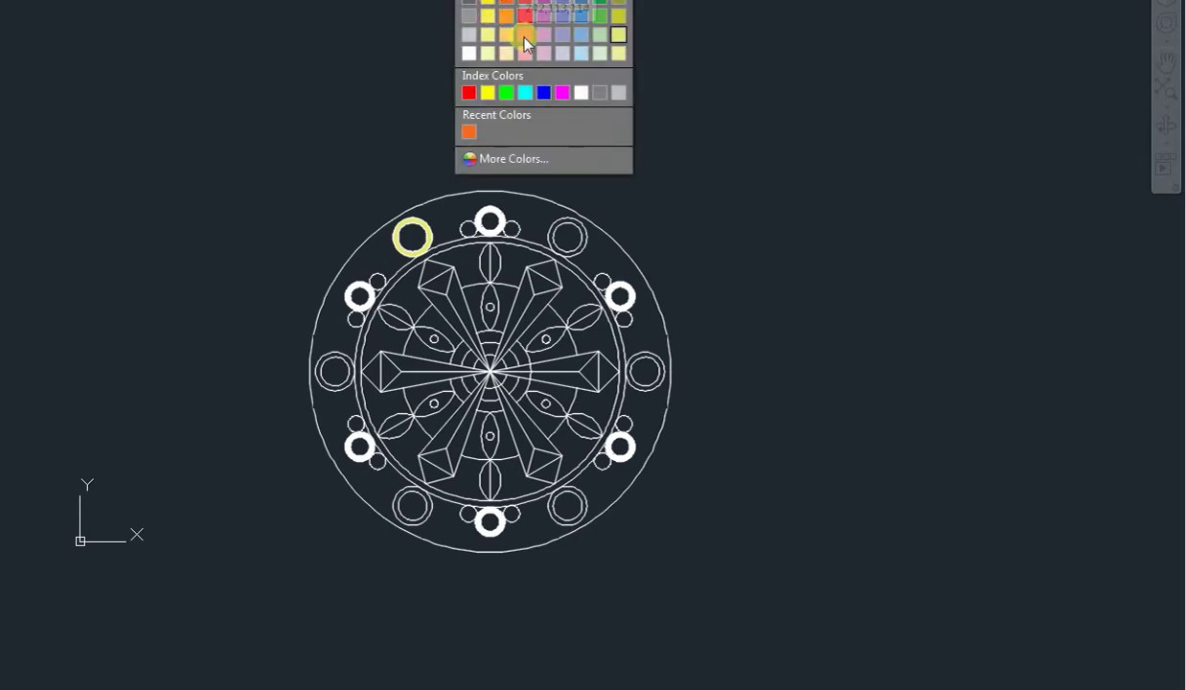
pyautogui.click(600, 15)
pyautogui.scroll(4, 543, 239)
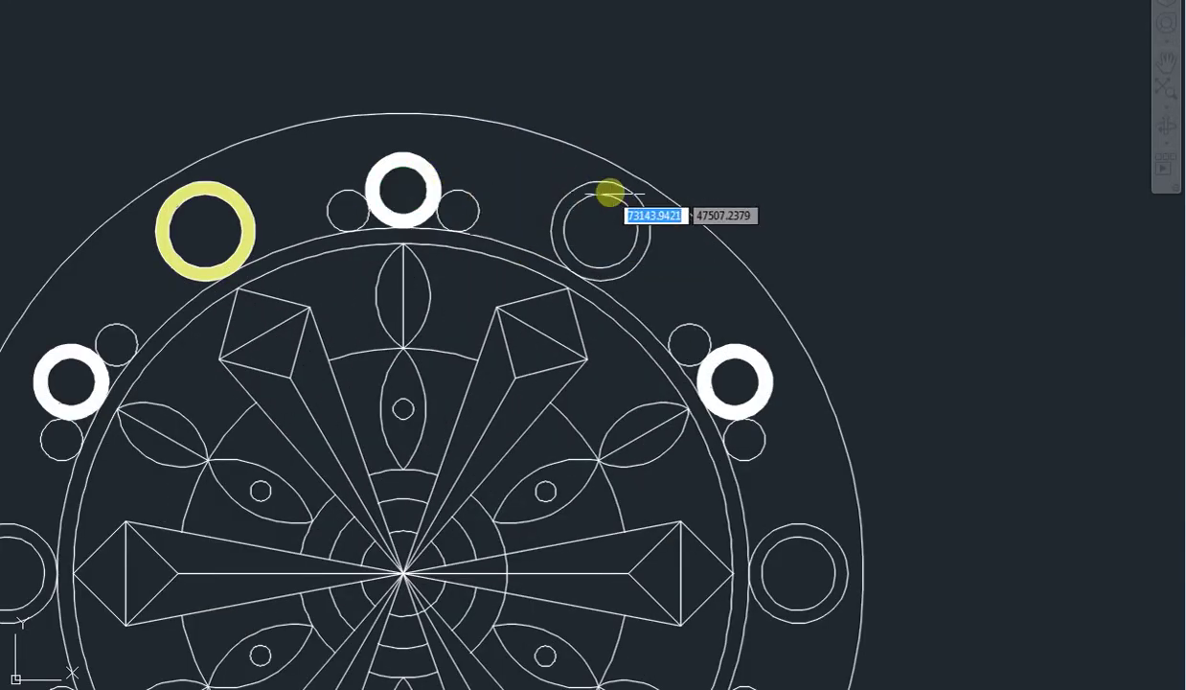
pyautogui.click(614, 192)
pyautogui.click(662, 305)
pyautogui.scroll(-3, 662, 307)
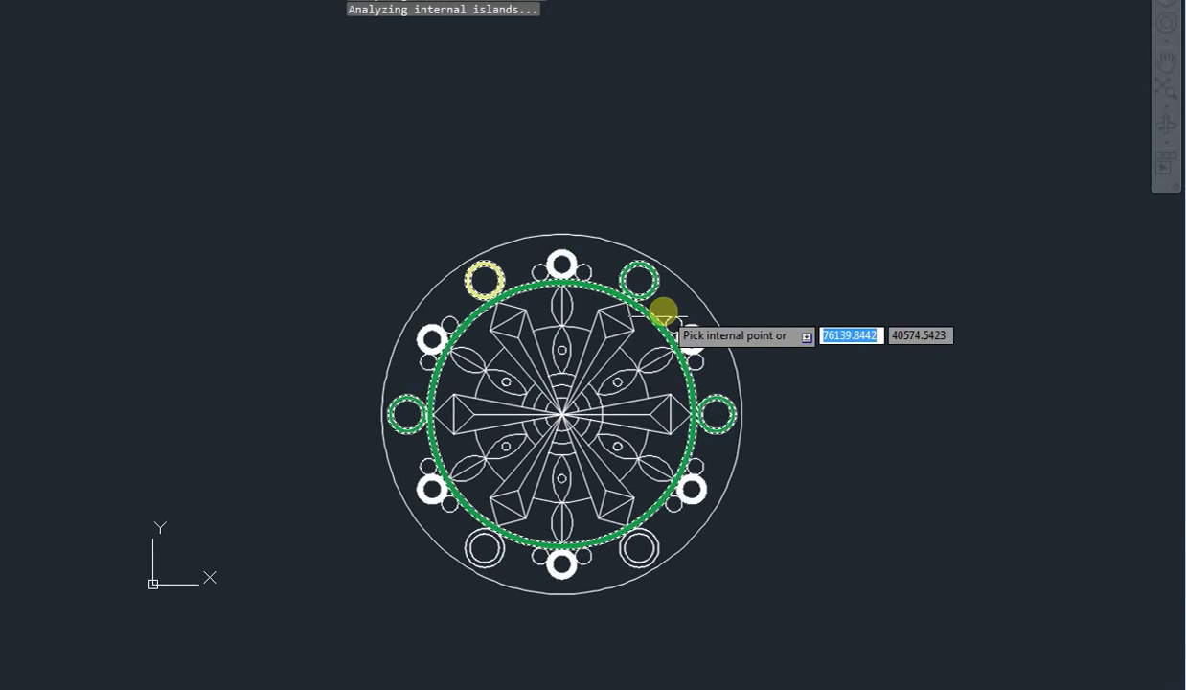
pyautogui.scroll(4, 482, 565)
pyautogui.click(482, 565)
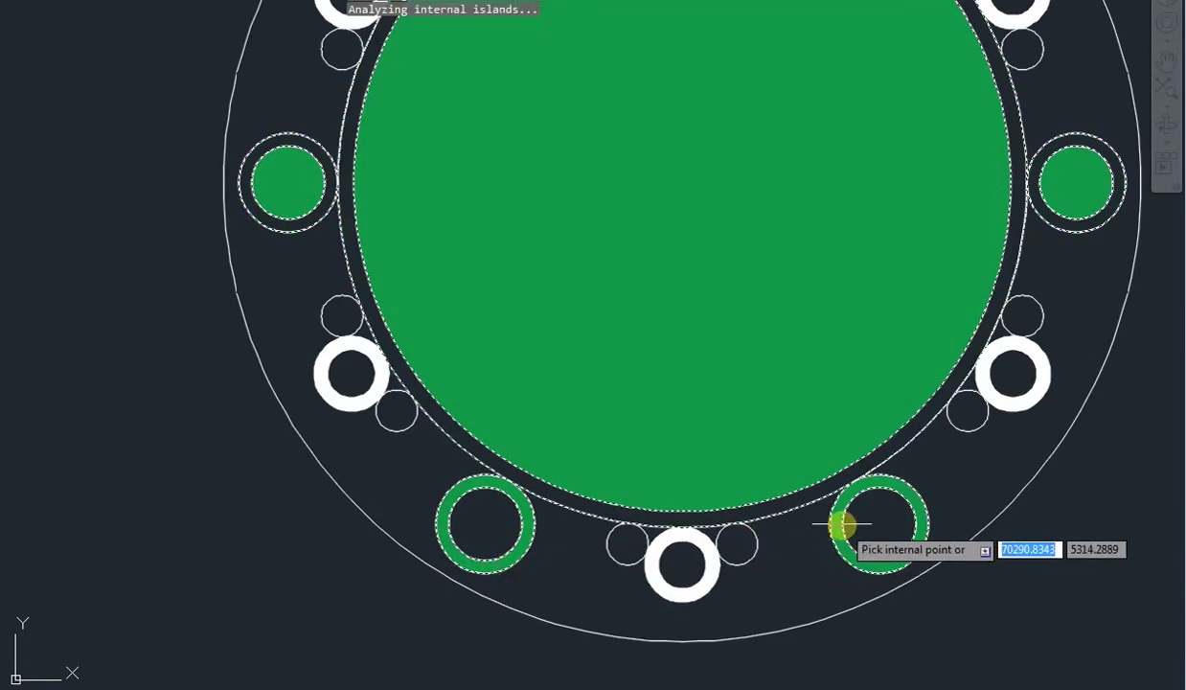
pyautogui.scroll(-2, 763, 428)
pyautogui.moveTo(669, 268)
pyautogui.mouseDown(button='middle')
pyautogui.moveTo(648, 304)
pyautogui.moveTo(535, 339)
pyautogui.mouseUp(button='middle')
pyautogui.press('Escape')
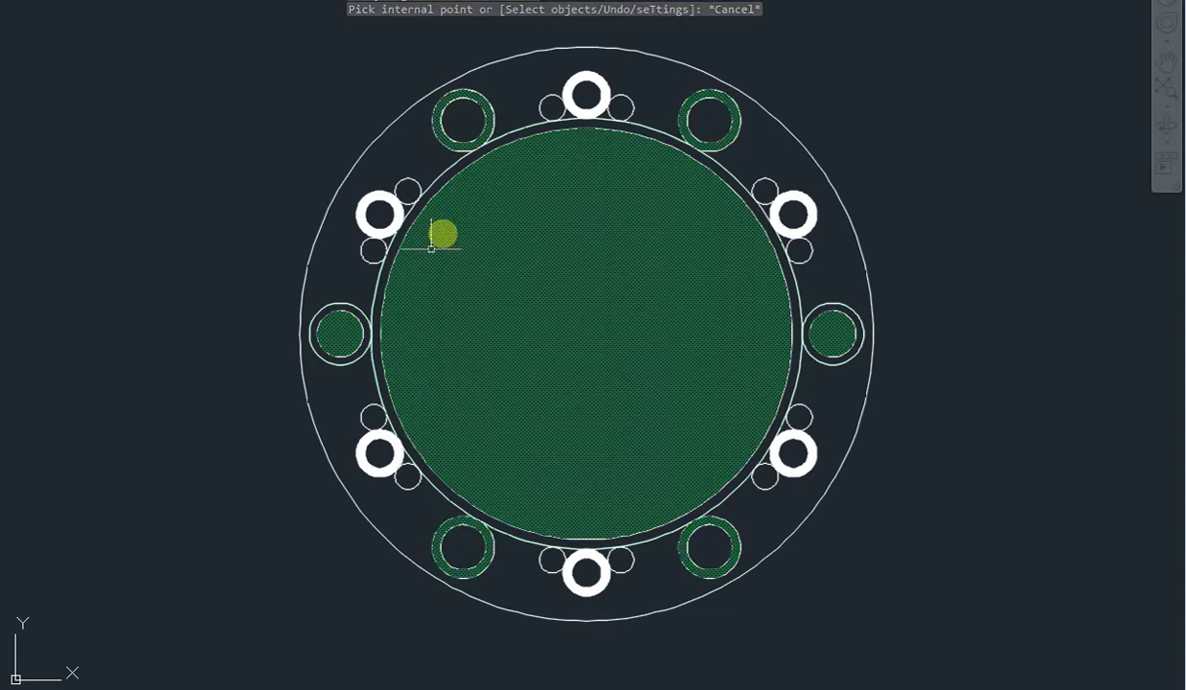
pyautogui.press('Escape')
pyautogui.hotkey('ctrl', 'z')
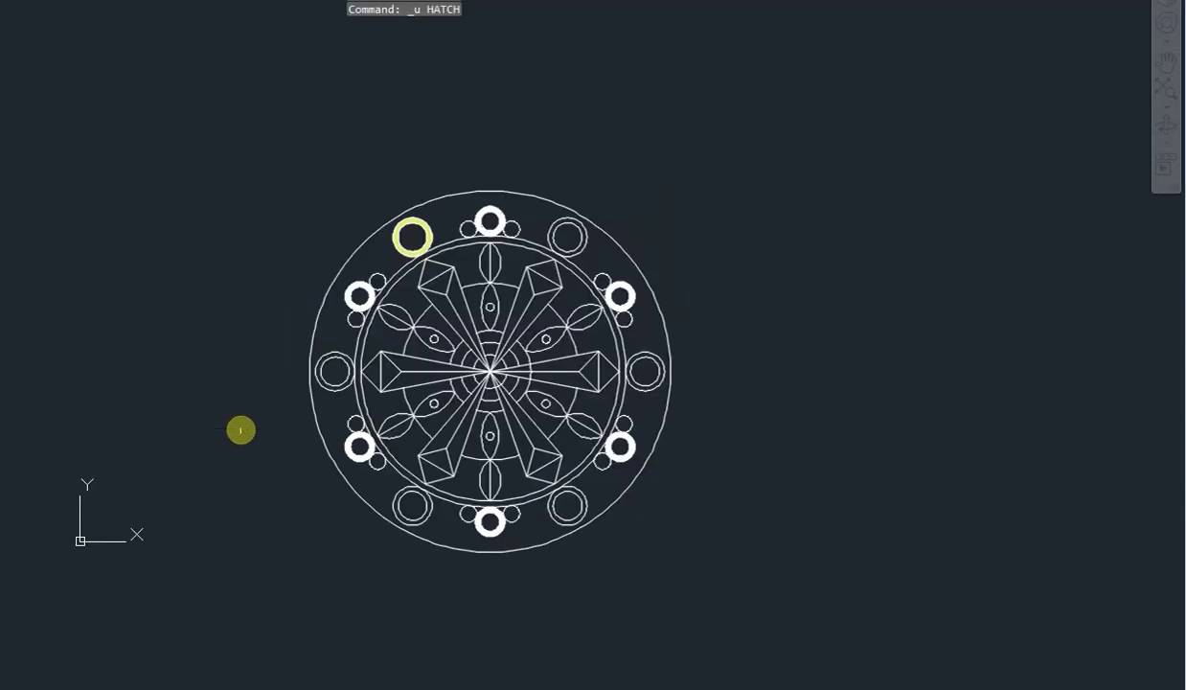
pyautogui.scroll(2, 400, 384)
pyautogui.press('Escape')
pyautogui.moveTo(529, 338); pyautogui.dragTo(551, 357, button='middle')
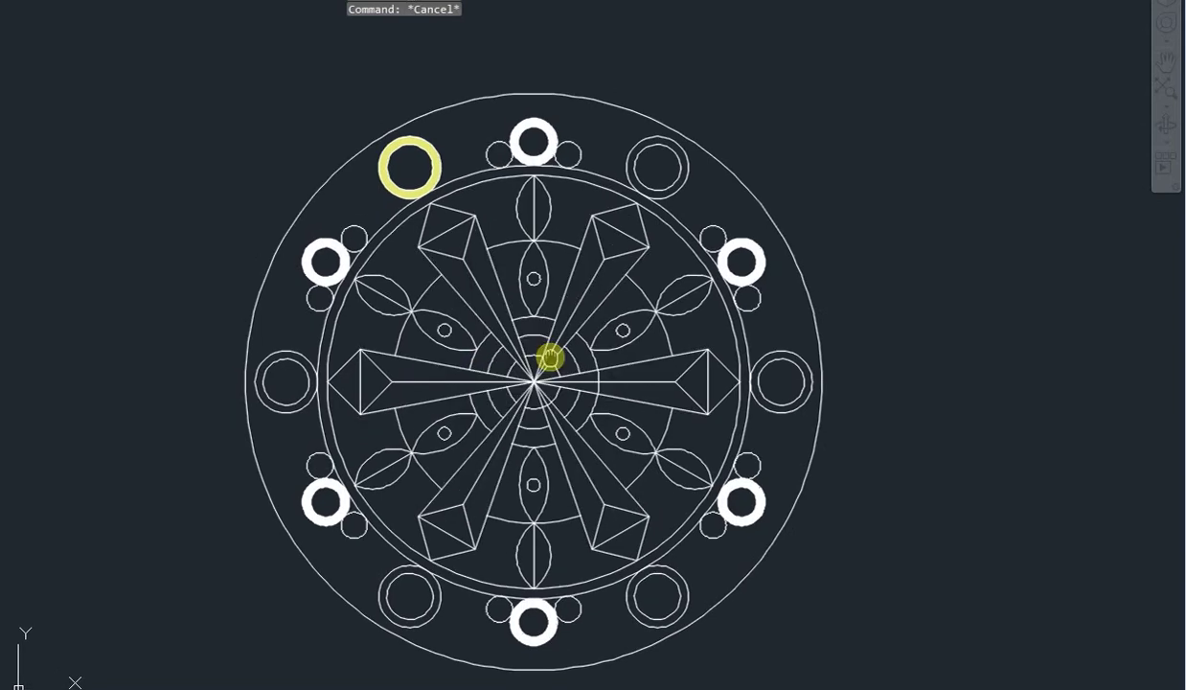
pyautogui.moveTo(838, 245); pyautogui.dragTo(833, 230, button='middle')
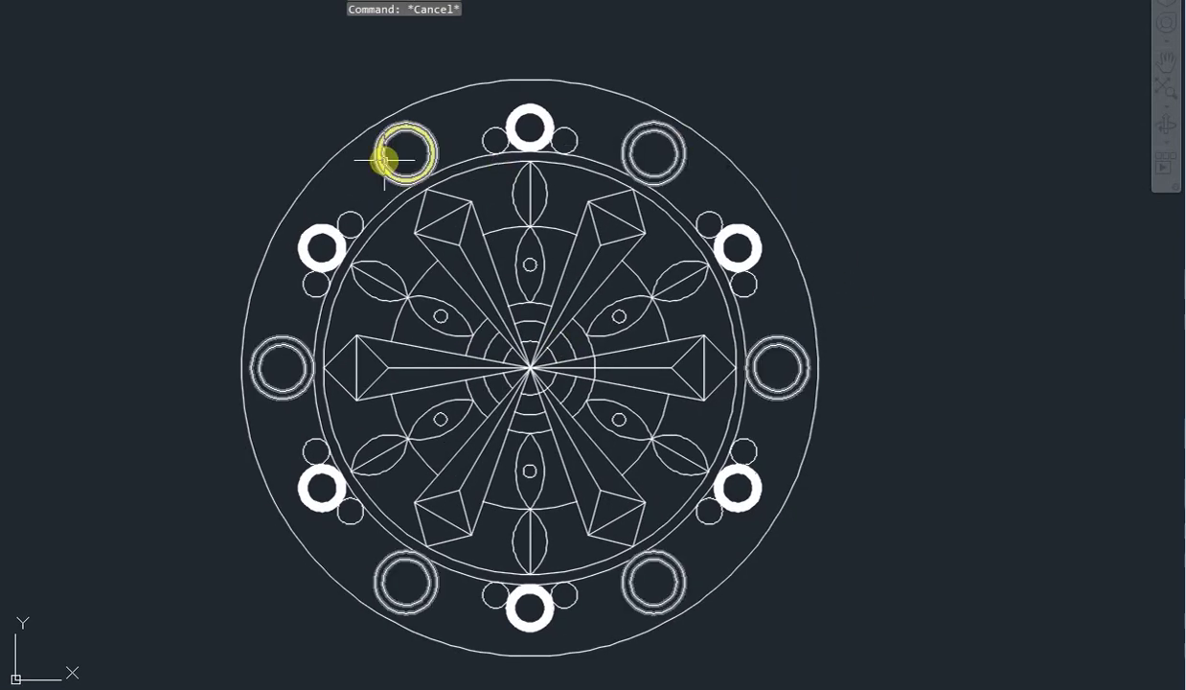
pyautogui.scroll(2, 412, 156)
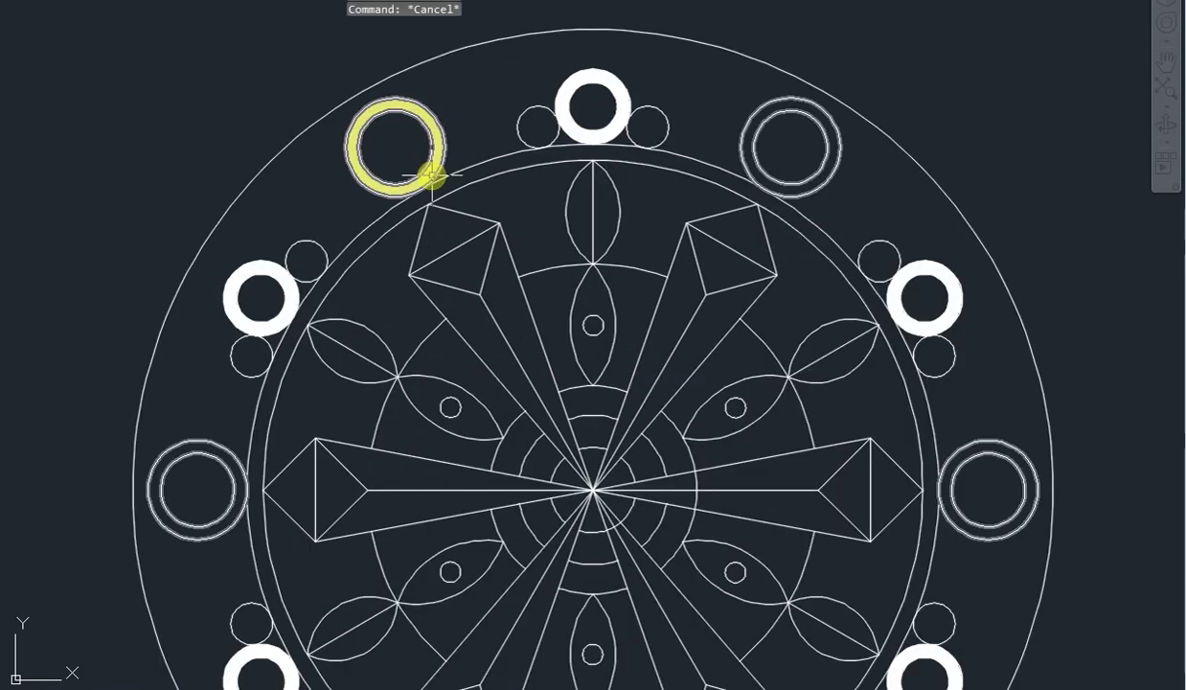
pyautogui.scroll(-2, 410, 151)
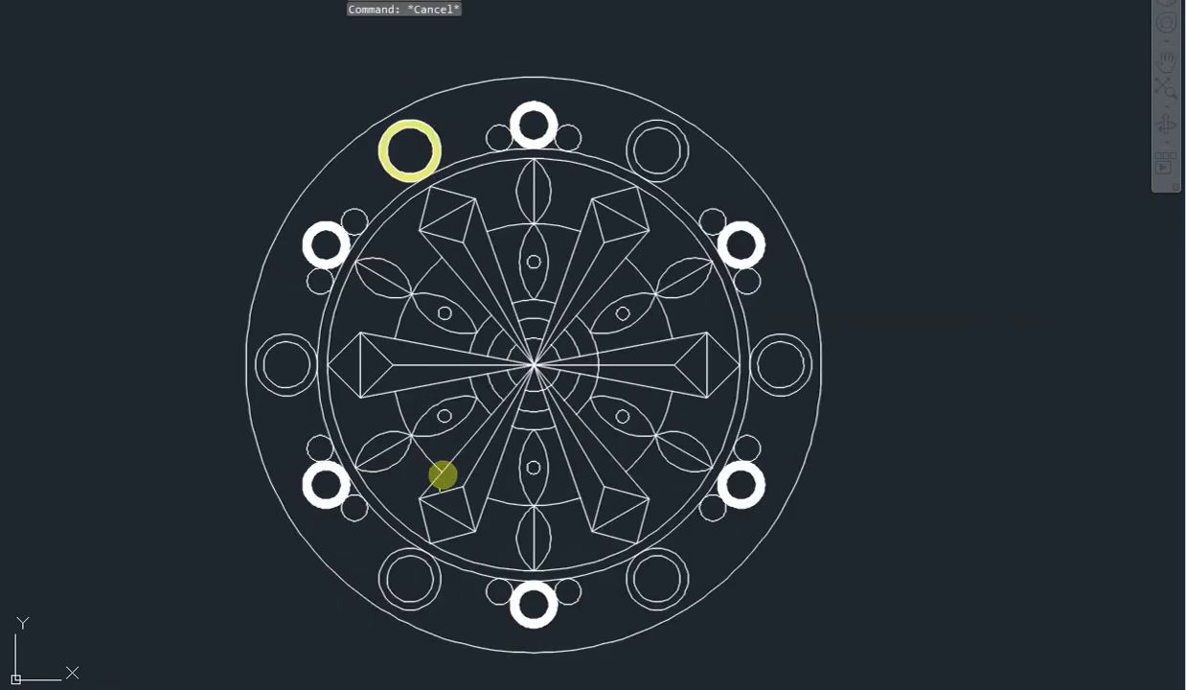